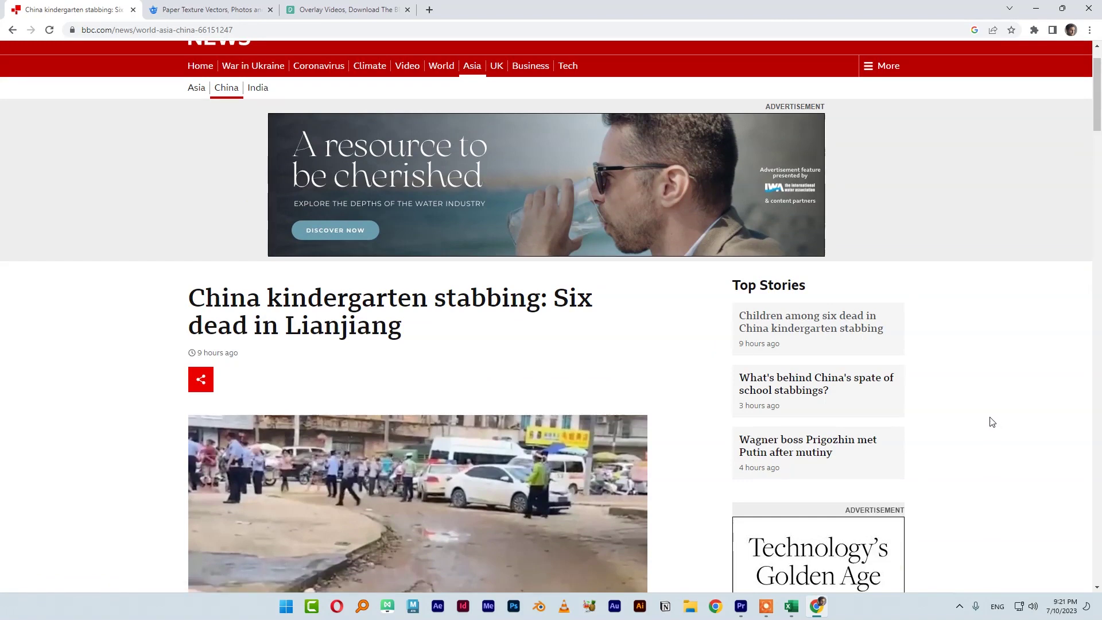
Capture the BBC News logo from the top of the article page and save it as a PNG image.
scroll(992, 422, down, 4)
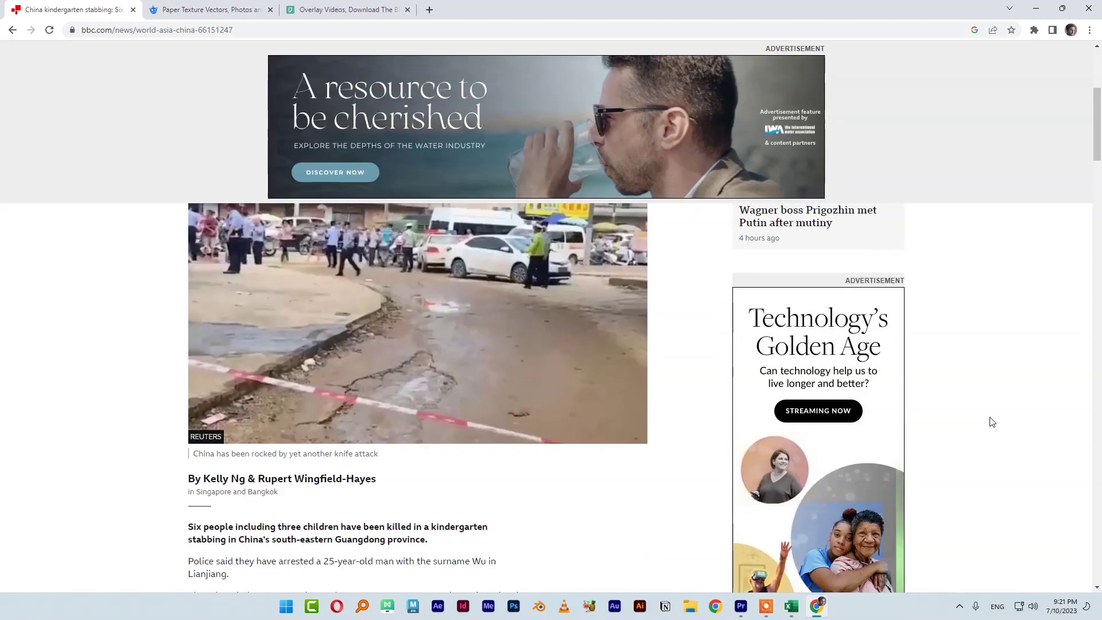
scroll(991, 422, down, 3)
scroll(991, 422, up, 8)
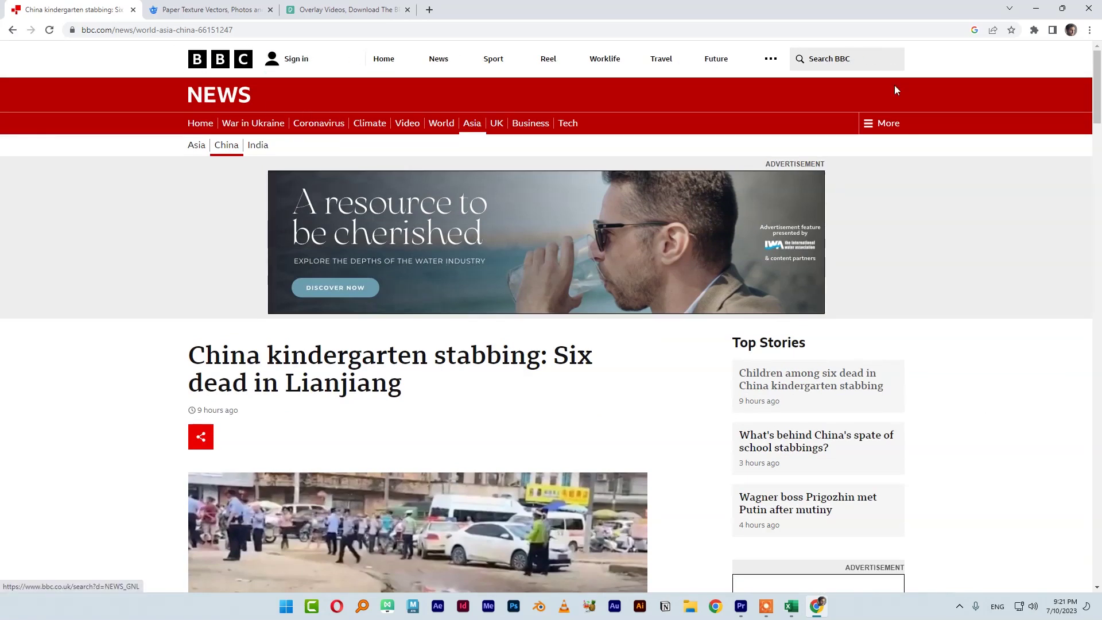
key(ctrl+Print)
drag(203, 55, 259, 110)
key(ctrl+s)
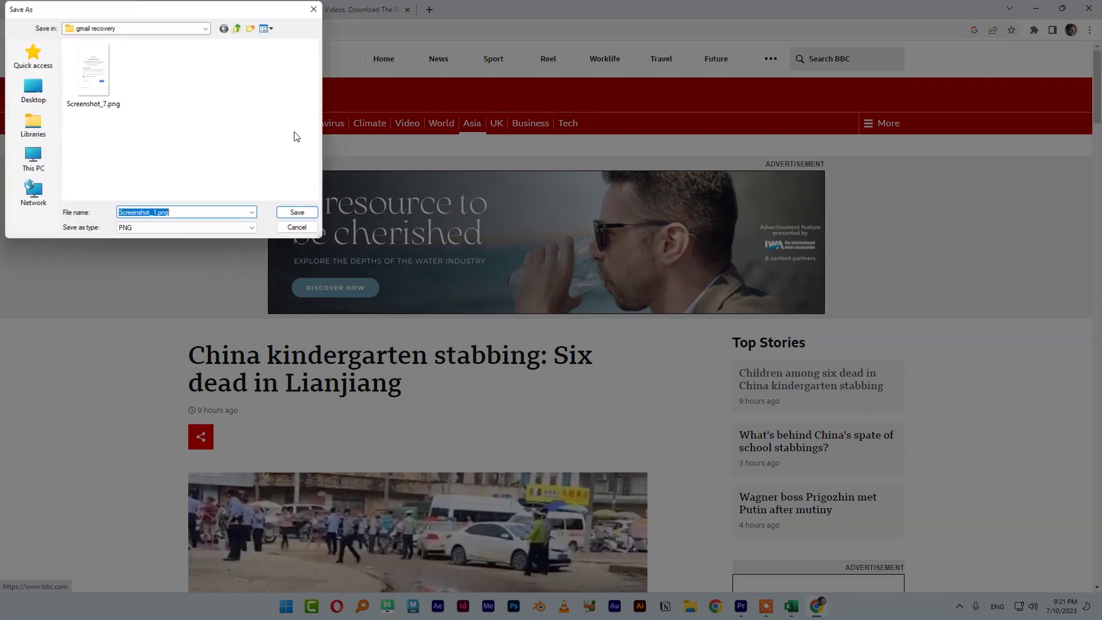
key(Return)
Capture the article's headline "China kindergarten stabbing: Six dead in Lianjiang" with its publication time and copy the screenshot.
scroll(149, 270, up, 1)
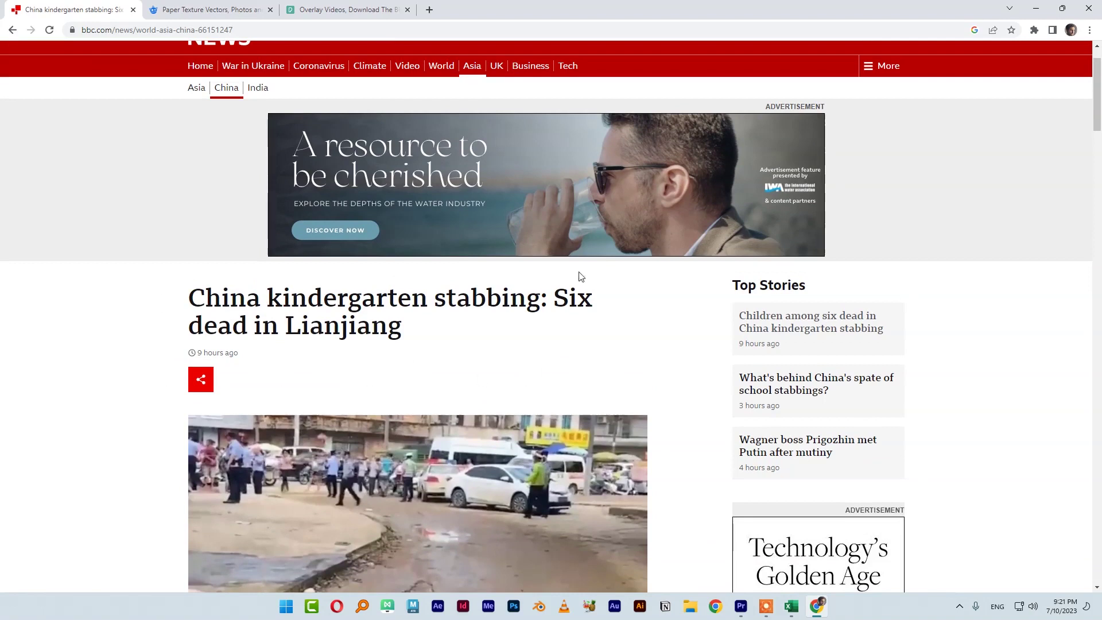
key(Print)
drag(173, 274, 626, 405)
key(ctrl+c)
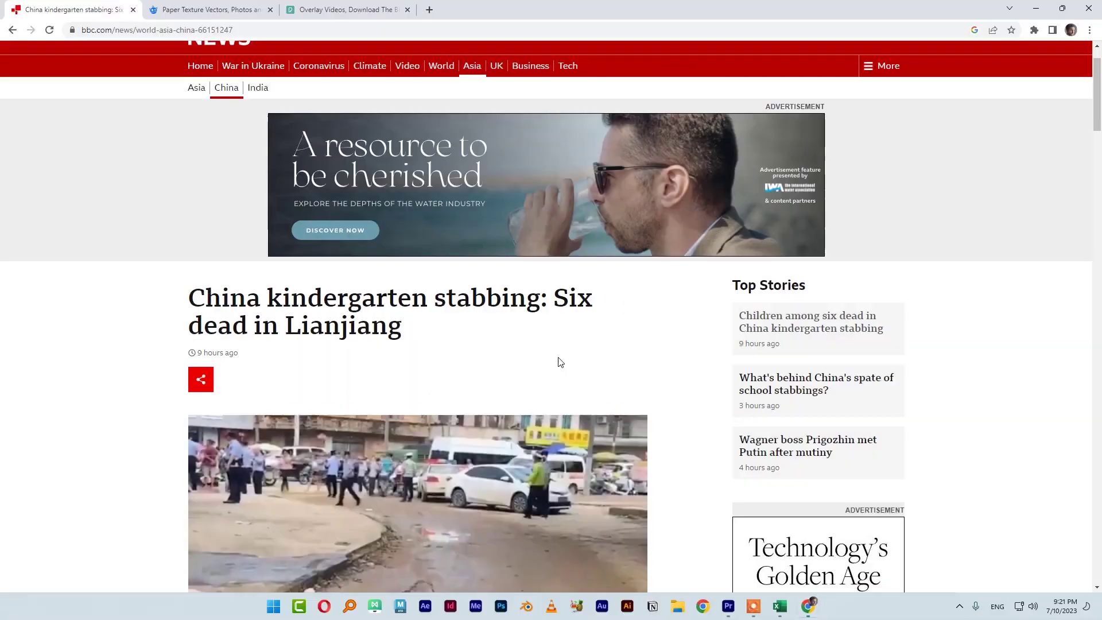
scroll(510, 342, down, 3)
scroll(173, 402, down, 4)
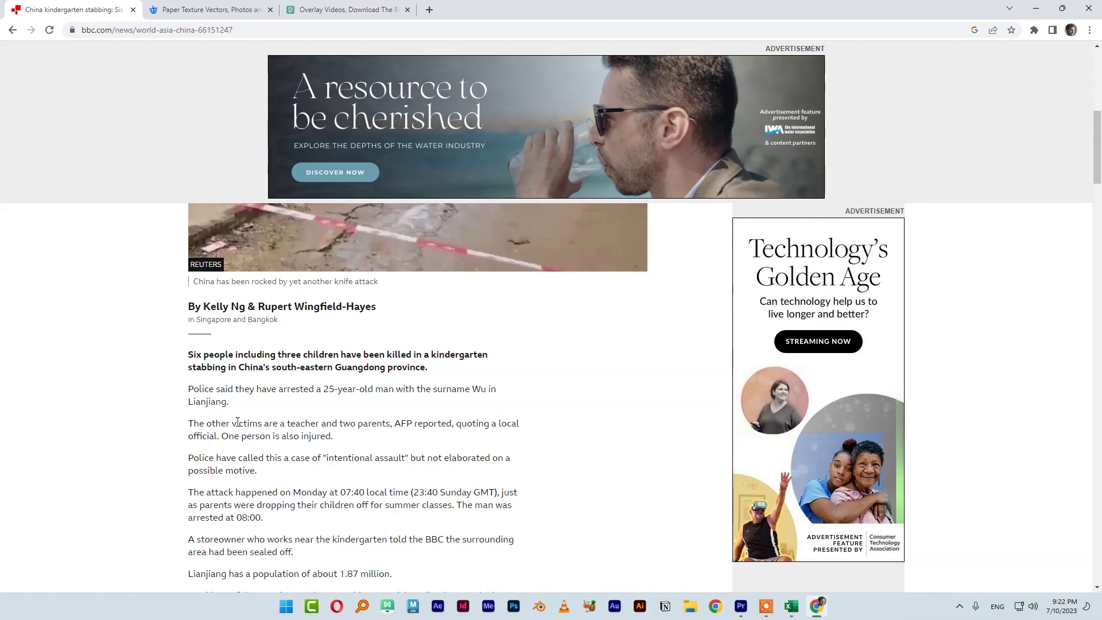
scroll(260, 436, down, 1)
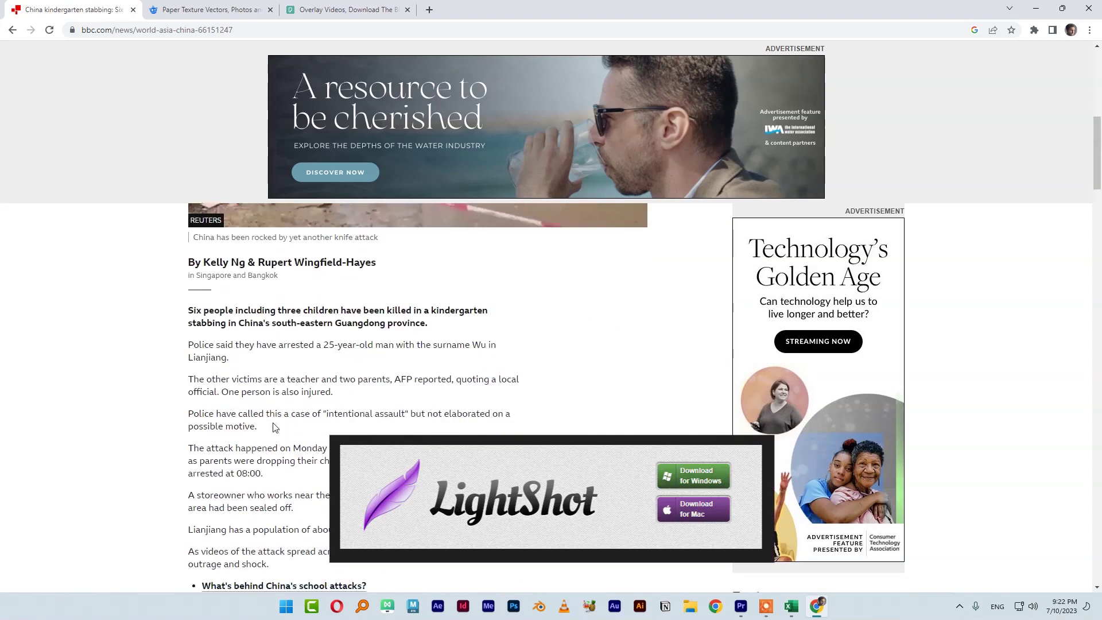
key(Print)
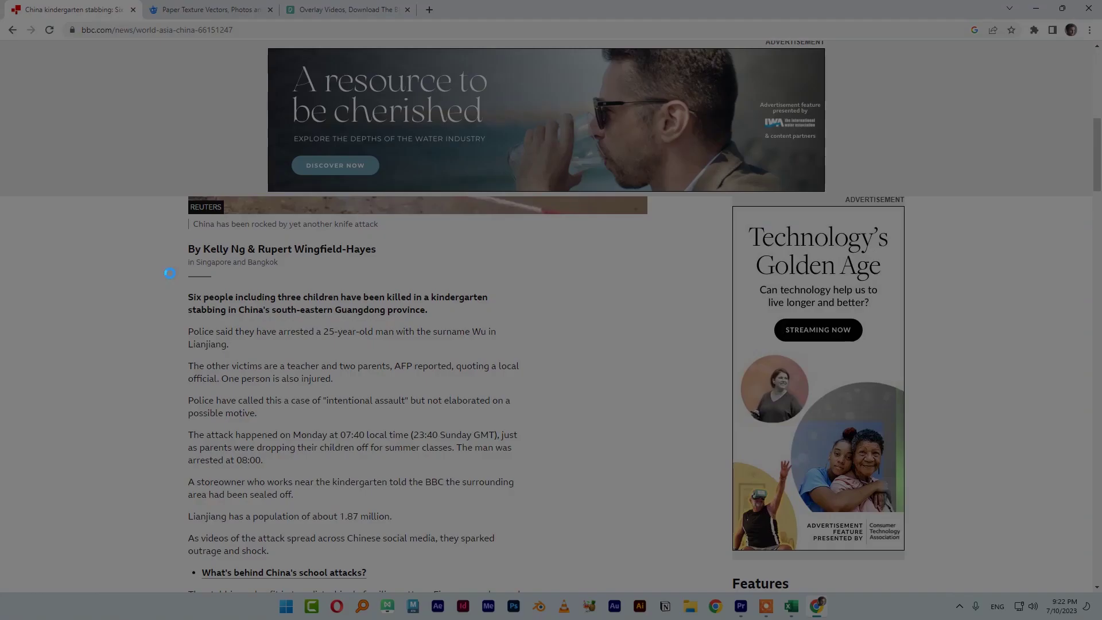
drag(166, 231, 566, 470)
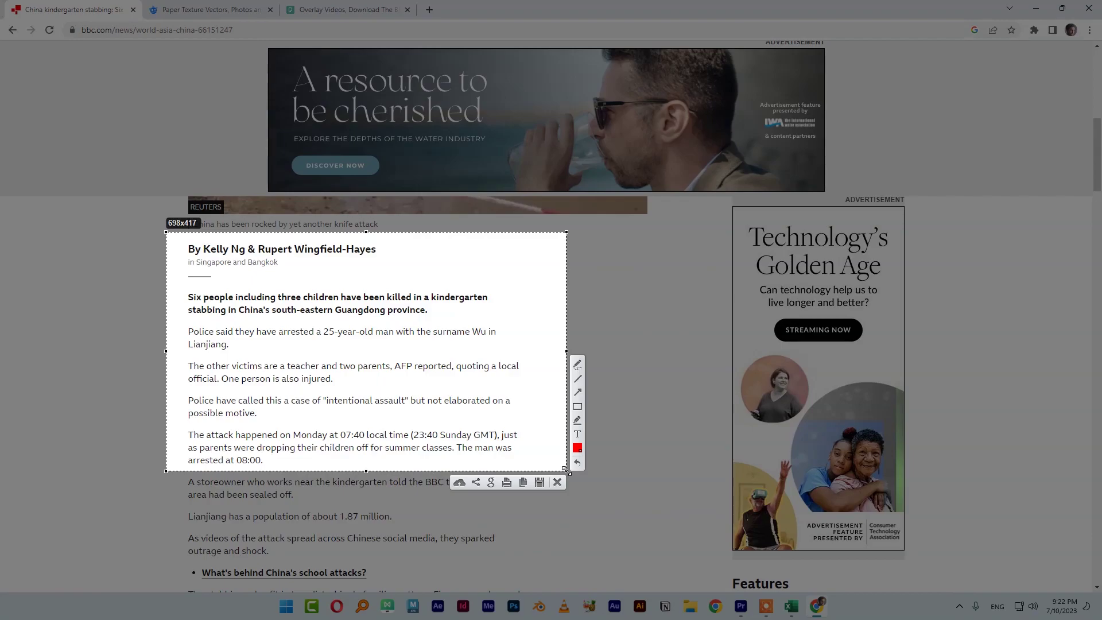
key(Escape)
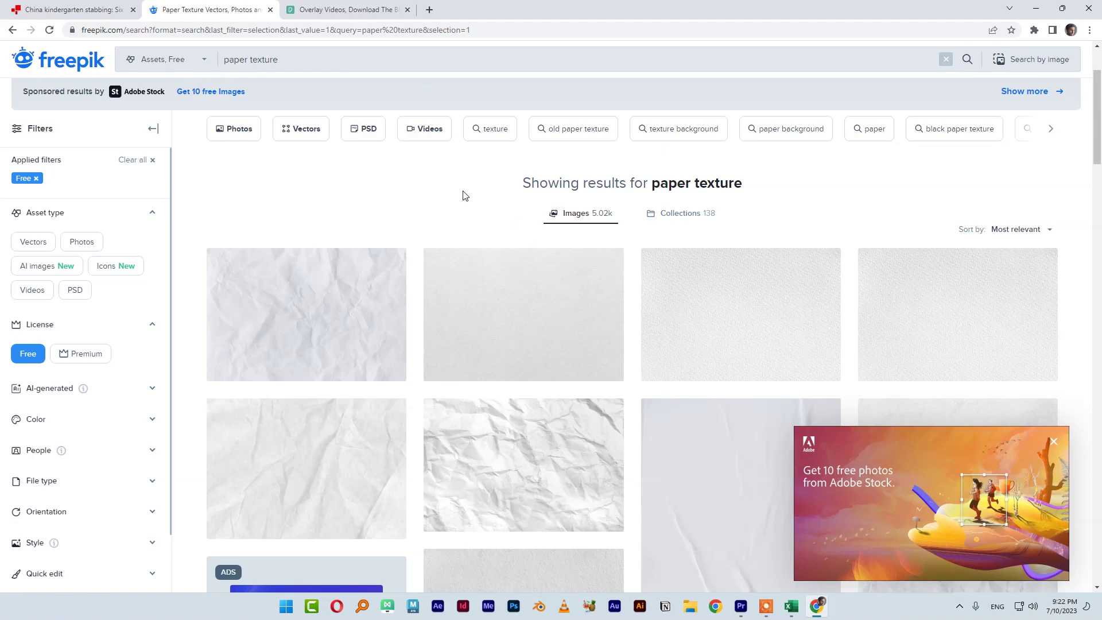
Browse the free paper texture images on Freepik and the free overlay videos on Pexels.
scroll(964, 291, down, 4)
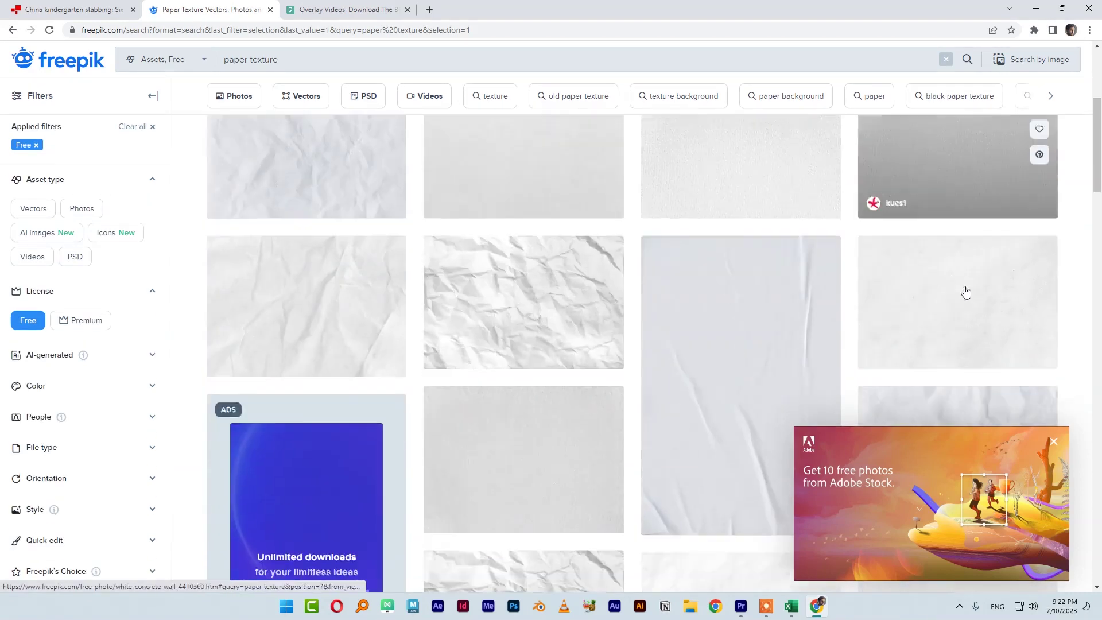
scroll(546, 394, up, 3)
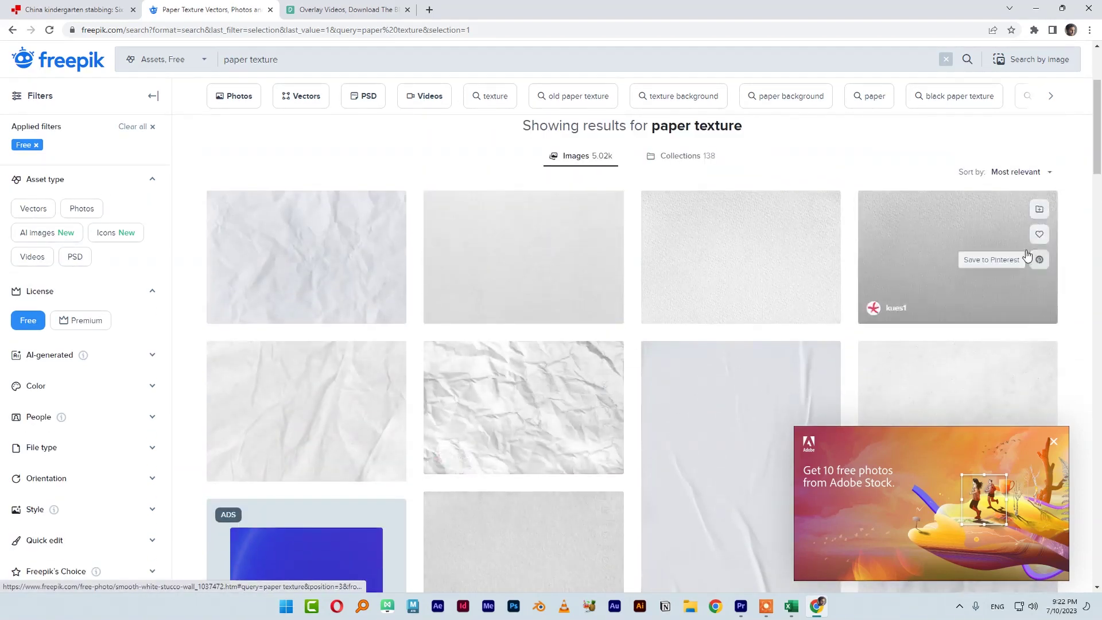
scroll(495, 401, down, 3)
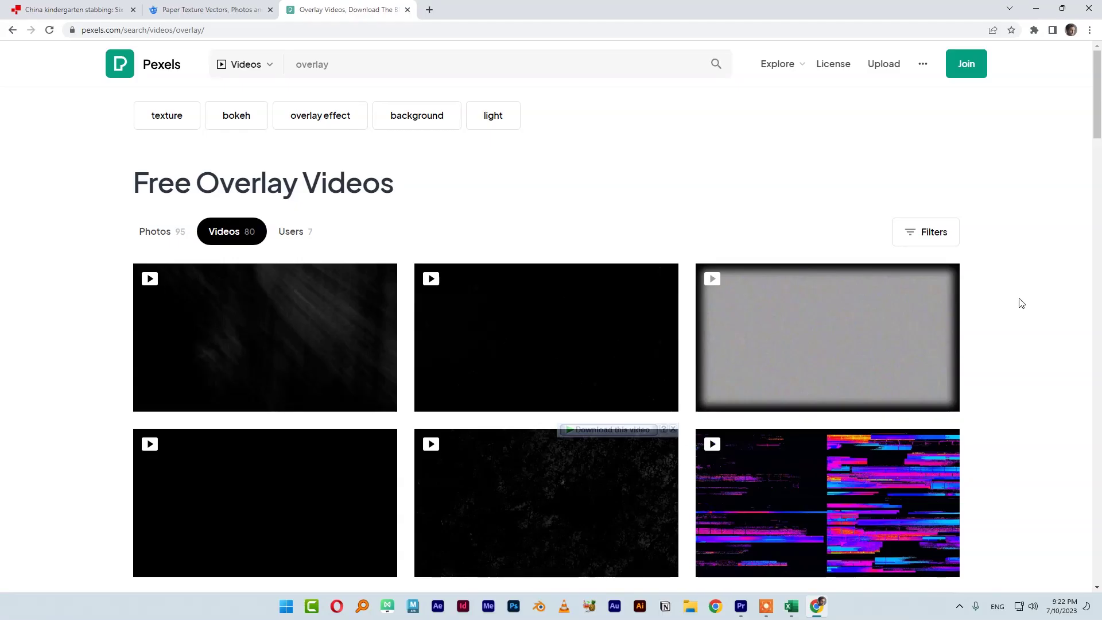
scroll(1024, 310, down, 2)
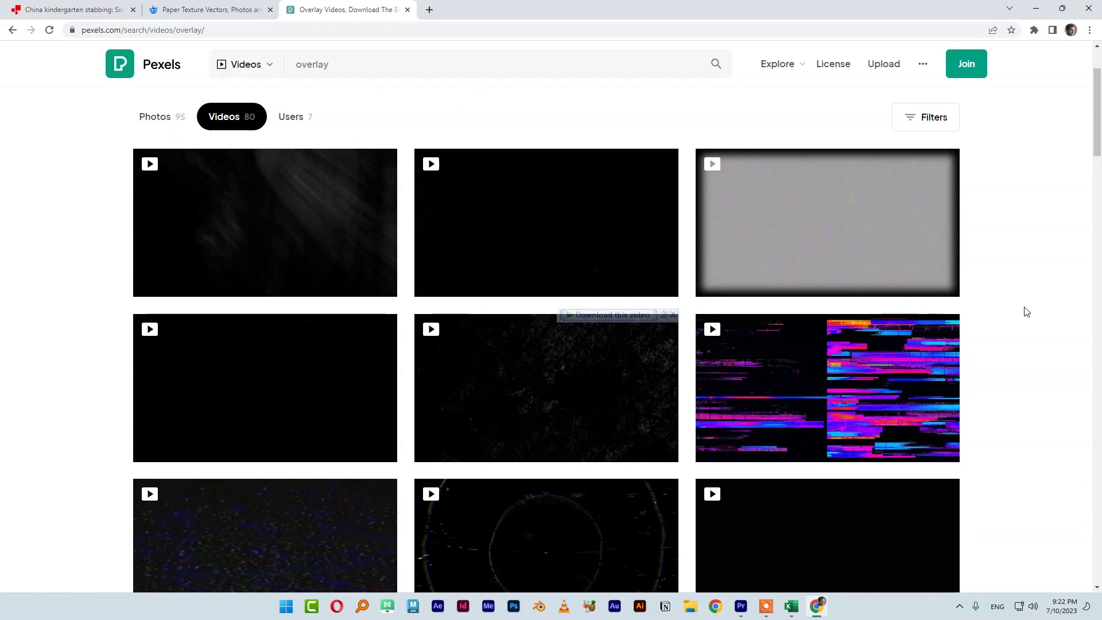
scroll(1026, 311, down, 2)
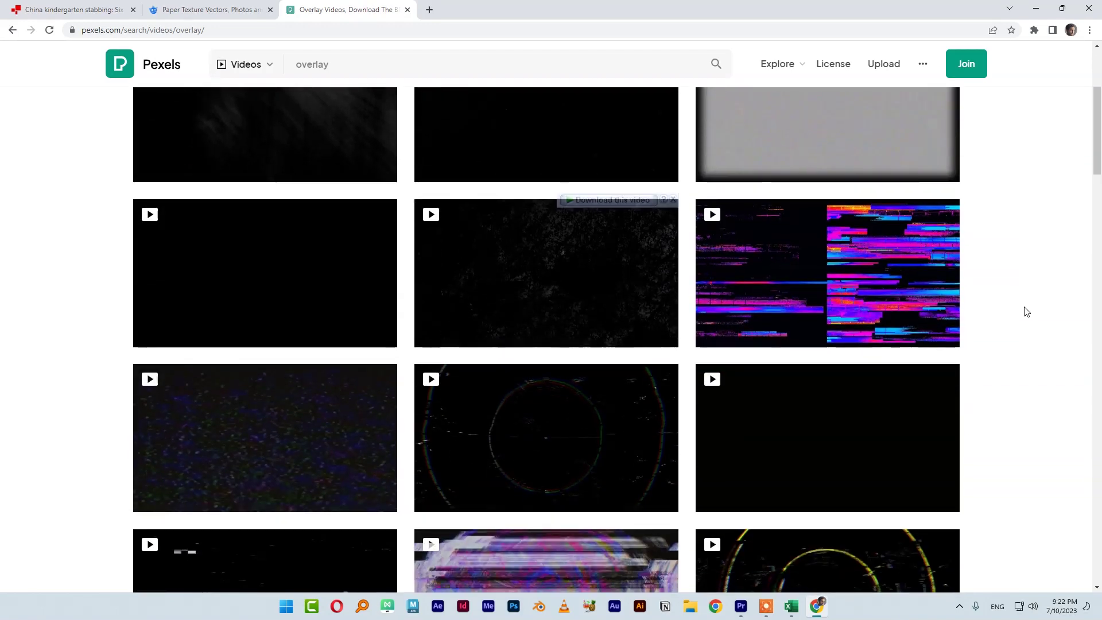
scroll(1017, 337, up, 1)
scroll(1018, 338, up, 3)
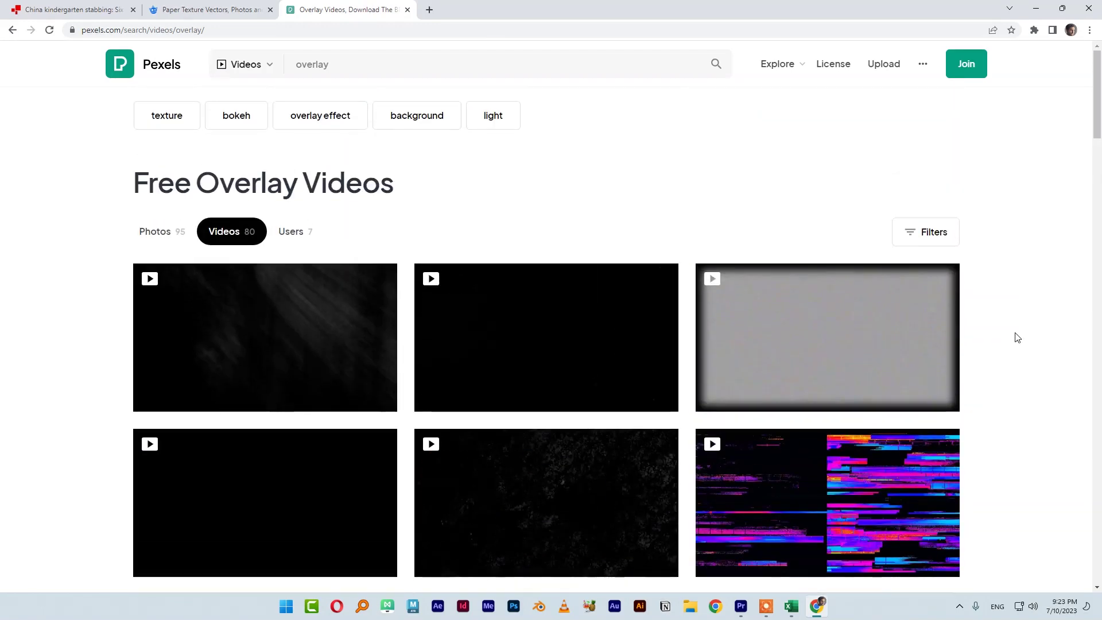
scroll(1017, 338, down, 1)
scroll(1017, 338, down, 1)
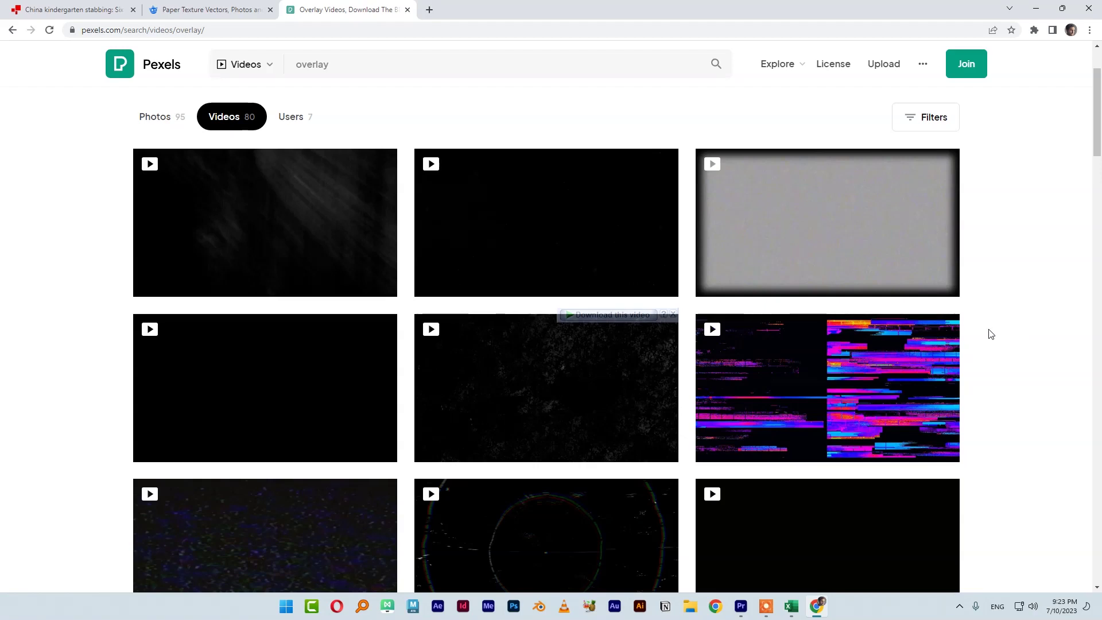
scroll(990, 333, up, 2)
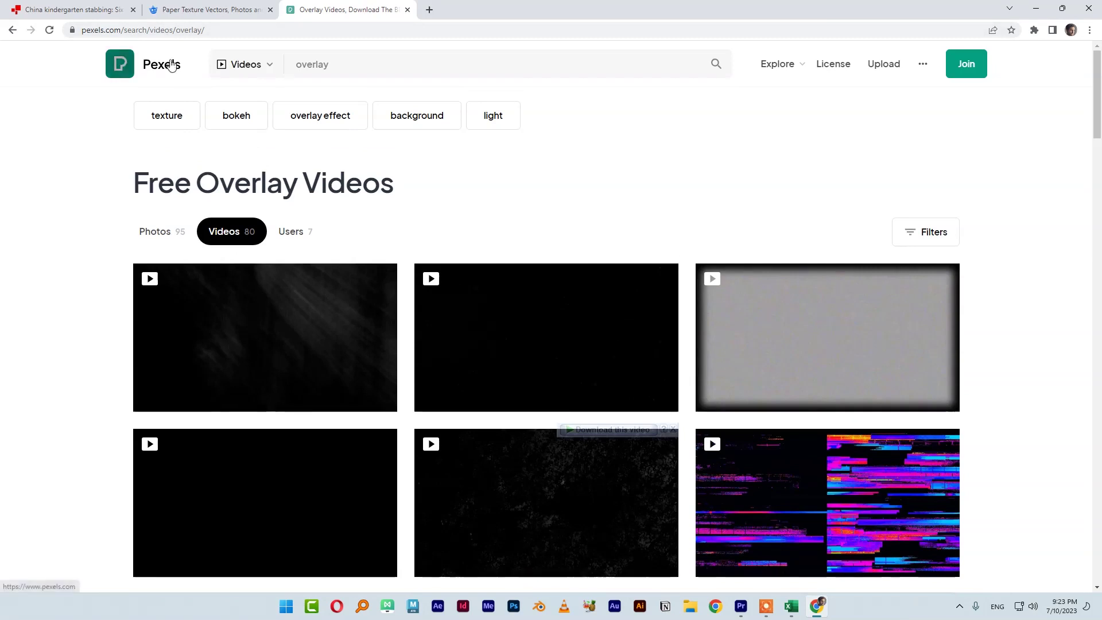
scroll(252, 217, down, 2)
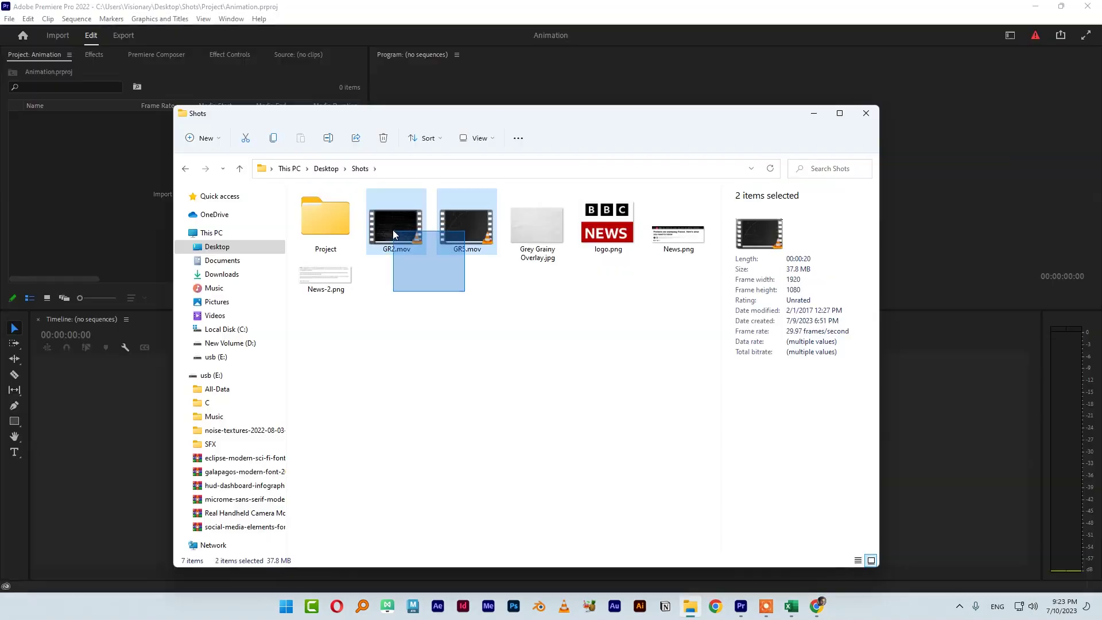
Review the overlay clips, paper texture, logo and news screenshots in the Shots folder.
drag(392, 230, 394, 234)
drag(478, 288, 390, 228)
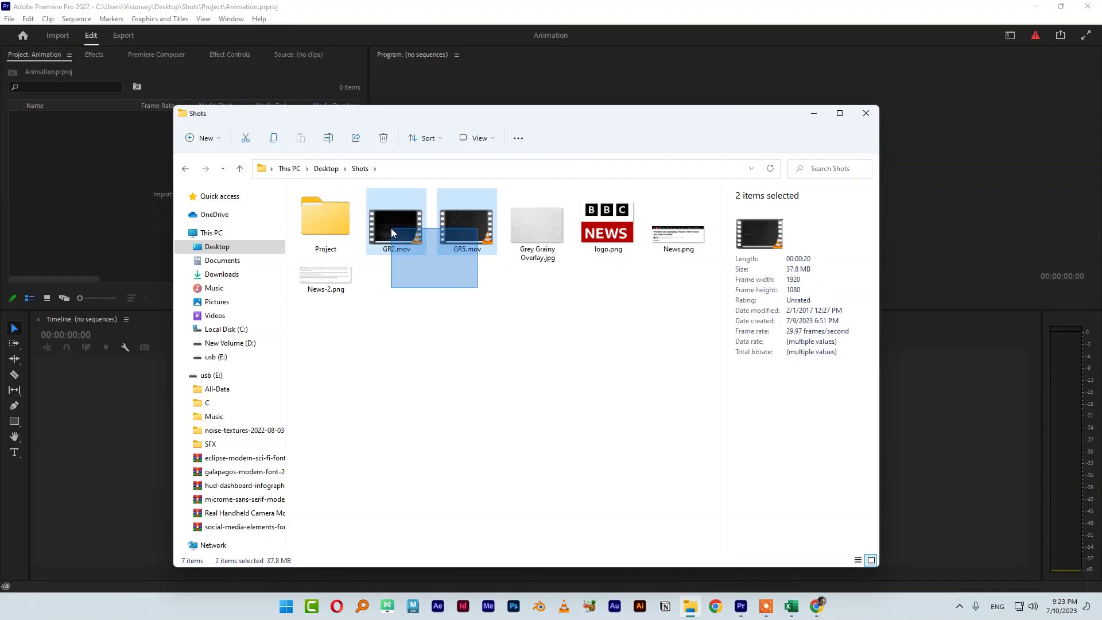
click(534, 241)
drag(528, 325, 529, 233)
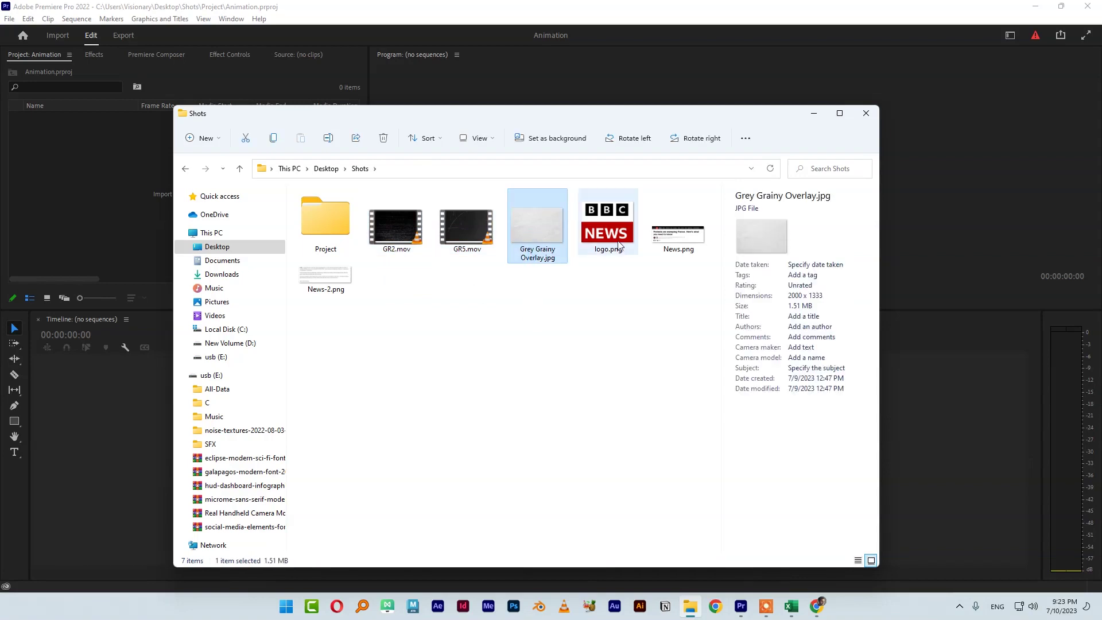
click(608, 228)
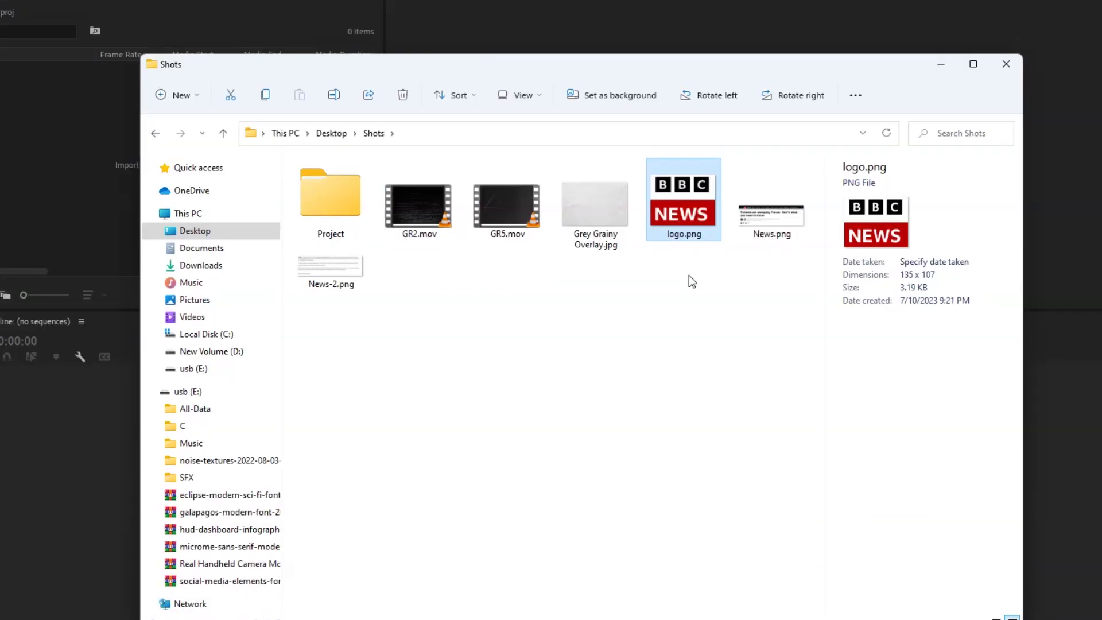
click(786, 224)
click(350, 266)
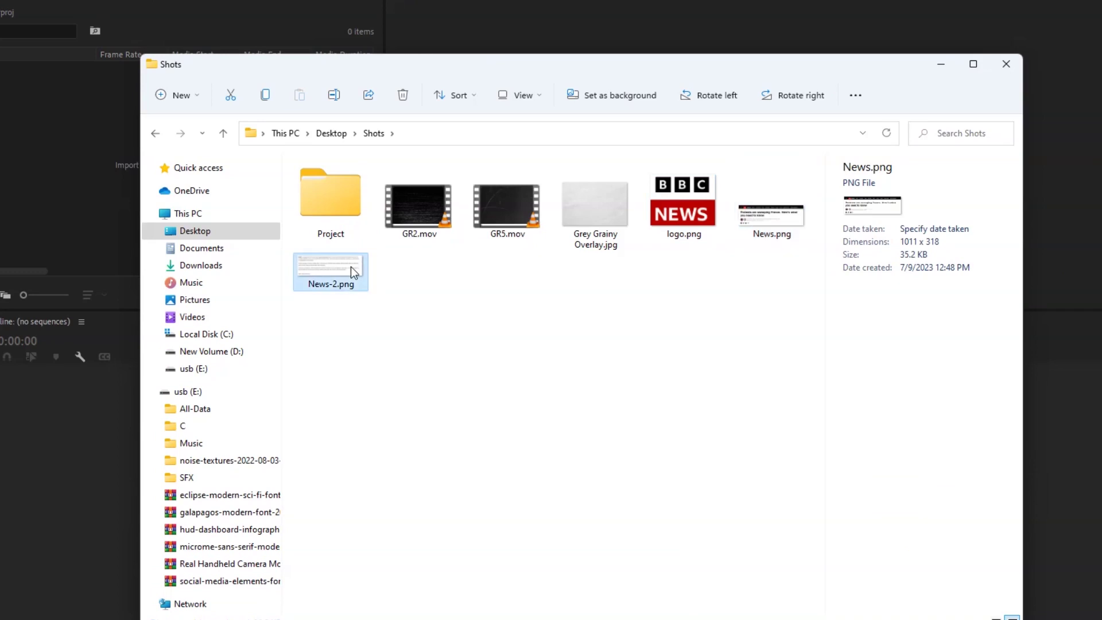
Import GR2.mov, GR5.mov, Grey Grainy Overlay.jpg, logo.png, News.png and News-2.png from the Shots folder into the Premiere Pro project.
drag(766, 329, 78, 168)
ctrl+click(335, 271)
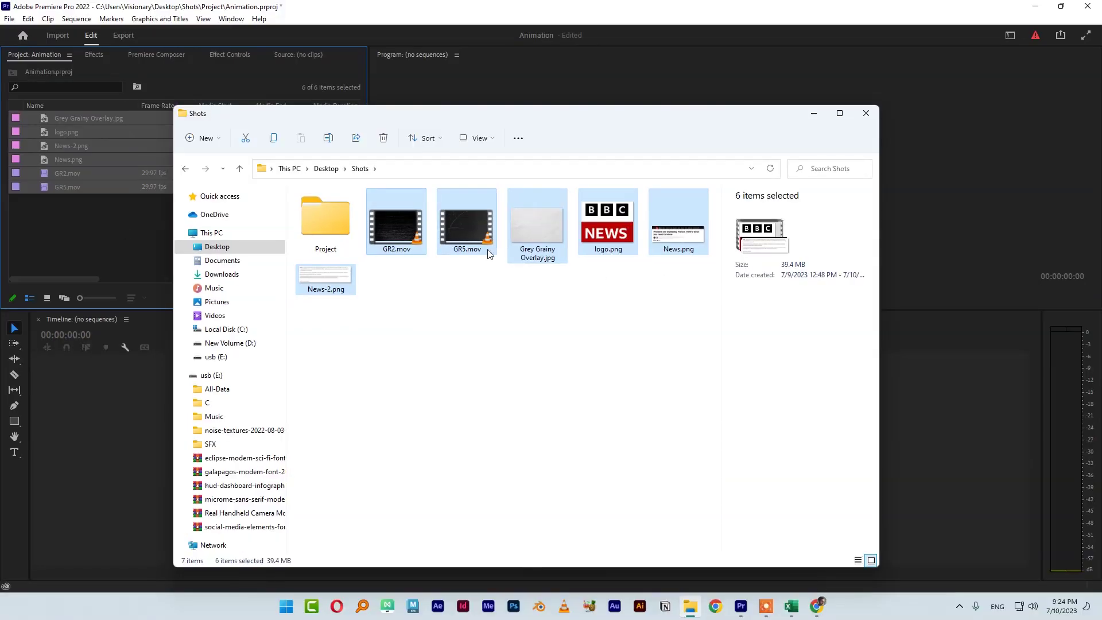
click(131, 258)
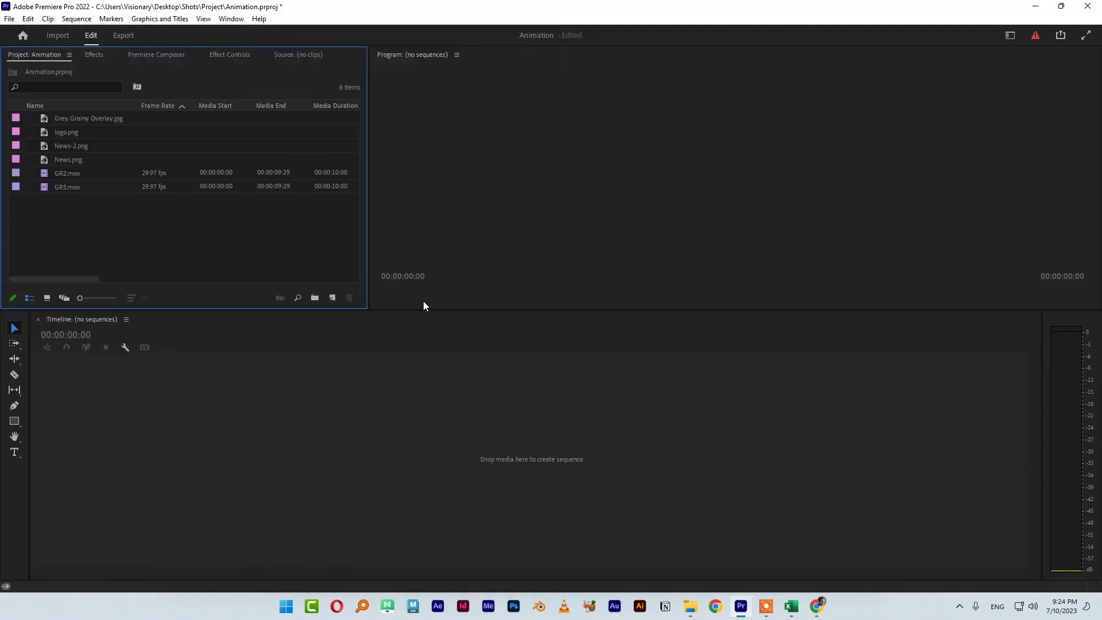
Create a sequence named "news" with the RED R3D 1080p 16x9 25 preset.
key(ctrl+o)
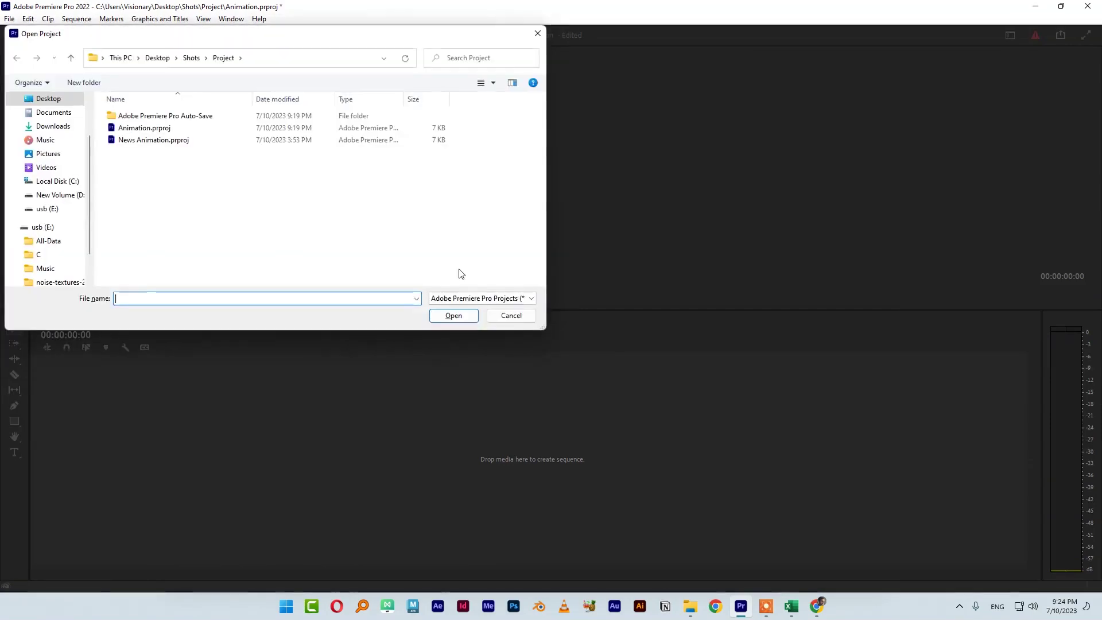
click(509, 315)
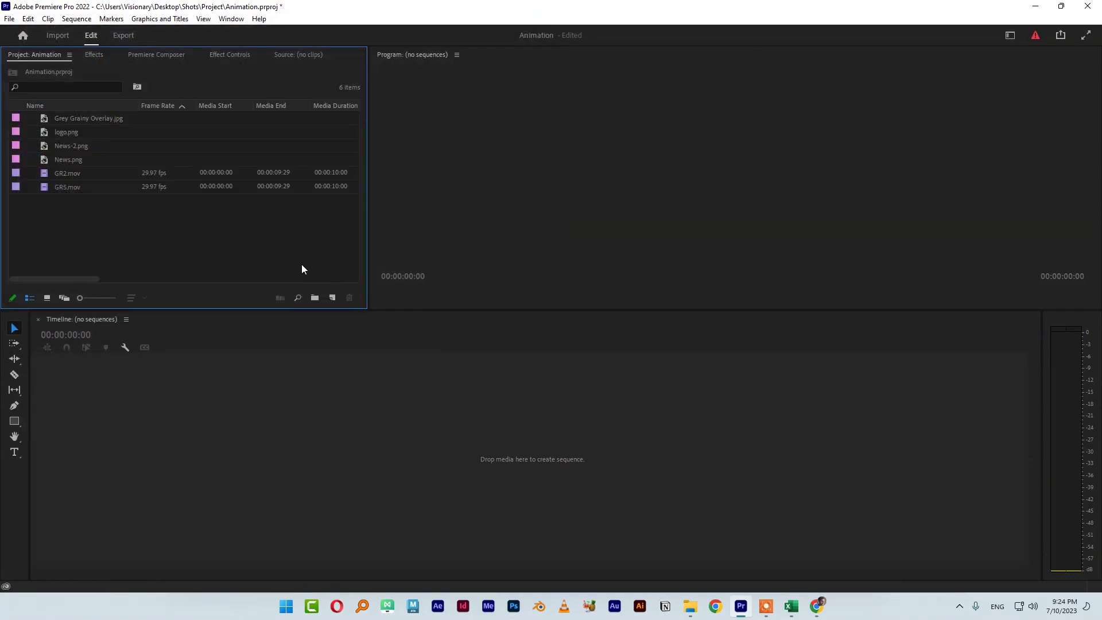
click(333, 298)
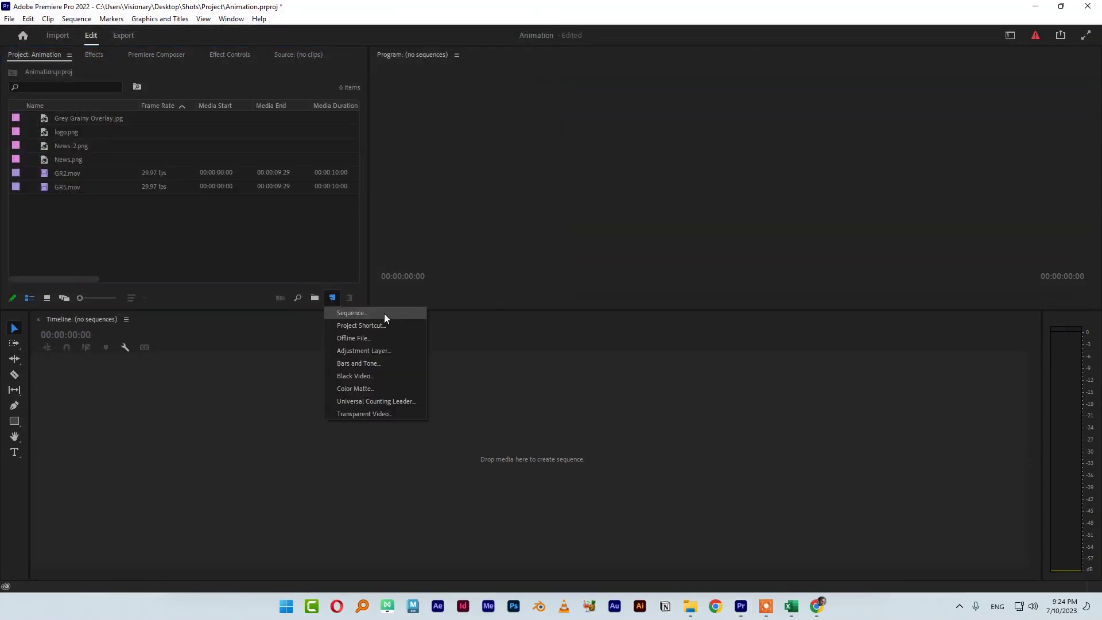
click(384, 314)
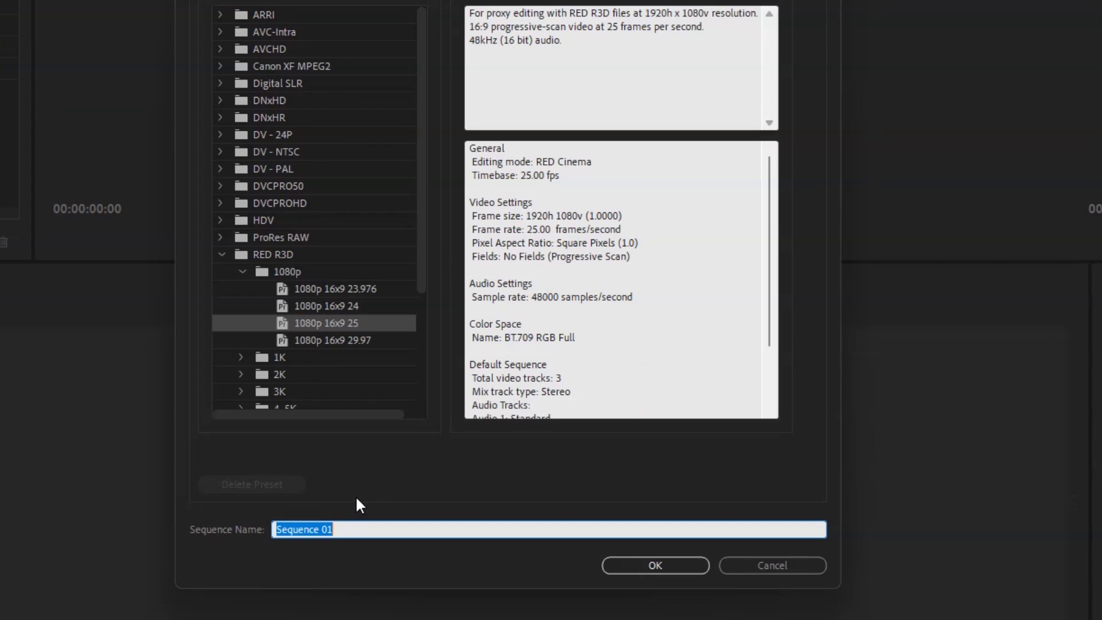
text(news)
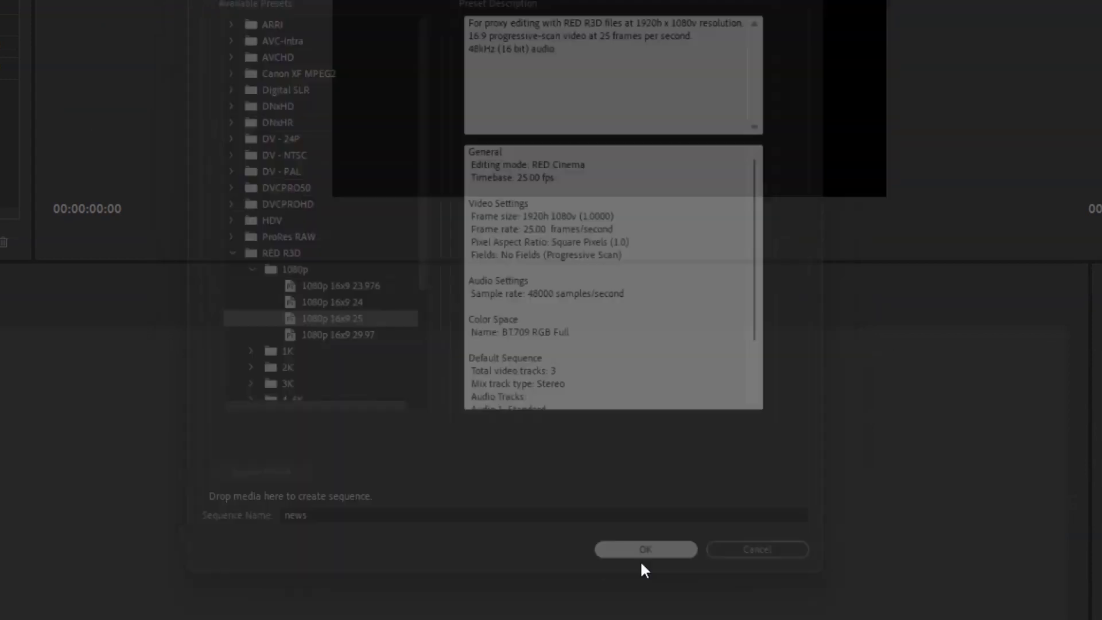
click(655, 565)
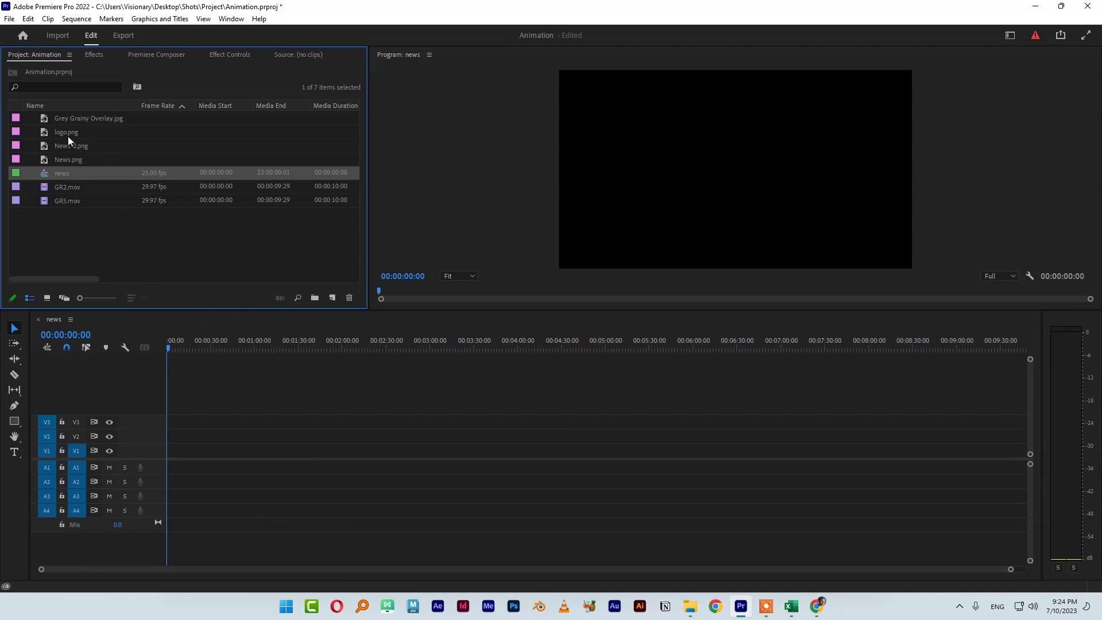
Place Grey Grainy Overlay.jpg on video track V1 and dock Effect Controls as a separate narrow panel beside the program monitor.
drag(74, 118, 543, 454)
drag(544, 313, 545, 398)
drag(229, 55, 1080, 181)
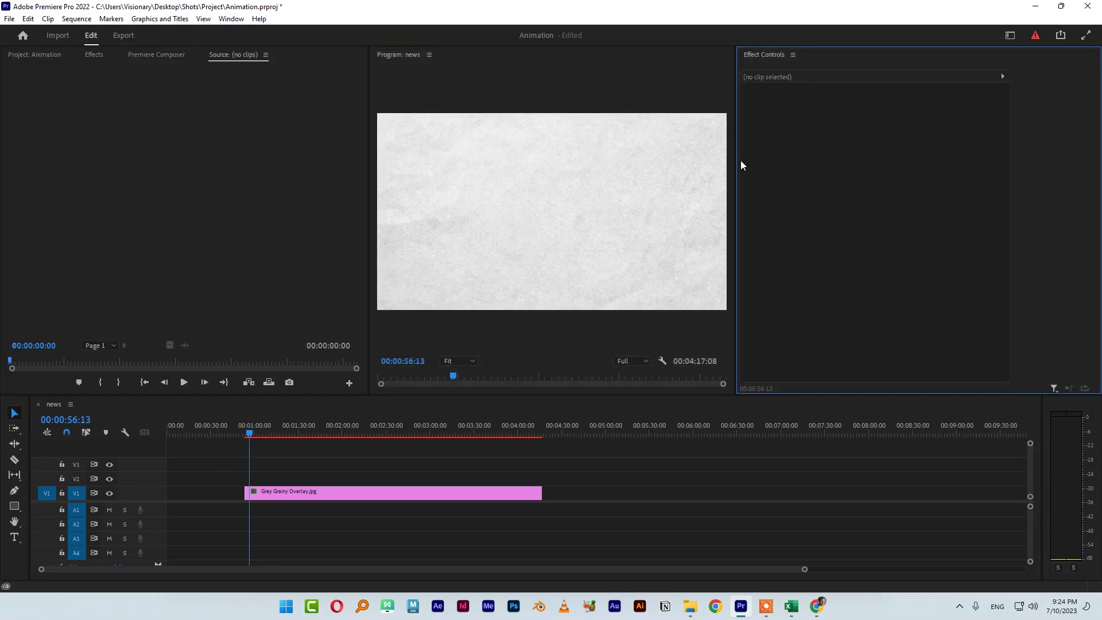
drag(737, 160, 815, 165)
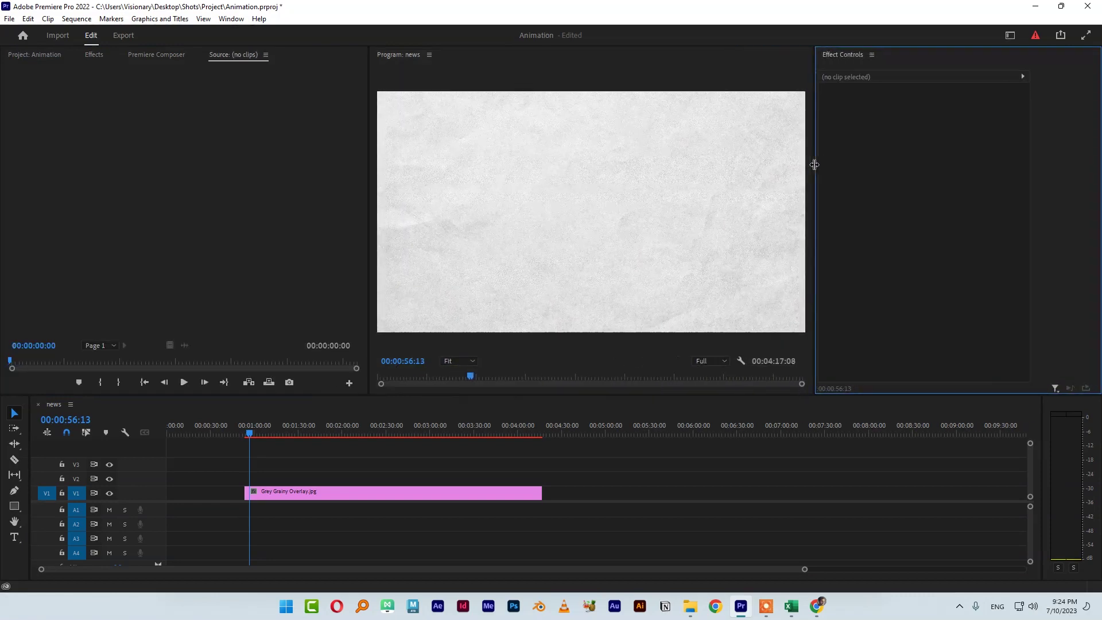
Set the scale of the Grey Grainy Overlay.jpg clip to 97.
click(391, 495)
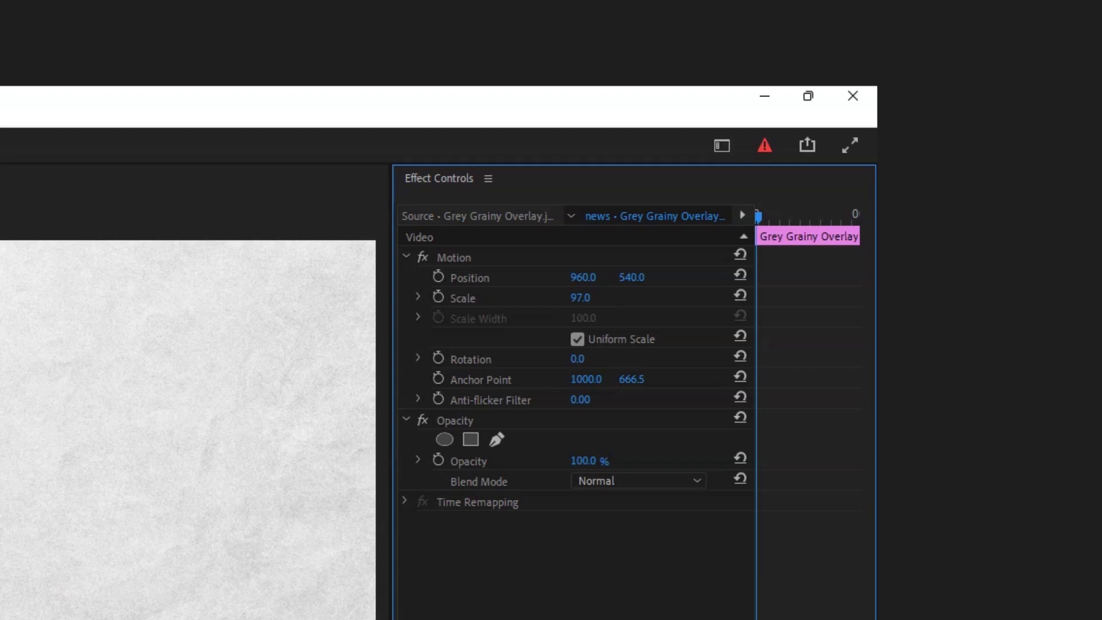
click(939, 121)
key(Return)
Stack logo.png, News.png and News-2.png on tracks V2, V3 and V4, starting where the paper texture clip starts.
click(284, 463)
drag(357, 431, 316, 436)
click(34, 54)
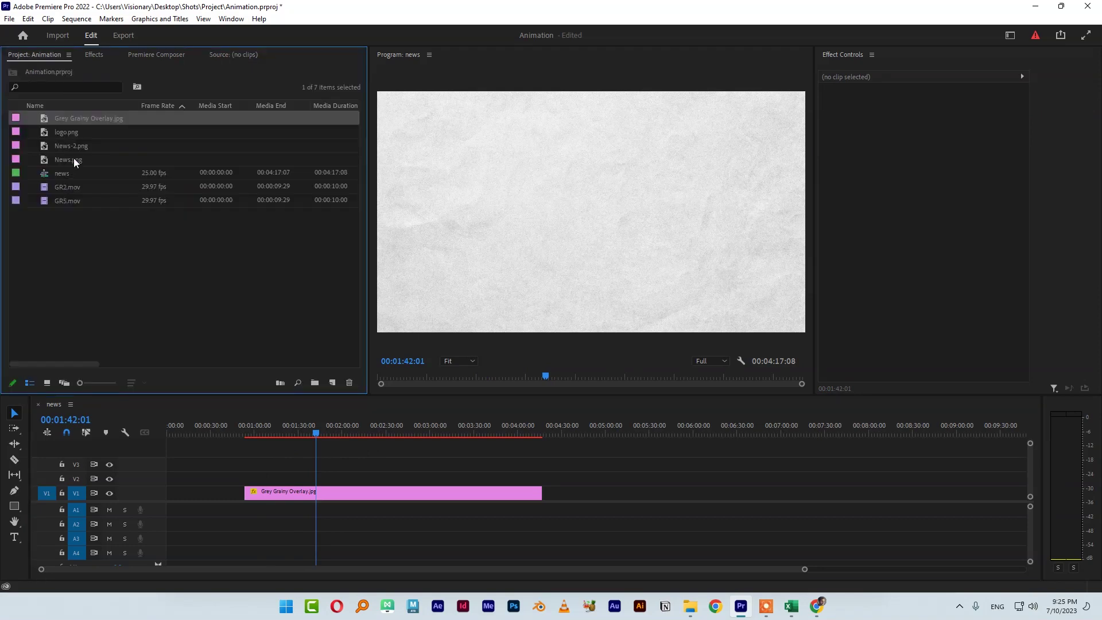
click(74, 147)
click(71, 132)
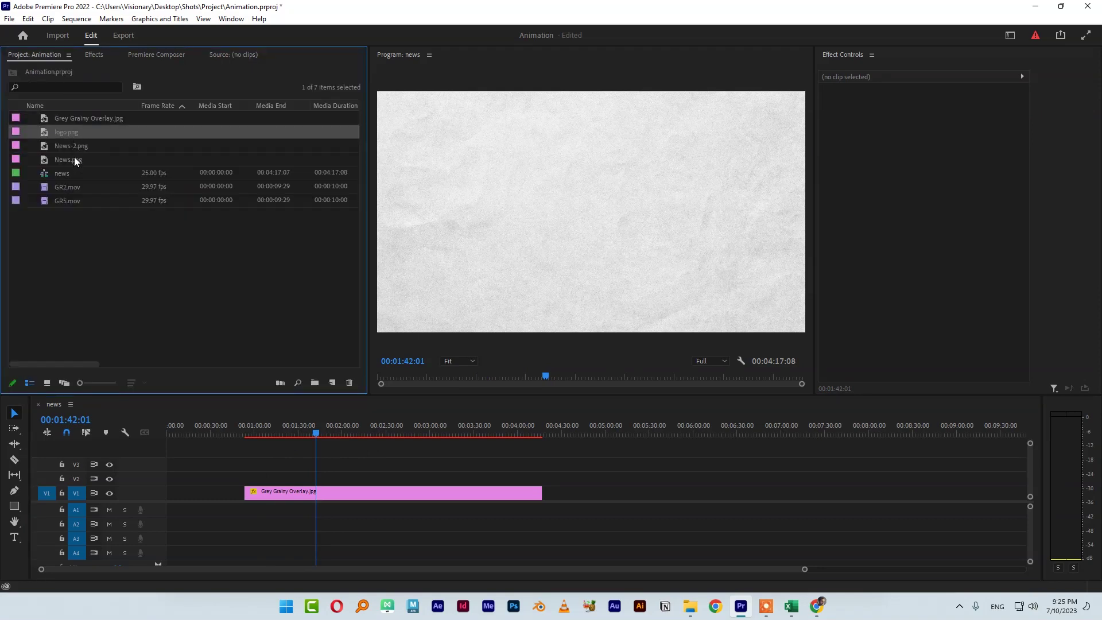
ctrl+click(73, 159)
ctrl+click(59, 149)
drag(65, 158, 249, 464)
click(250, 436)
click(249, 436)
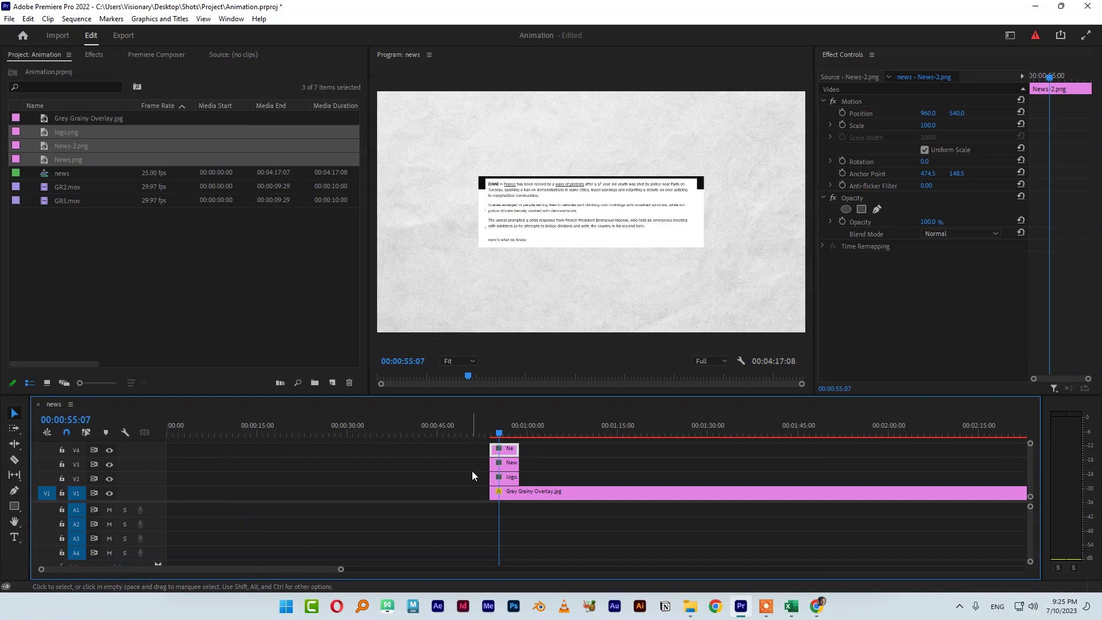
Import cnn-1-logo.png from the Shots folder and replace the logo.png clip on V2 with it.
drag(346, 571, 458, 568)
click(552, 429)
drag(552, 429, 602, 430)
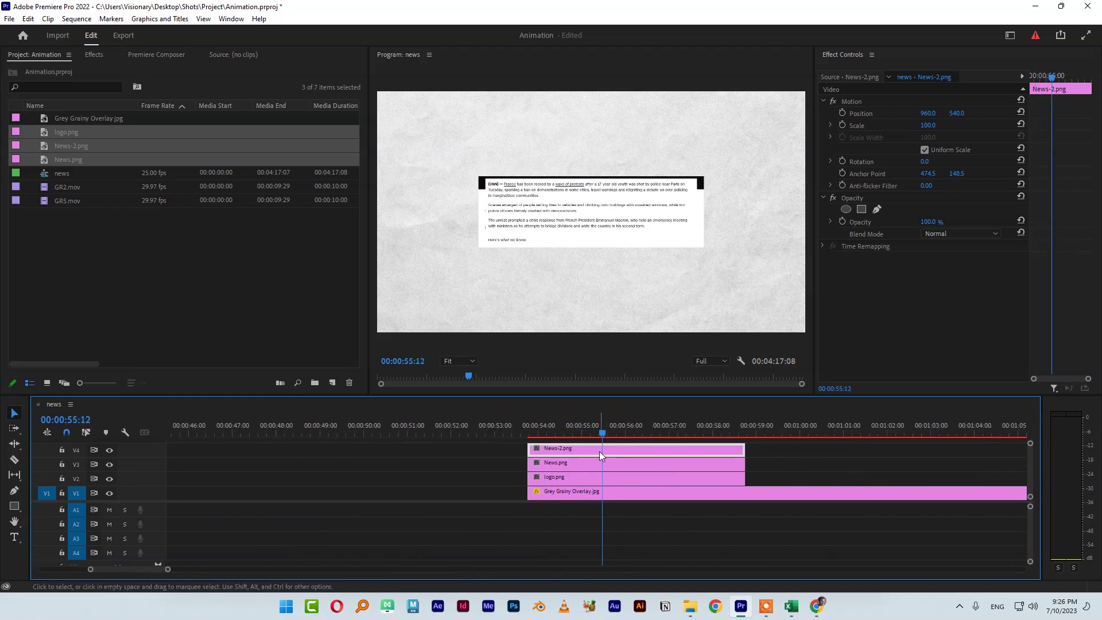
click(576, 477)
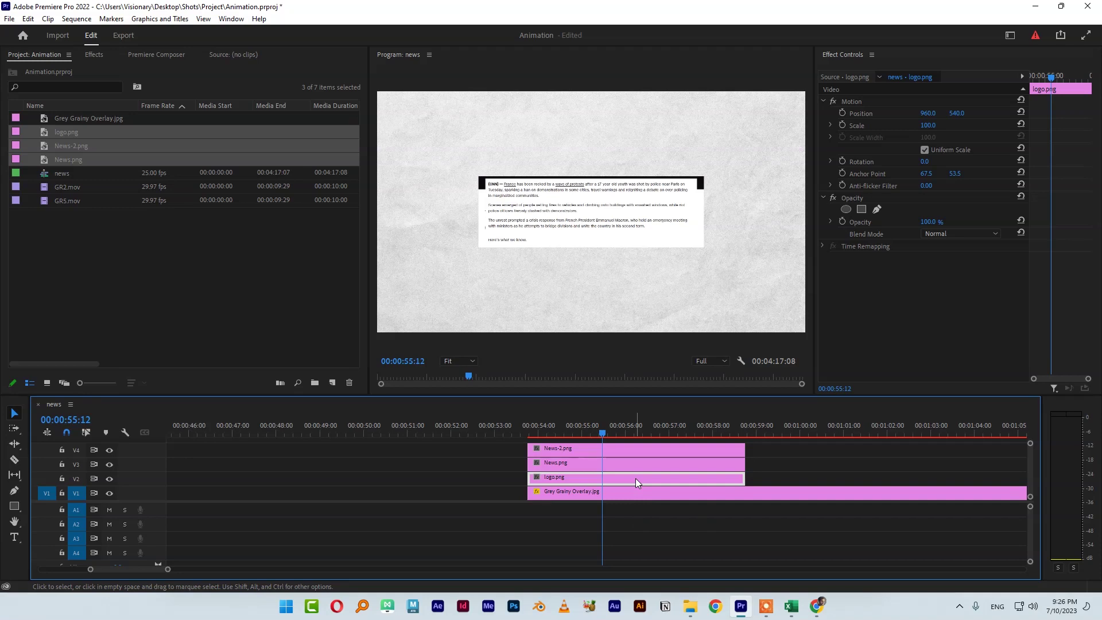
scroll(616, 467, down, 1)
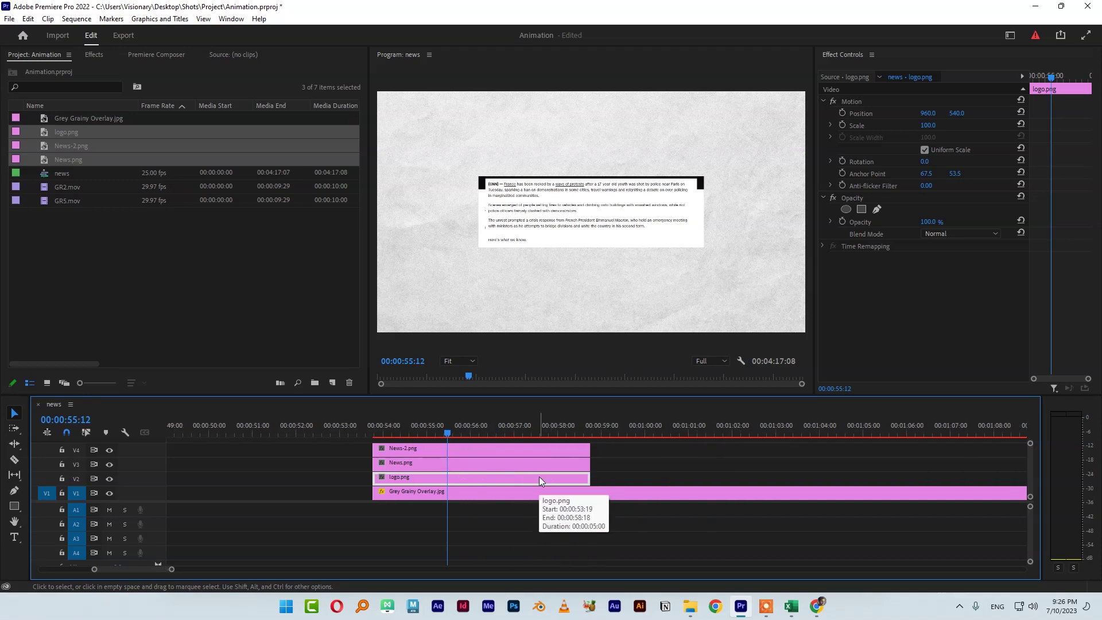
click(816, 606)
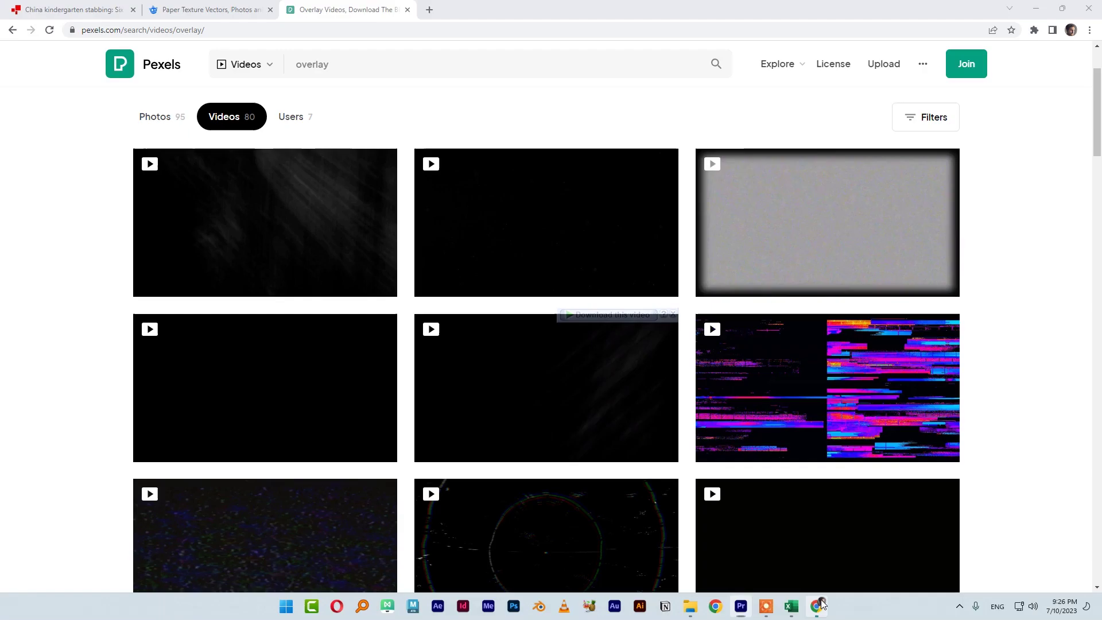
click(142, 103)
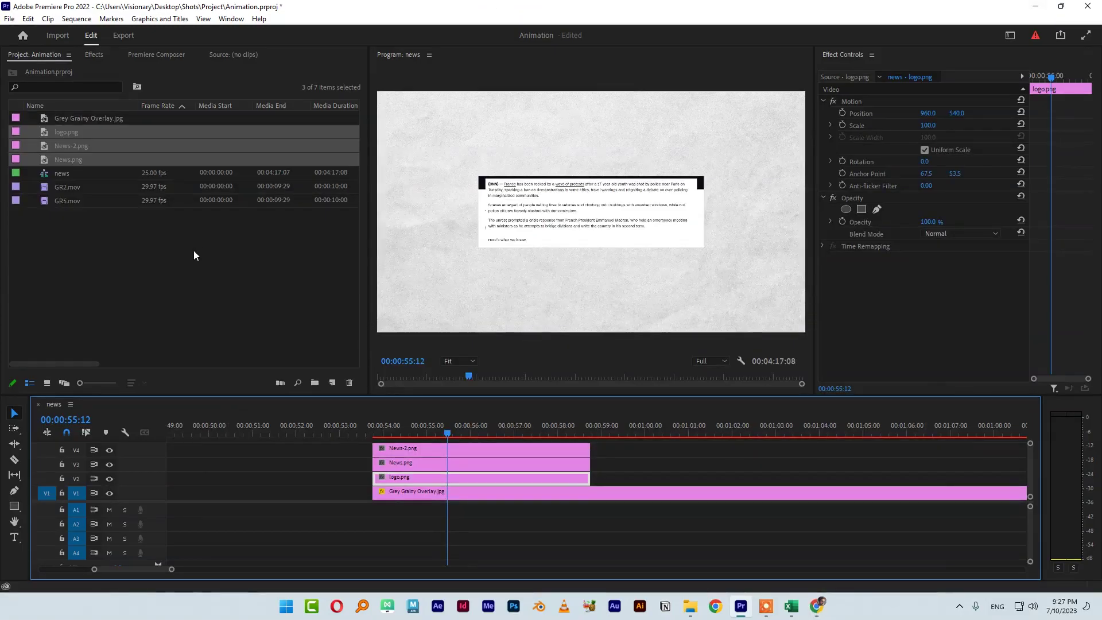
double_click(194, 250)
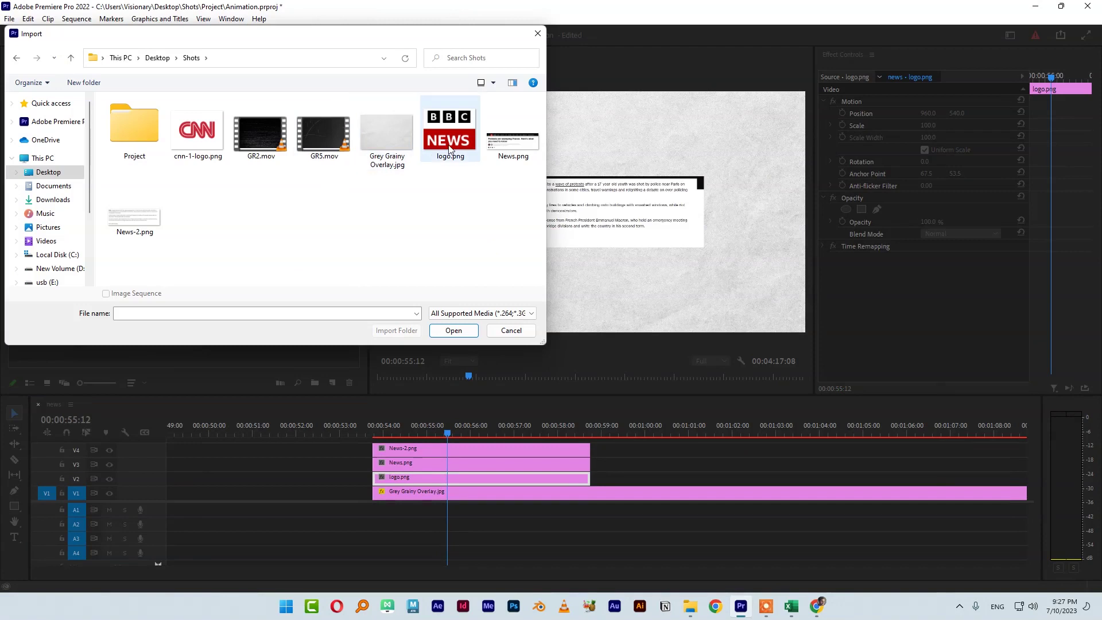
double_click(197, 132)
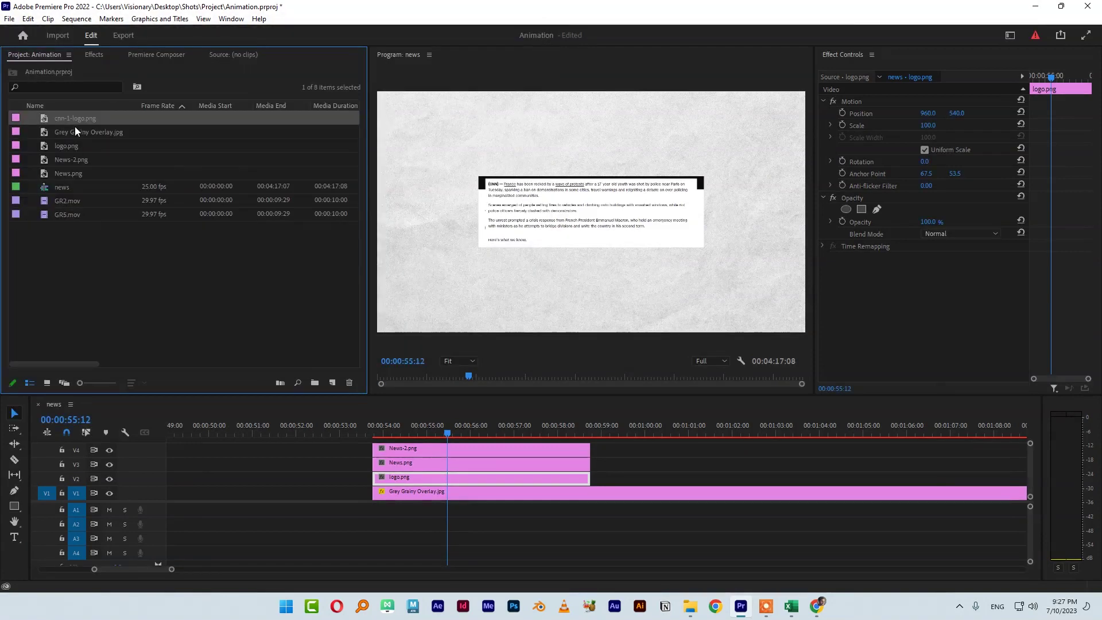
drag(193, 208, 374, 480)
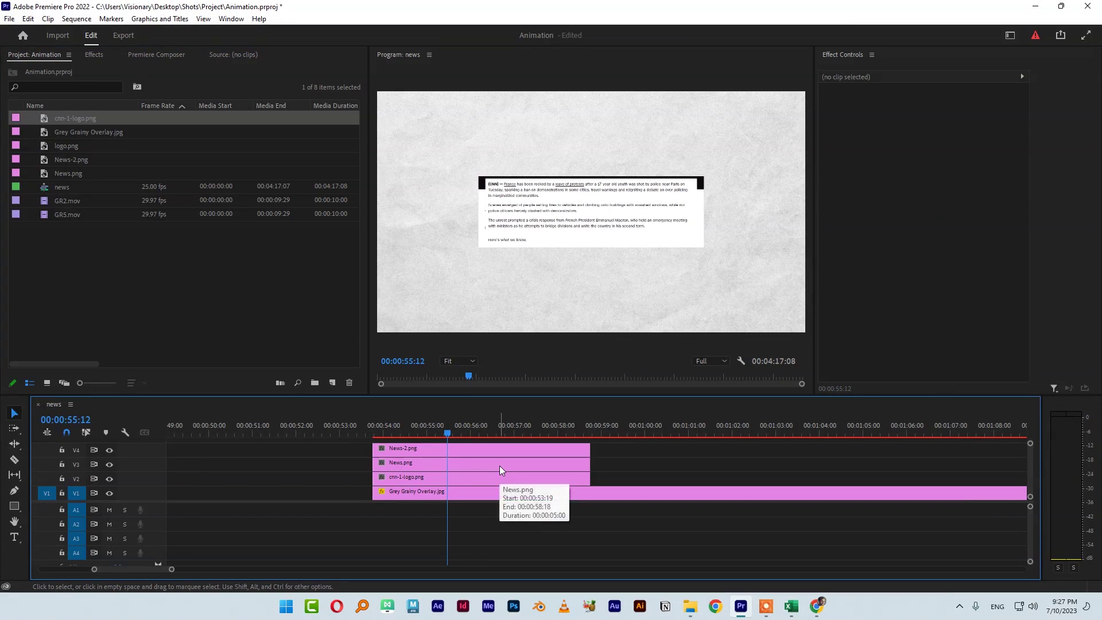
Move News-2.png below the headline screenshot to vertical position 831 and set its scale to 105.6.
drag(155, 501, 154, 540)
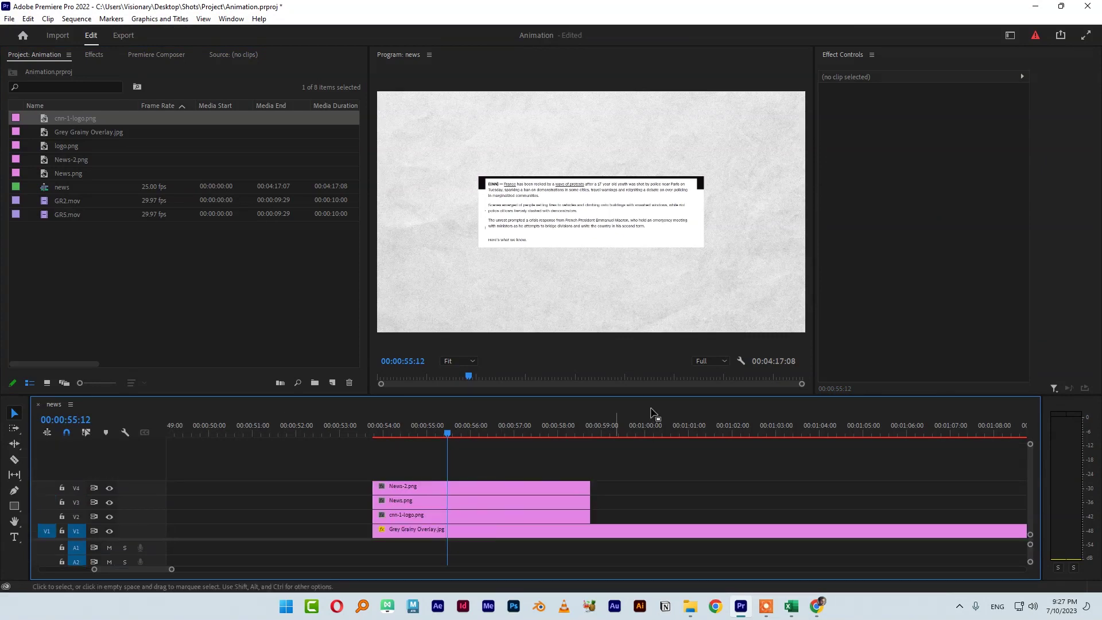
click(459, 488)
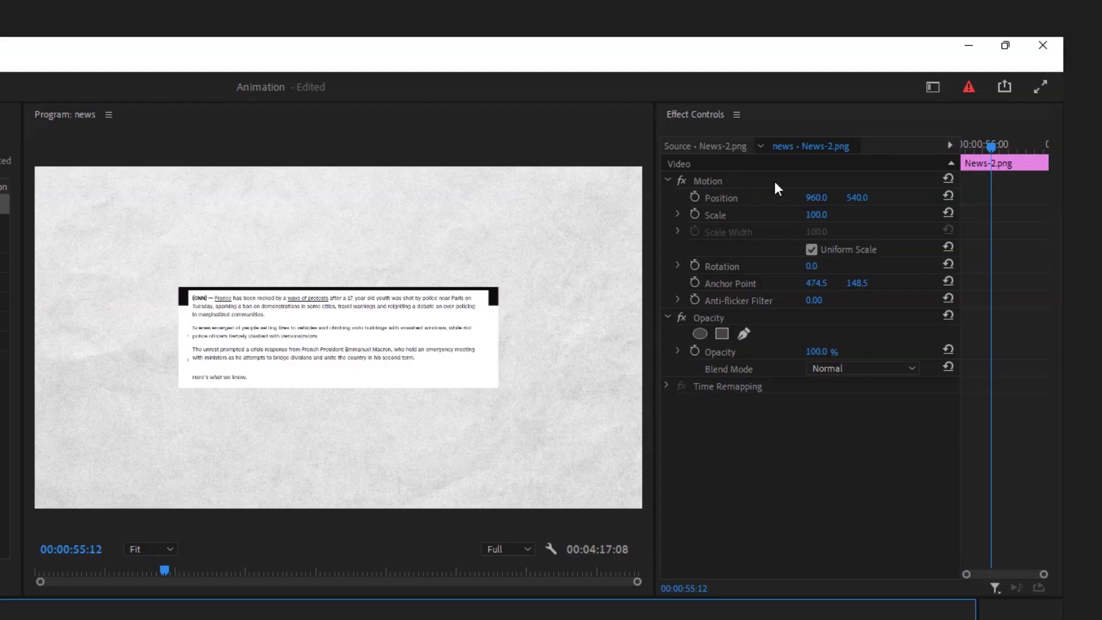
click(898, 104)
drag(591, 212, 591, 275)
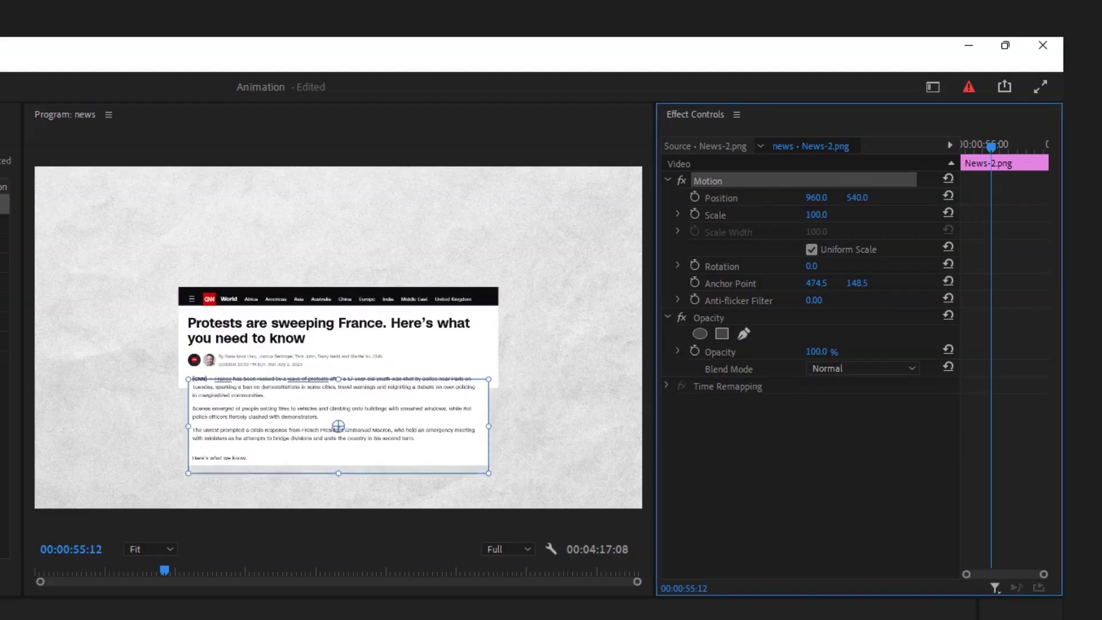
click(817, 214)
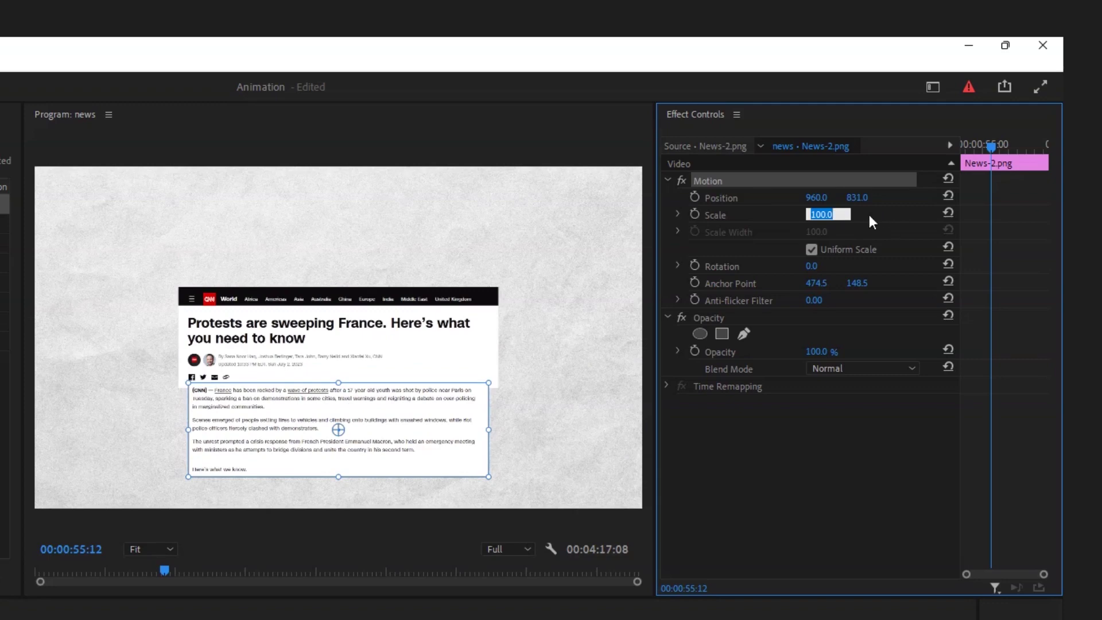
text(105.6)
key(Return)
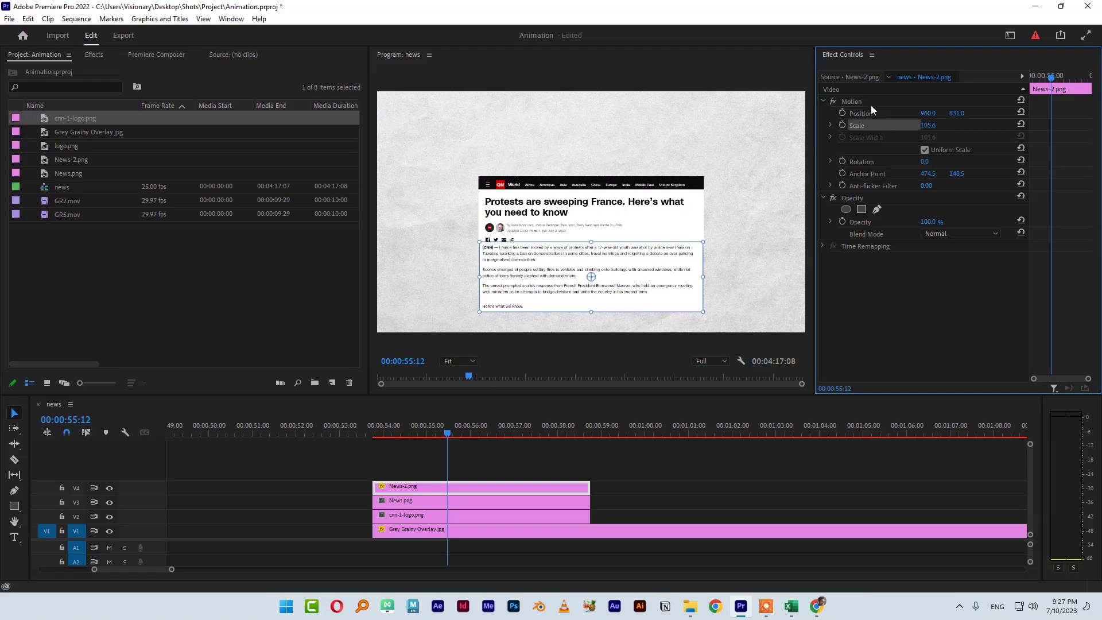
Fit News-2.png to the headline screenshot's width at scale 106.8, then raise News-2.png to vertical position 774.4 and News.png to 465.
drag(927, 125, 931, 125)
click(902, 232)
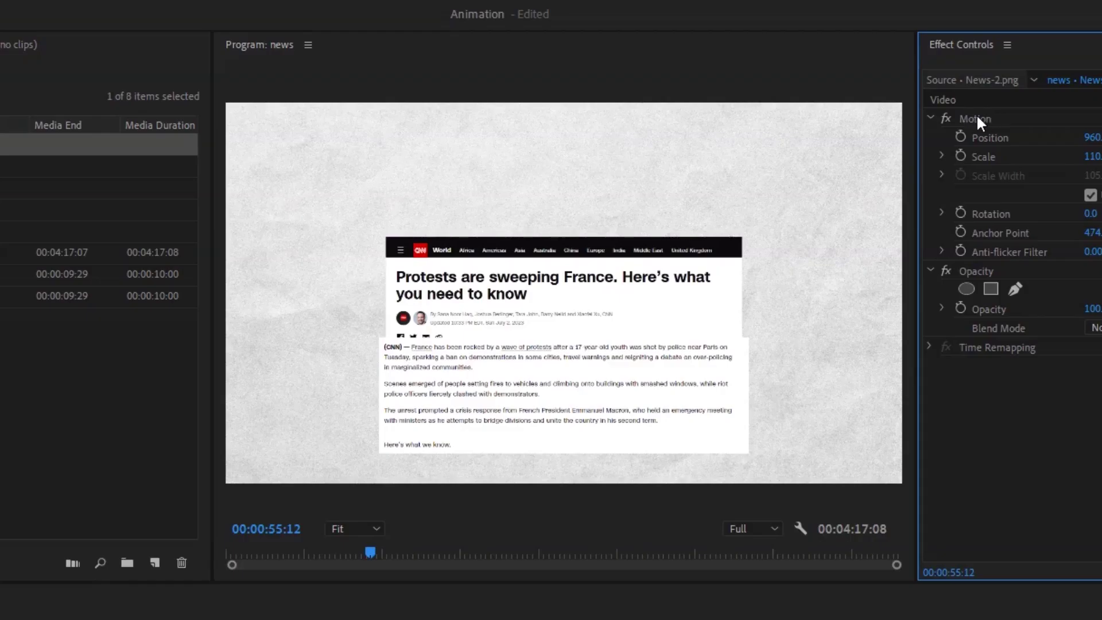
click(977, 119)
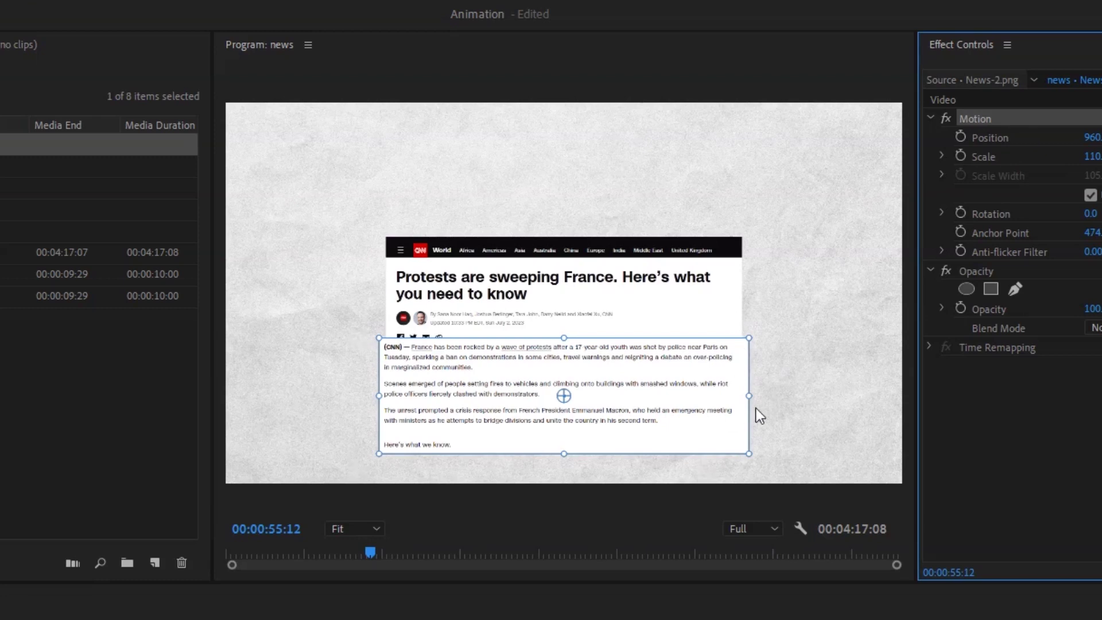
mouse_move(749, 397)
mouse_down()
mouse_move(655, 394)
mouse_move(769, 396)
mouse_move(742, 398)
mouse_up()
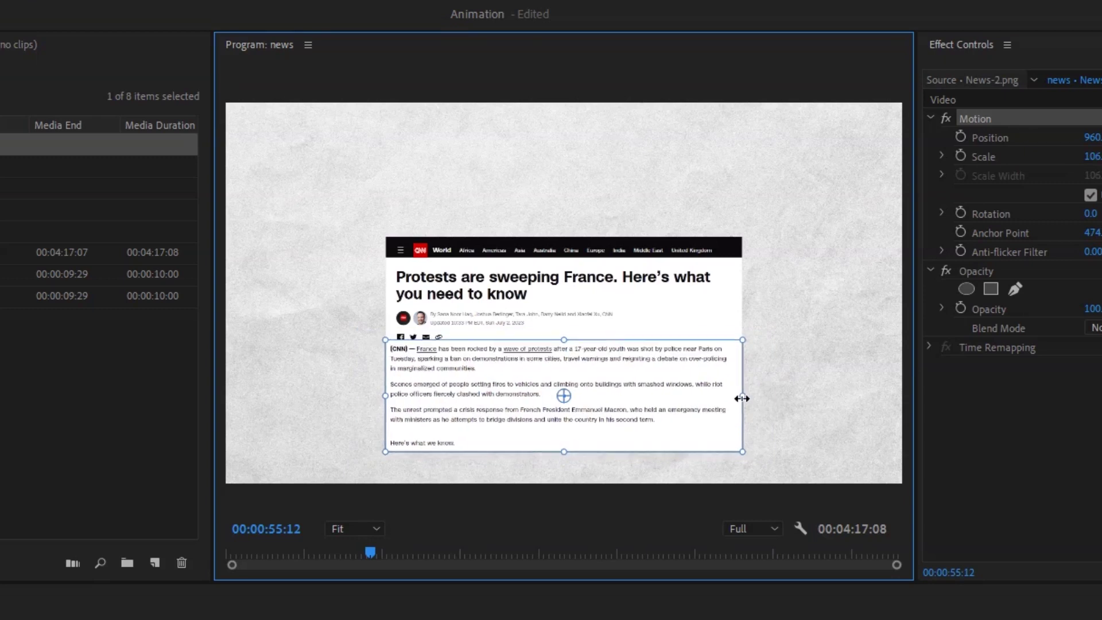
mouse_move(658, 374)
mouse_down()
mouse_move(657, 386)
mouse_move(657, 362)
mouse_up()
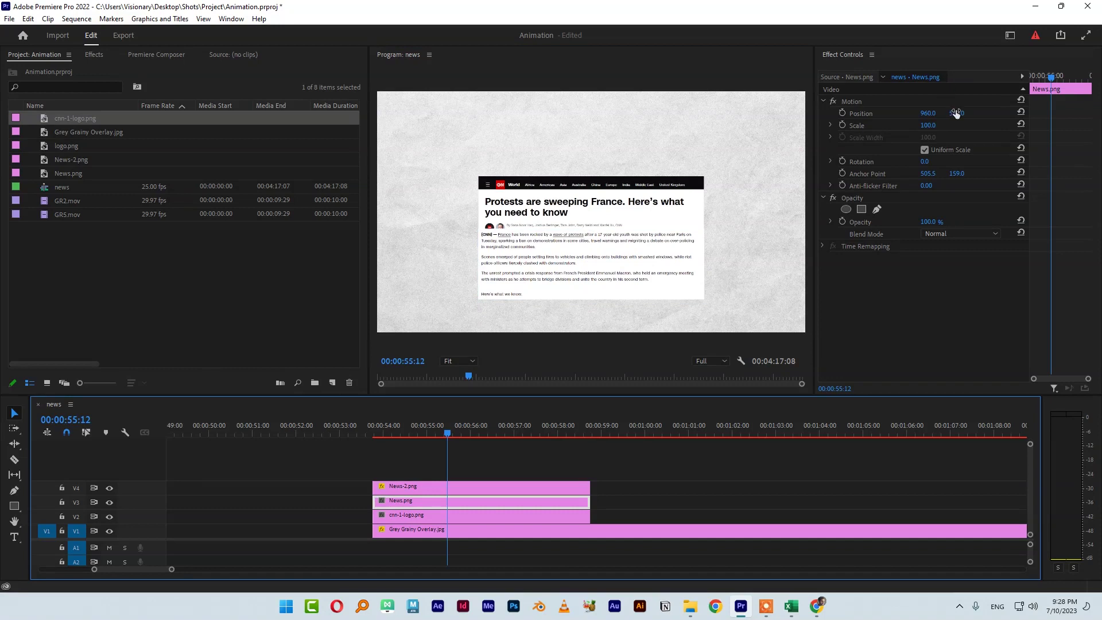
drag(955, 113, 924, 113)
Scale the cnn-1-logo.png clip to about 36.5 and place it just above the article's upper-left corner at about 562.9, 221.4.
click(487, 516)
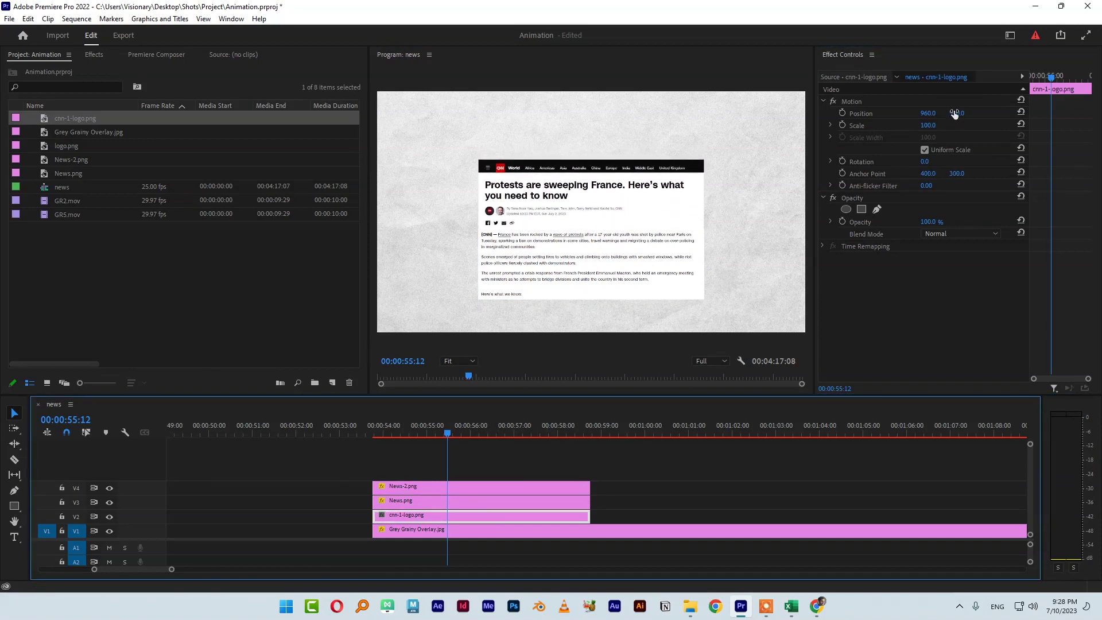
drag(928, 113, 668, 113)
drag(957, 113, 746, 113)
drag(928, 113, 756, 113)
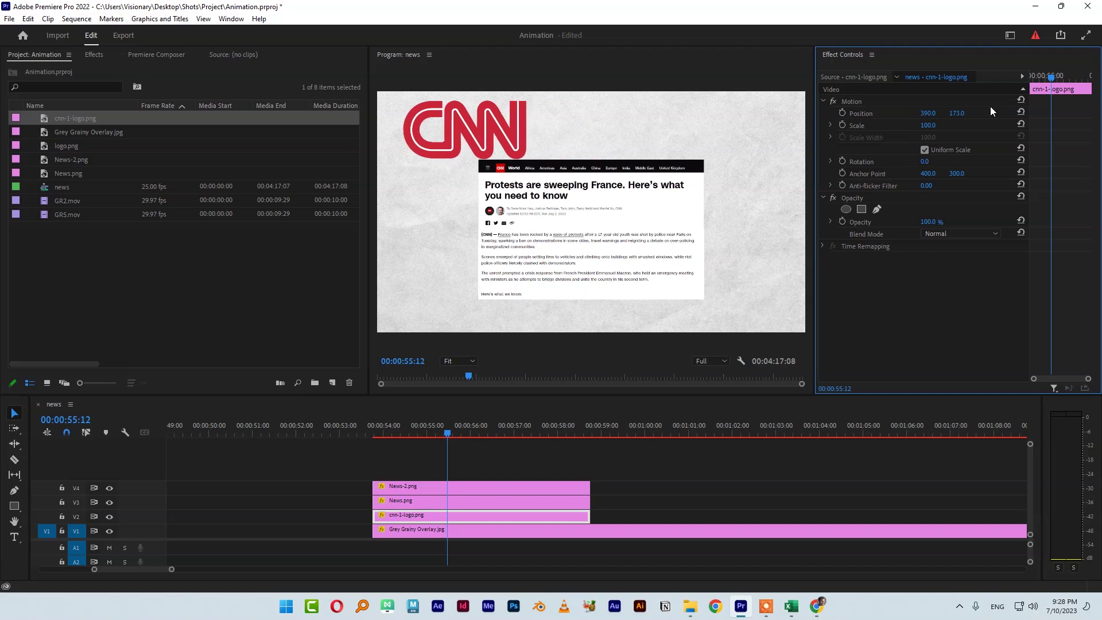
drag(957, 113, 937, 126)
drag(458, 246, 497, 155)
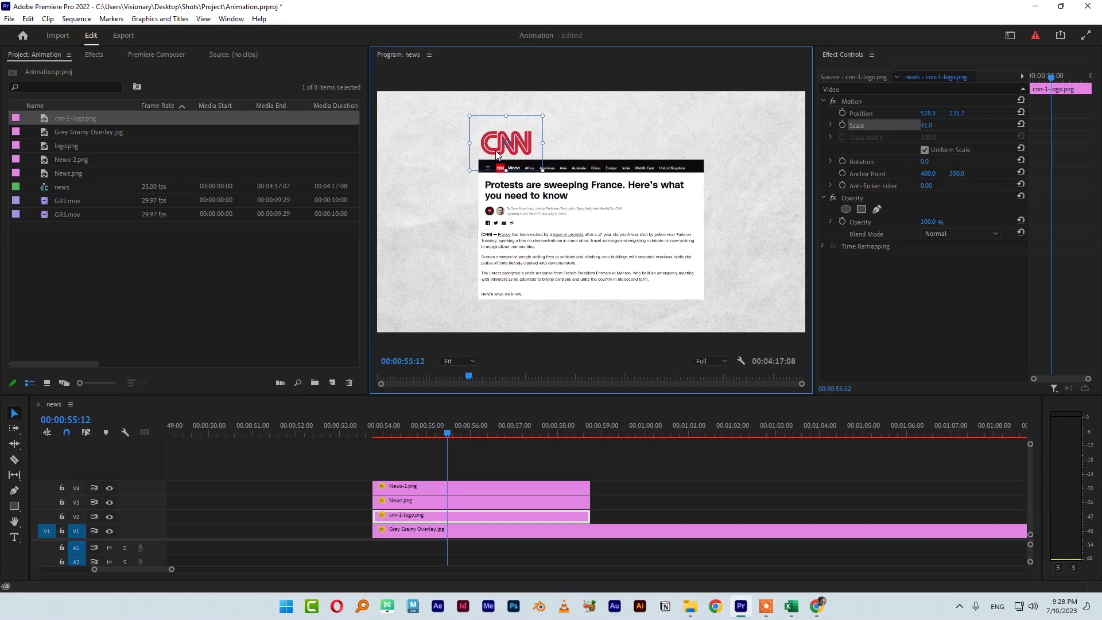
drag(542, 143, 502, 141)
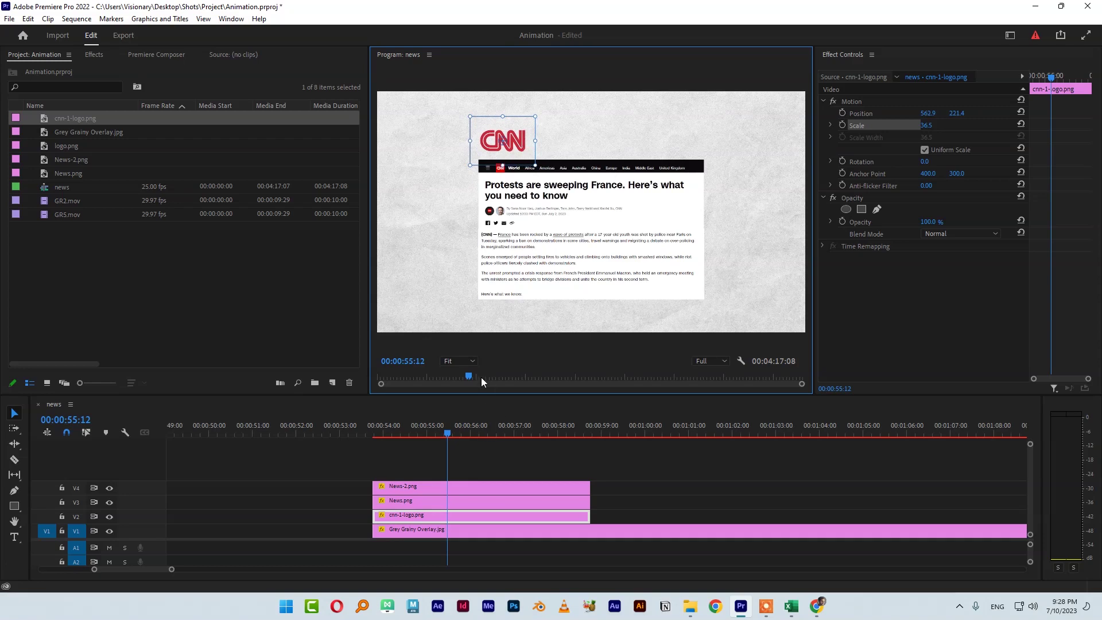
Set the blend mode of the News-2.png and News.png clips to Multiply.
click(449, 502)
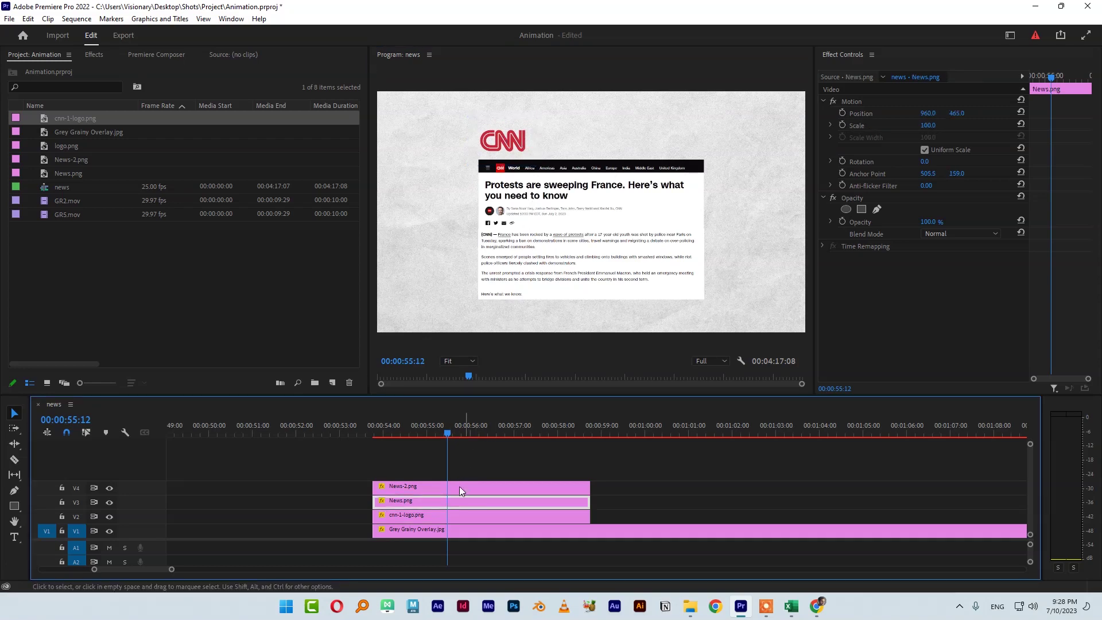
click(504, 486)
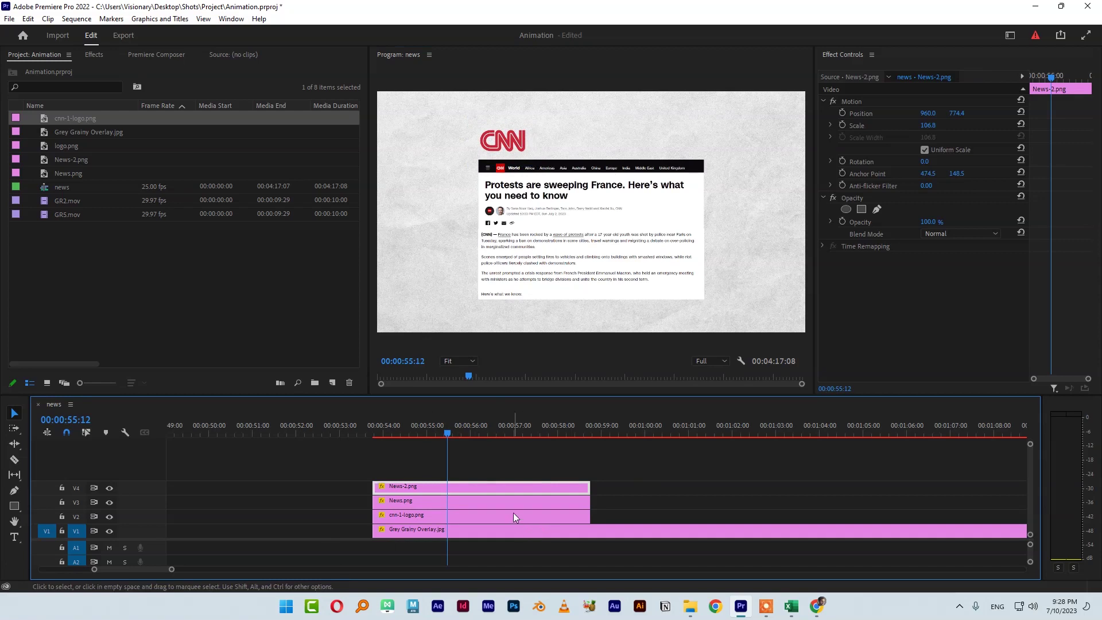
click(955, 233)
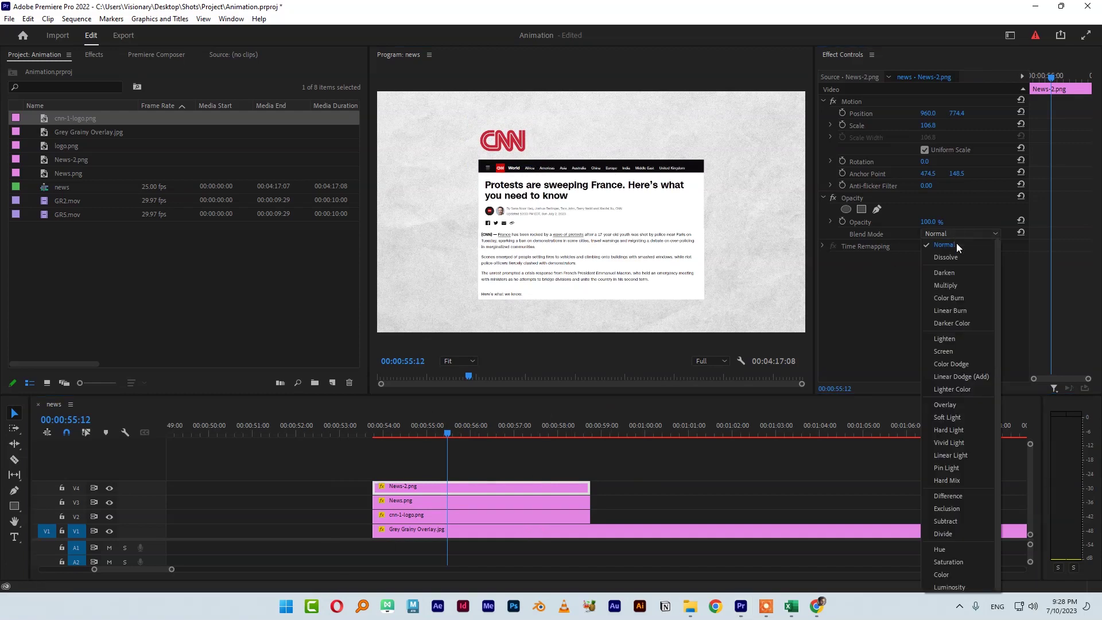
click(959, 285)
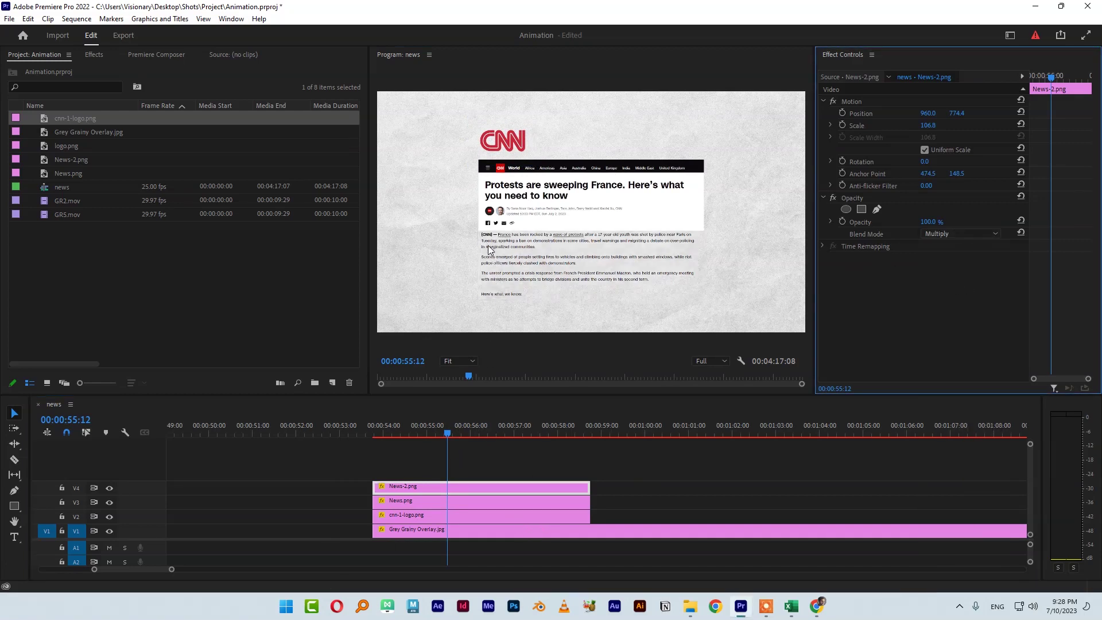
click(440, 504)
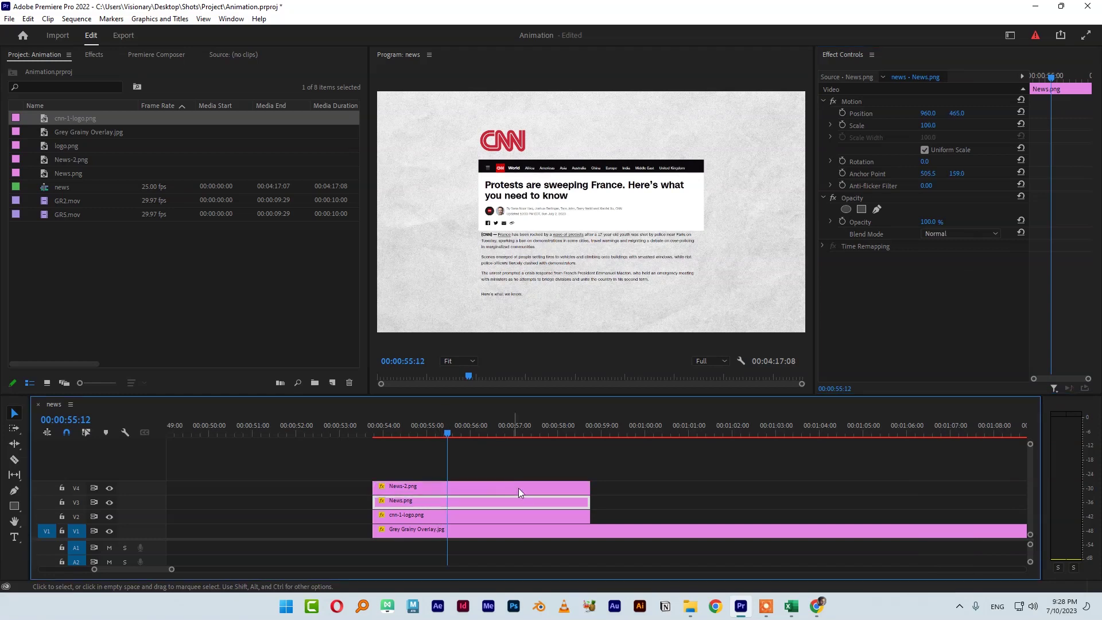
click(938, 234)
click(961, 290)
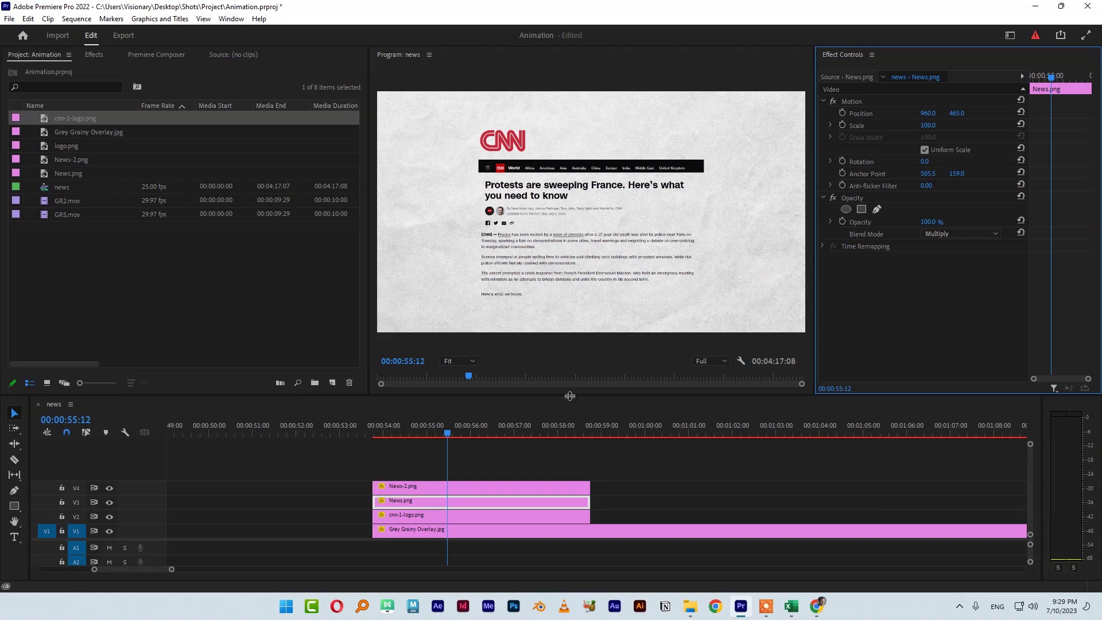
Mark an in-to-out range around the article clips ending at 00:00:59:14, and cut off and delete the paper texture beyond it.
click(603, 463)
key(backslash)
click(318, 431)
key(space)
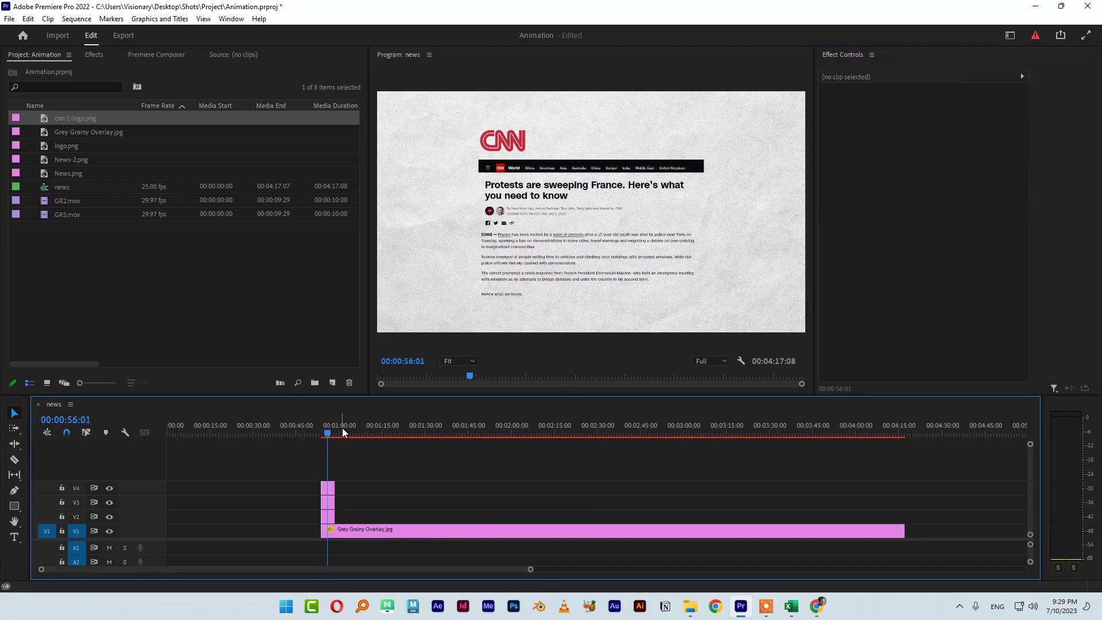
click(339, 433)
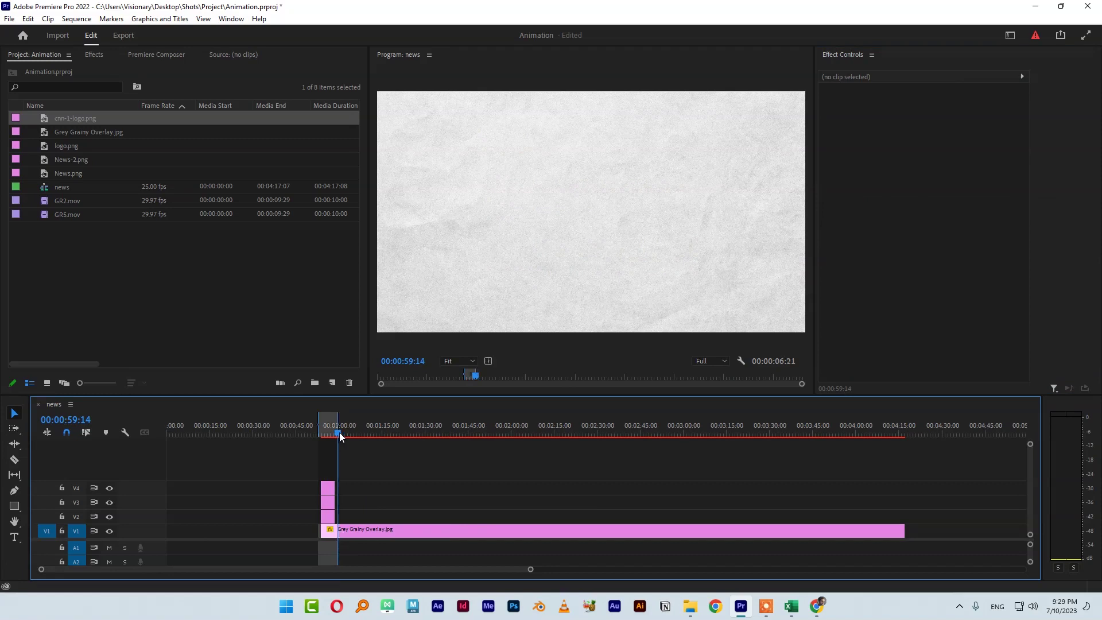
click(369, 529)
key(ctrl+k)
click(377, 530)
key(Delete)
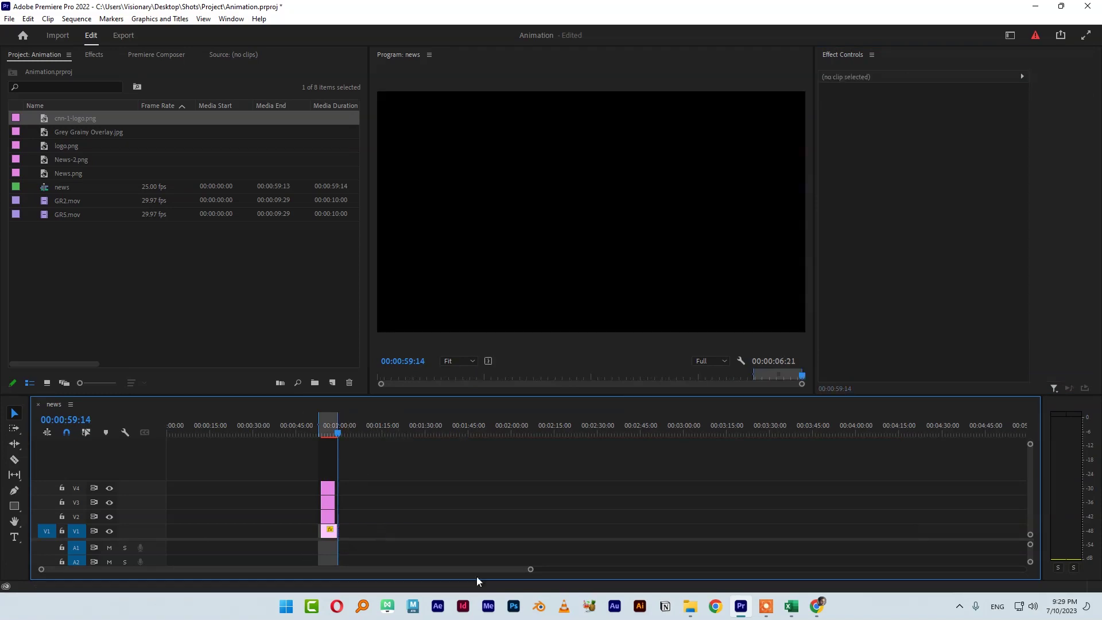
Extend the News-2.png, News.png and cnn-1-logo.png clips to end with the paper texture at 00:00:59:14.
key(equal)
key(equal)
key(equal)
key(equal)
key(equal)
key(equal)
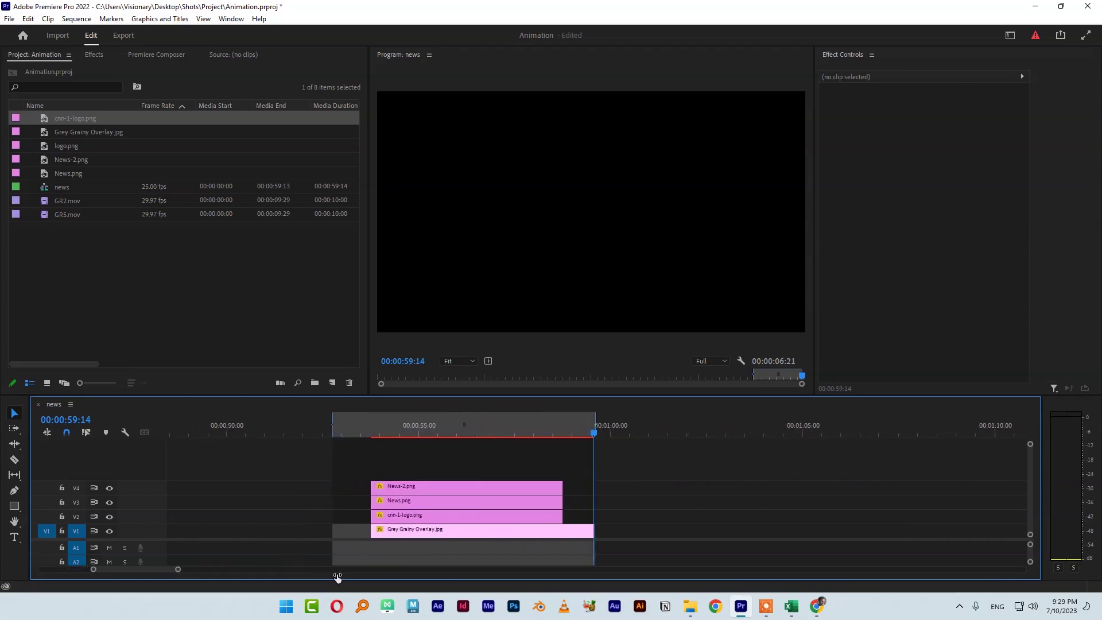
key(e)
Clear the sequence's in and out points, return the playhead to the clips' start and save the project.
drag(373, 432, 483, 425)
right_click(484, 425)
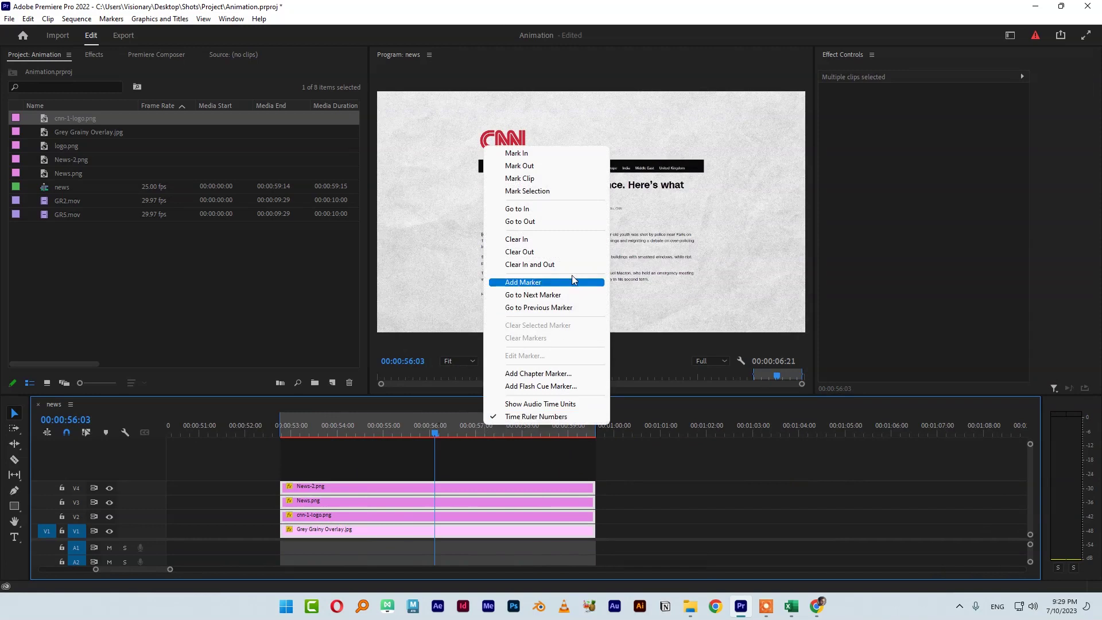
click(551, 267)
drag(499, 429, 281, 463)
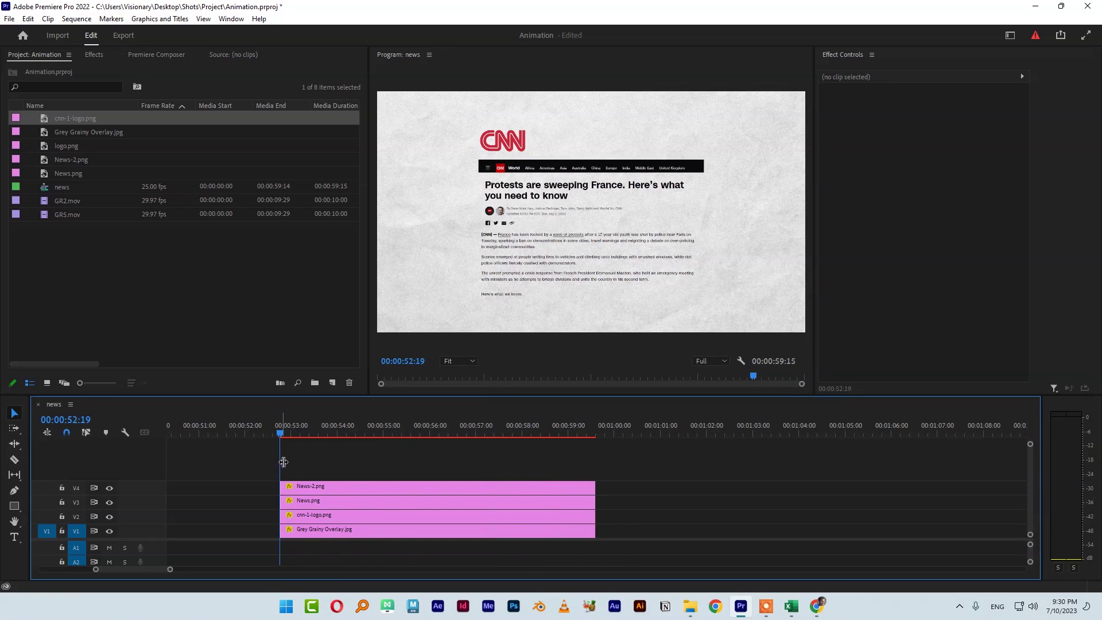
key(ctrl+s)
Create a yellow-orange color matte named highlighter.
right_click(144, 274)
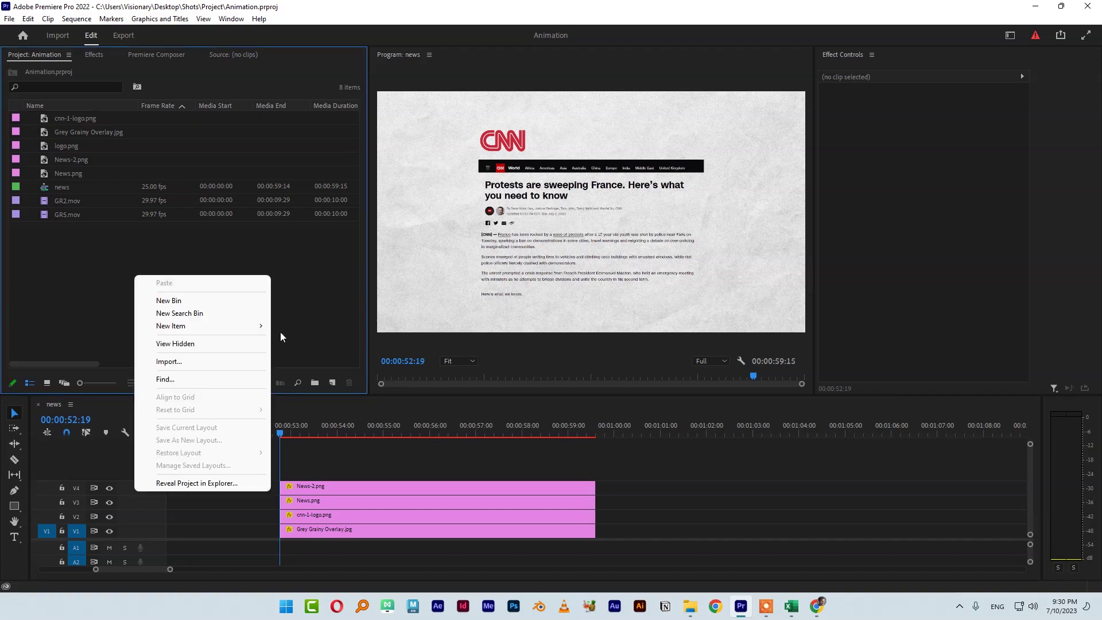
mouse_move(230, 326)
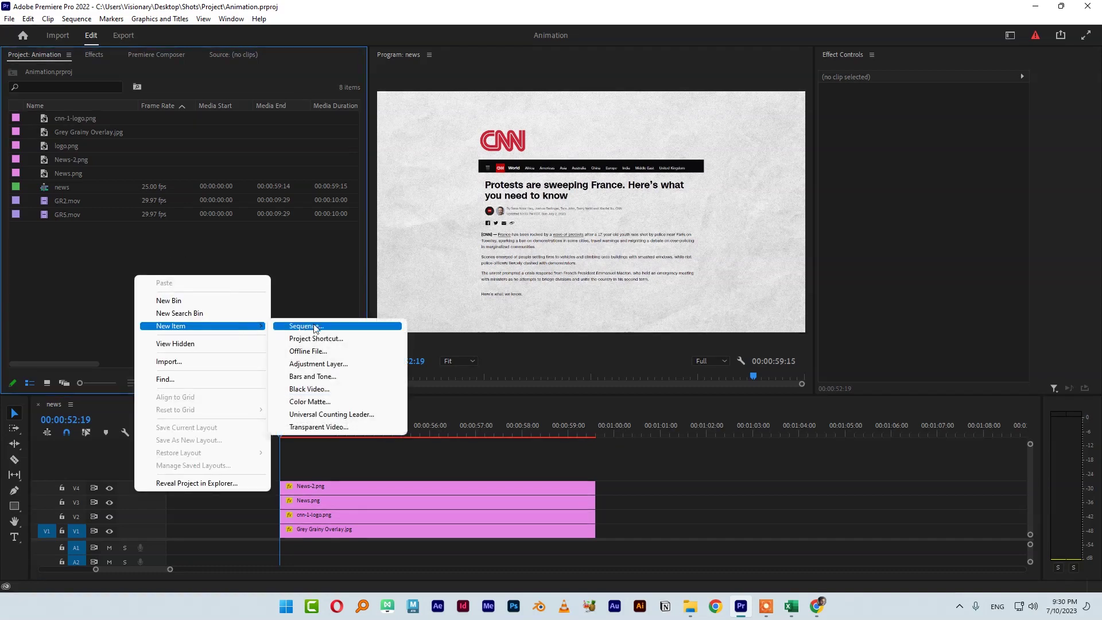
click(313, 402)
click(555, 342)
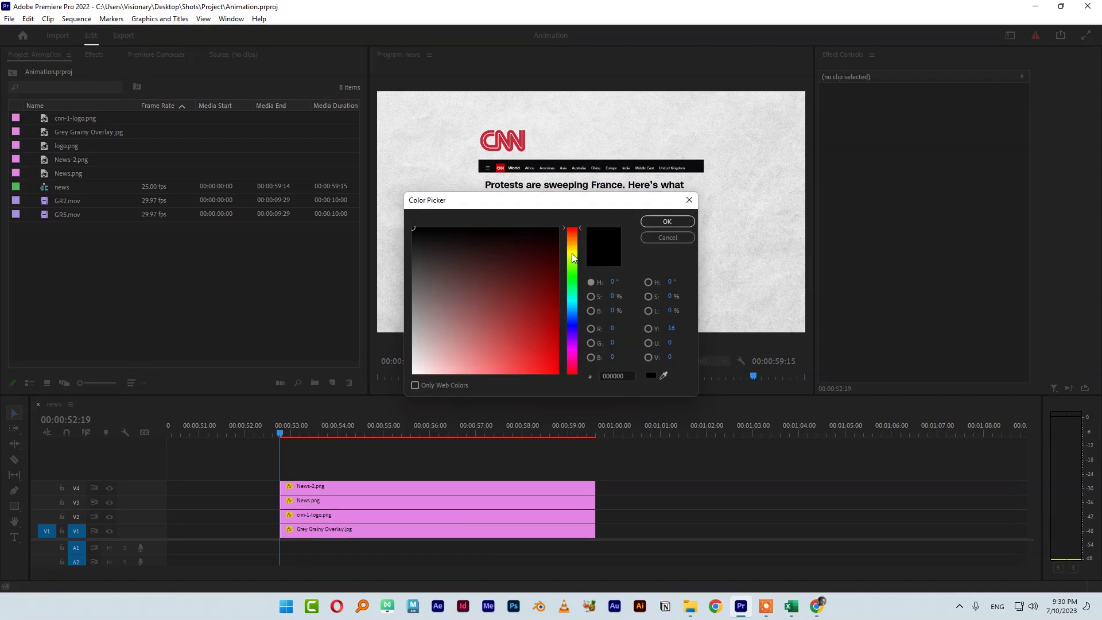
drag(571, 253, 571, 249)
drag(537, 314, 563, 398)
drag(580, 251, 580, 246)
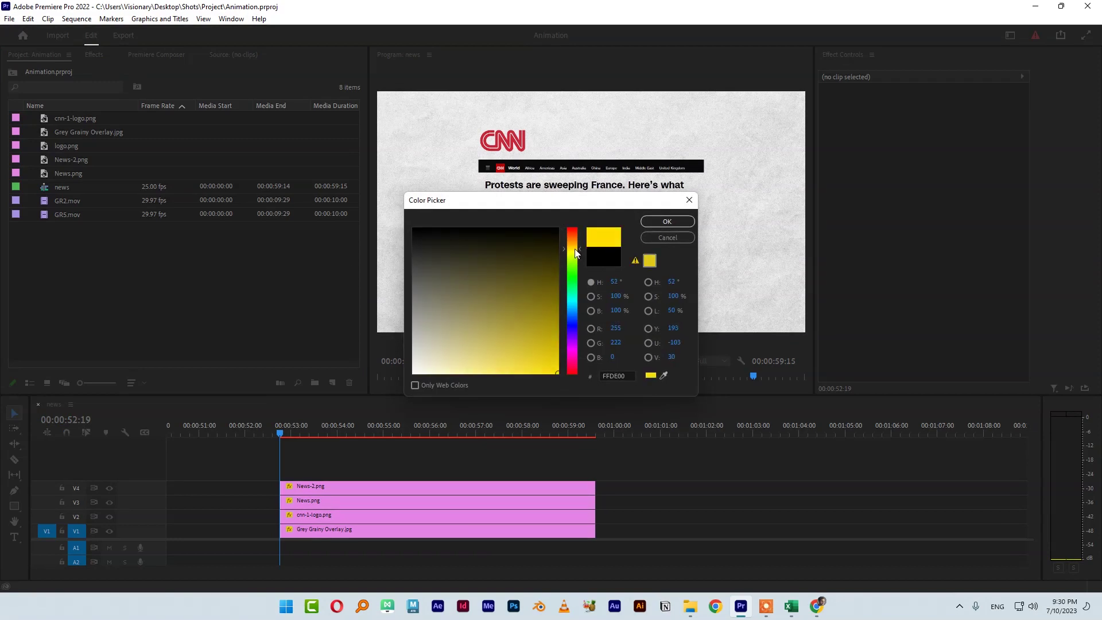
click(666, 222)
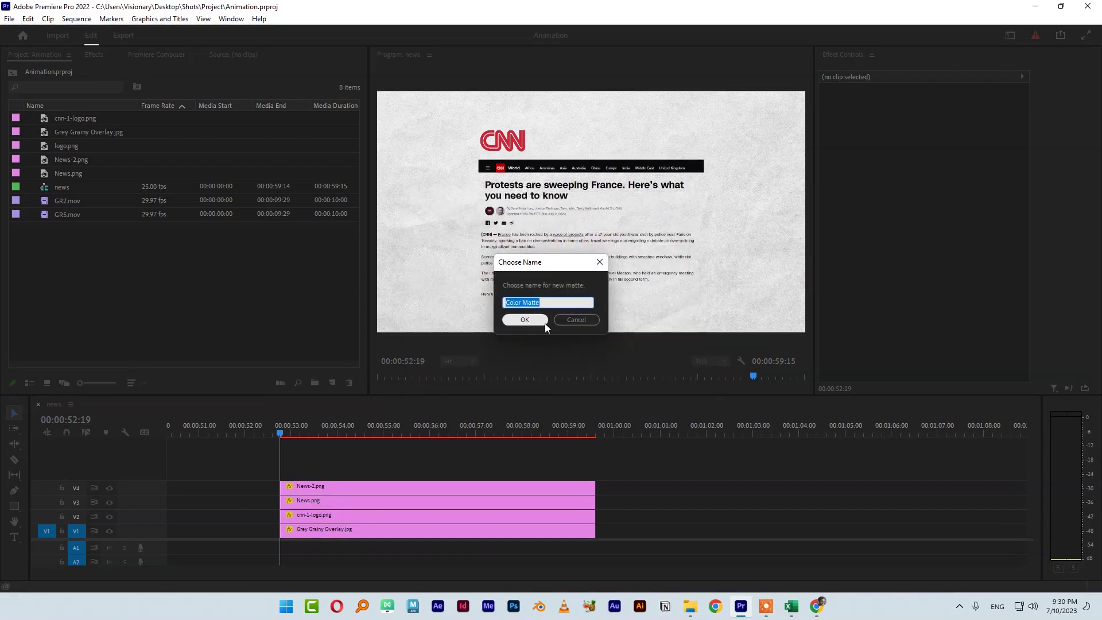
text(highlig)
text(hter)
key(Return)
Place the highlighter matte on V5 at the article clips' length and shrink it to scale 13.8 over the first paragraph, at about 597.1, 691.7.
mouse_move(168, 287)
mouse_down()
mouse_move(310, 482)
mouse_move(319, 473)
mouse_up()
drag(510, 472, 595, 474)
click(863, 101)
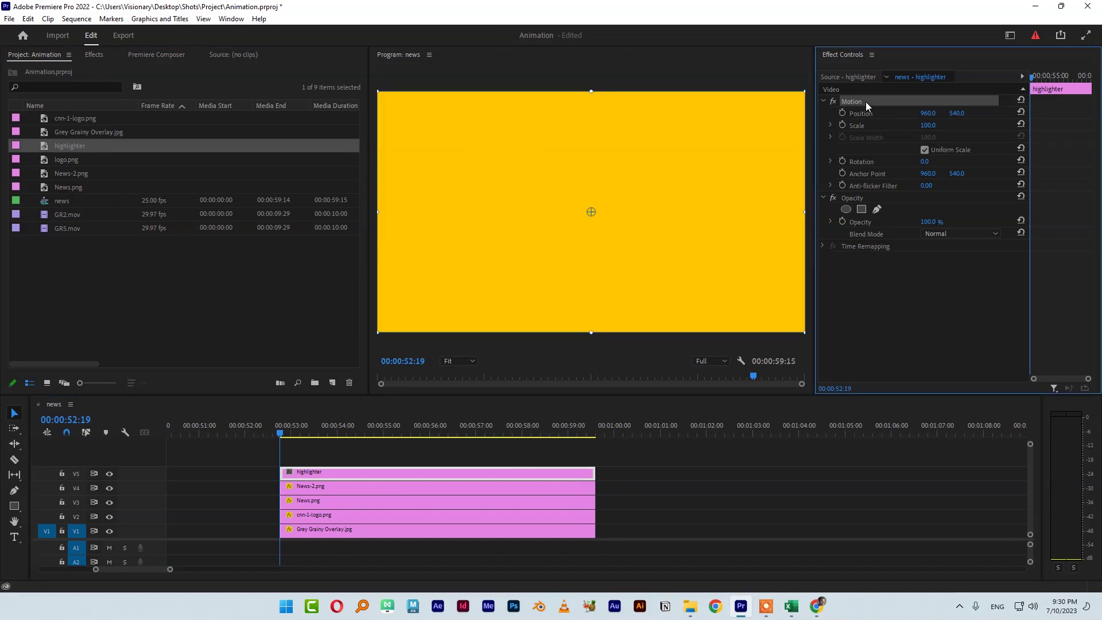
click(743, 139)
mouse_move(743, 140)
mouse_down()
mouse_move(666, 202)
mouse_move(532, 254)
mouse_up()
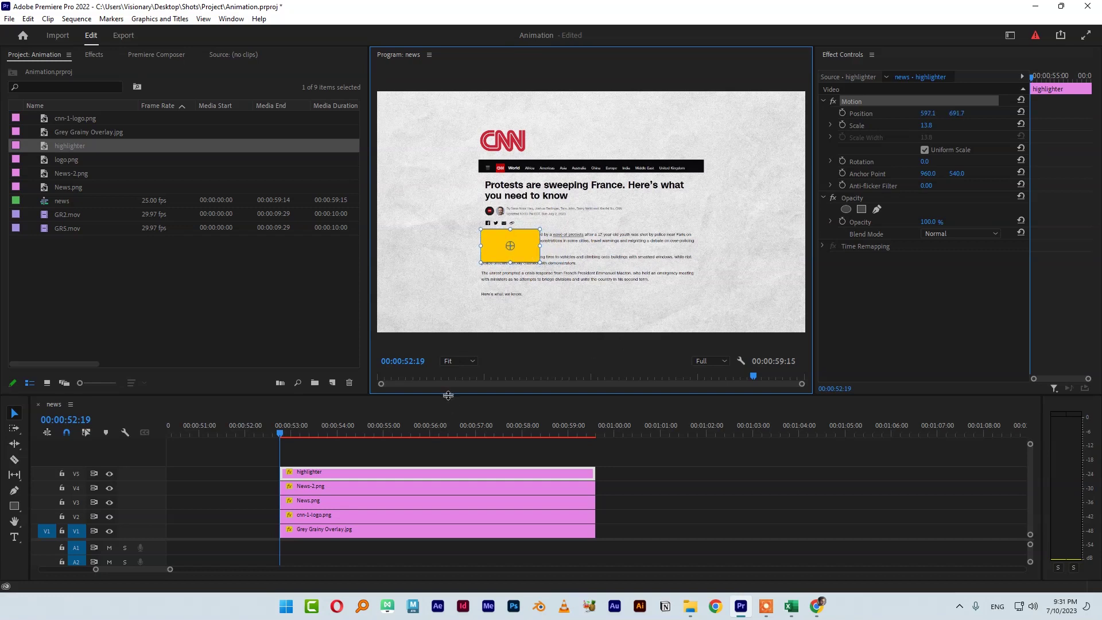
Reduce the highlighter to scale 10.1, disable Uniform Scale, and flatten it to a scale height of about 4.9.
drag(448, 399, 448, 415)
click(460, 380)
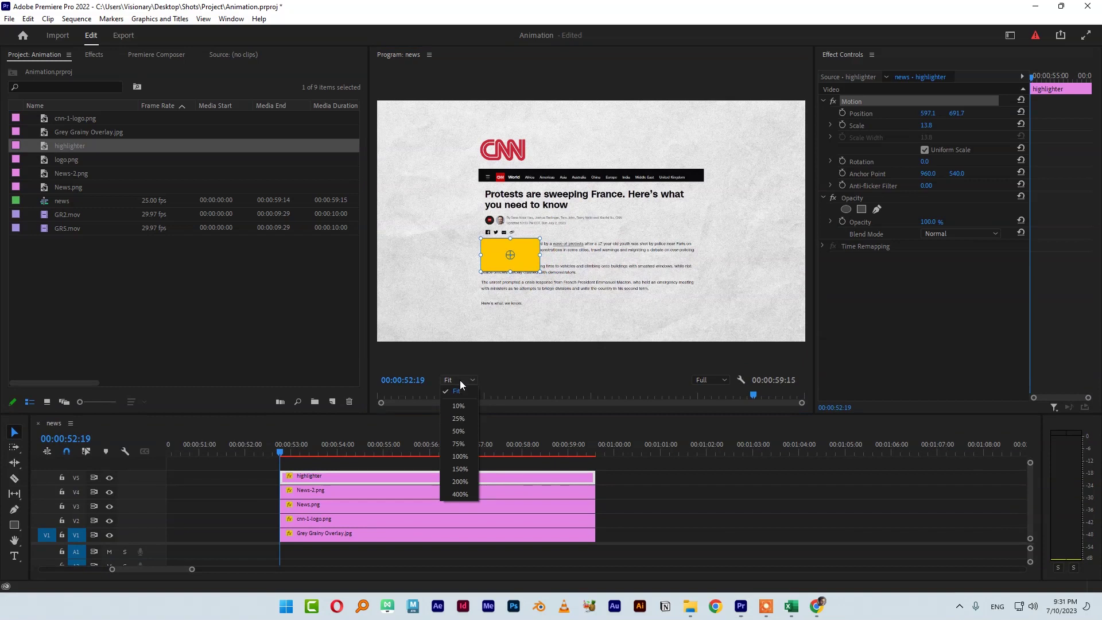
click(464, 457)
mouse_move(546, 369)
mouse_down()
mouse_move(484, 373)
mouse_move(524, 341)
mouse_up()
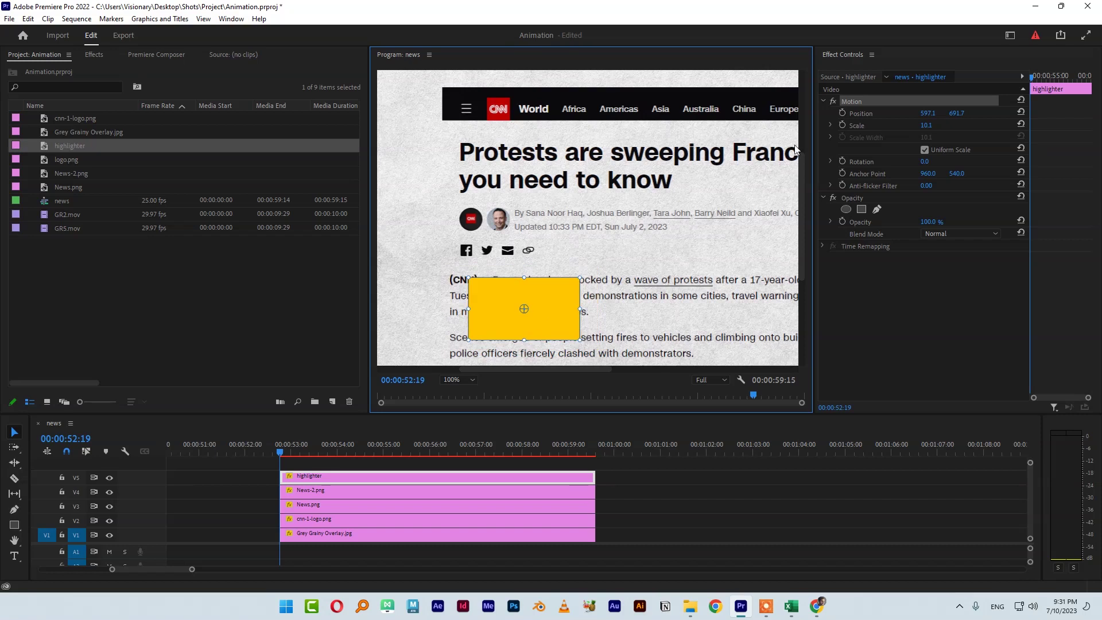
click(924, 151)
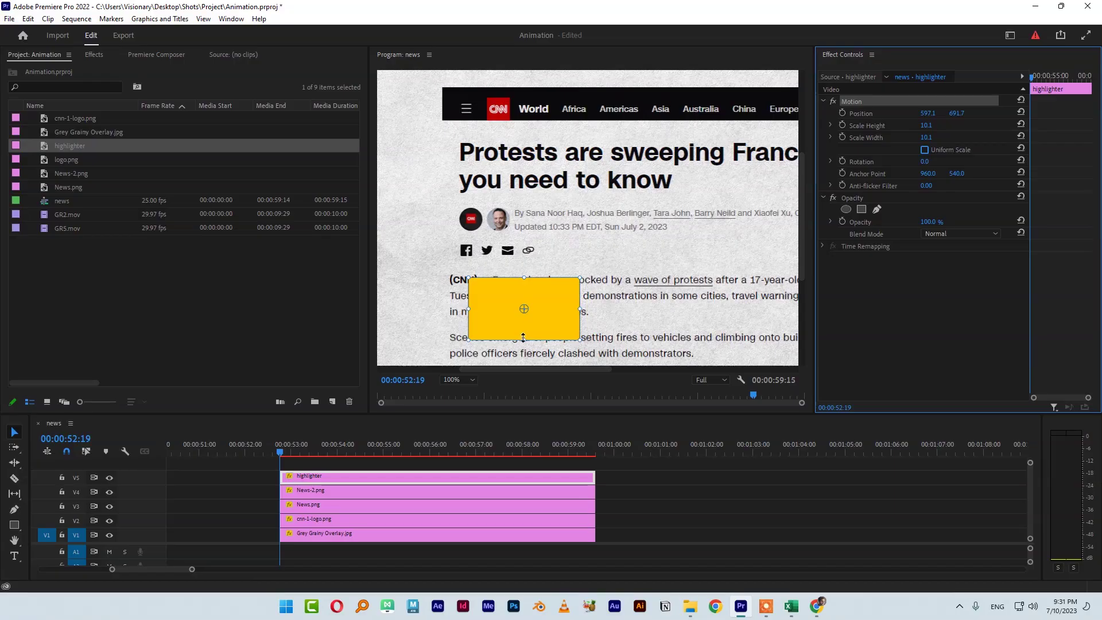
mouse_move(524, 340)
mouse_down()
mouse_move(524, 314)
mouse_move(522, 324)
mouse_up()
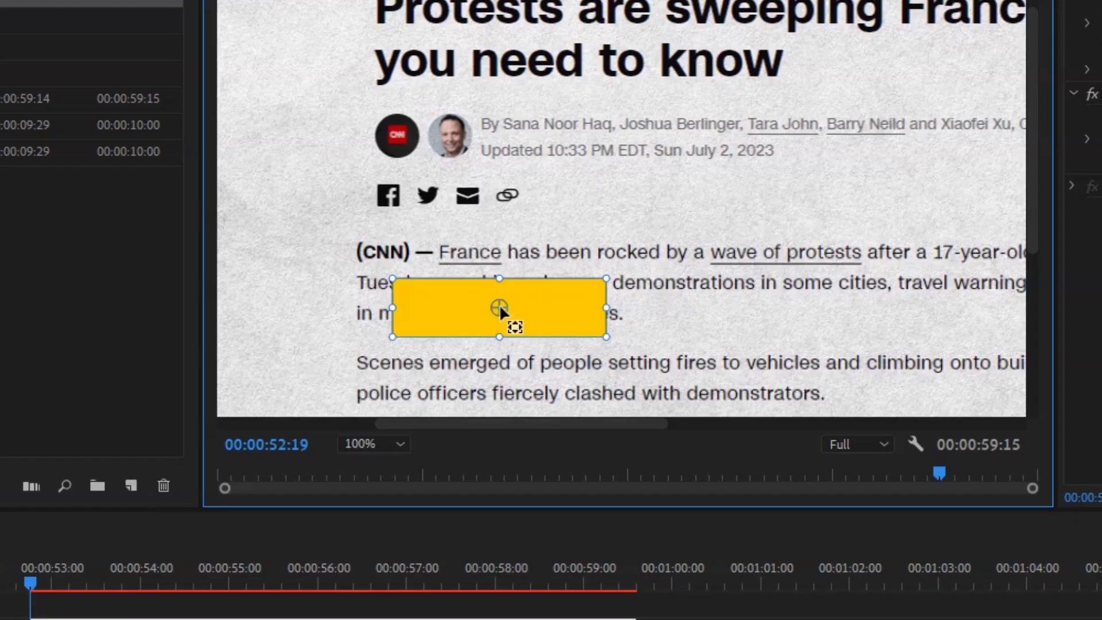
Move the highlighter's anchor point to the middle of its left edge, at about 9.0, 545.8.
drag(501, 309, 393, 291)
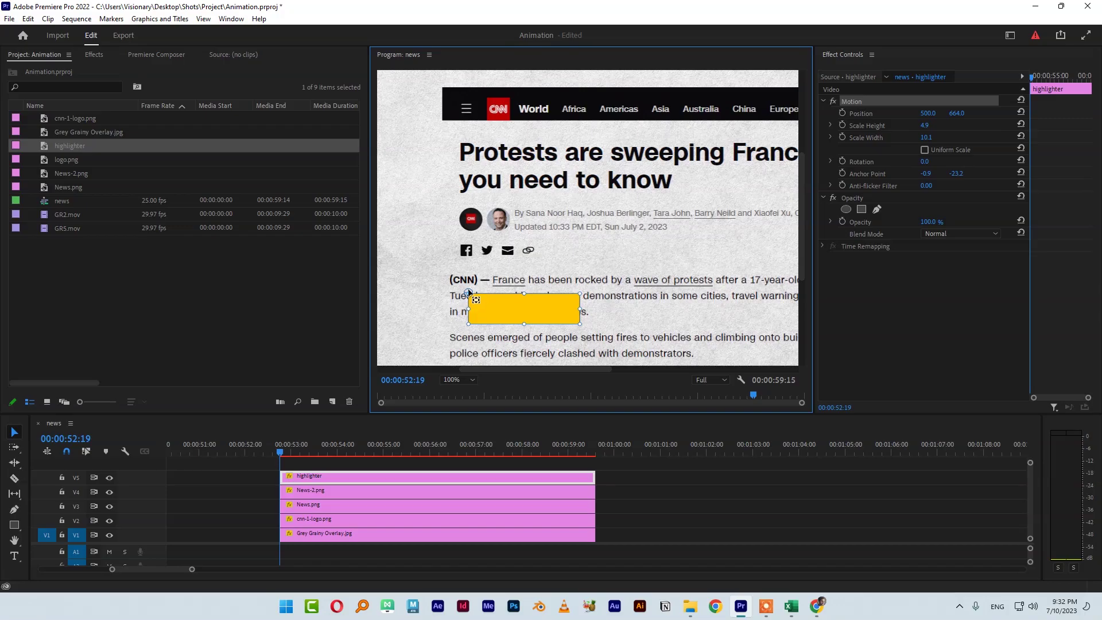
drag(390, 278, 383, 275)
drag(468, 296, 469, 311)
Fit the highlighter over the first paragraph's opening line at position 465, 640, with scale height 2.5 and scale width 49.8.
click(915, 104)
mouse_move(546, 311)
mouse_down()
mouse_move(512, 291)
mouse_move(521, 288)
mouse_move(501, 292)
mouse_move(521, 280)
mouse_move(765, 279)
mouse_up()
scroll(511, 344, right, 2)
drag(600, 371, 677, 372)
drag(550, 280, 709, 280)
drag(654, 369, 542, 370)
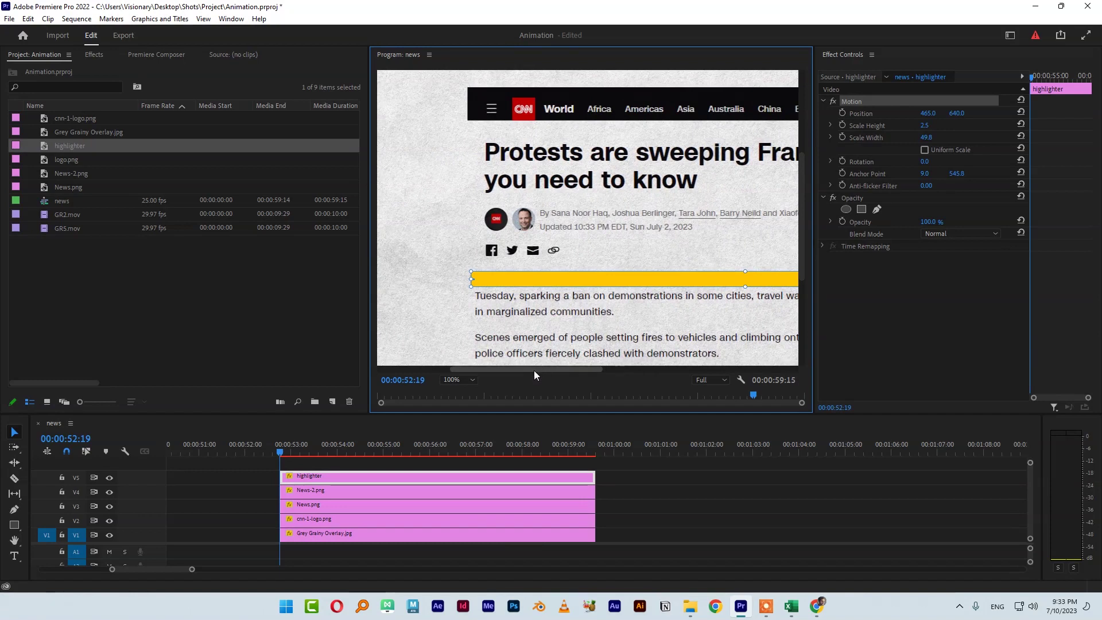
scroll(534, 370, right, 2)
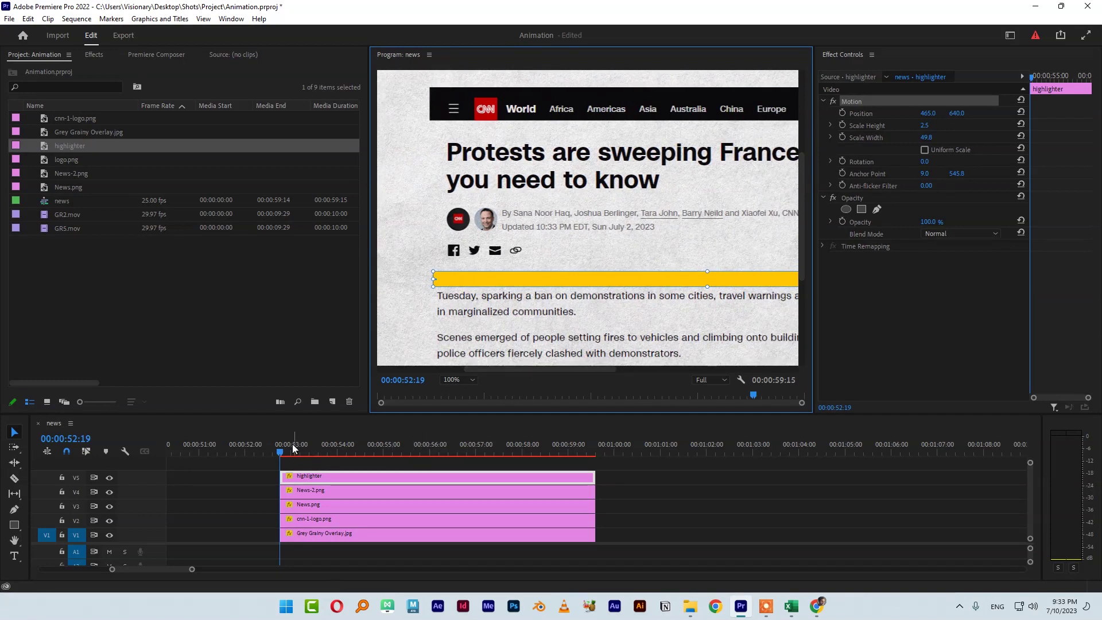
Set the highlighter clip's blend mode to Multiply and save the project.
drag(282, 452, 356, 453)
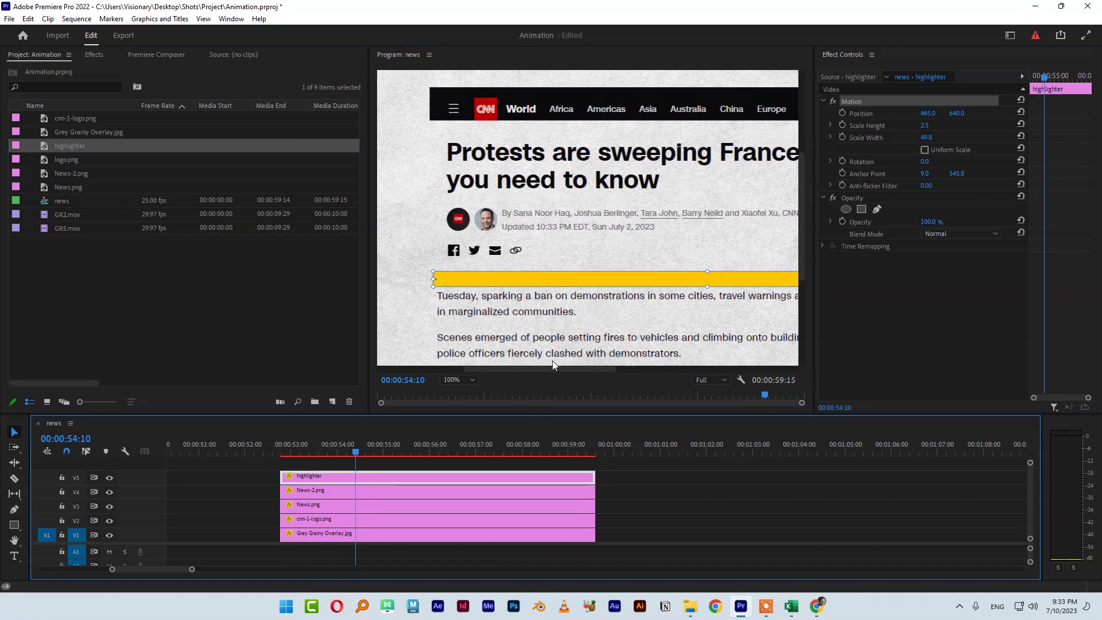
drag(321, 447, 324, 450)
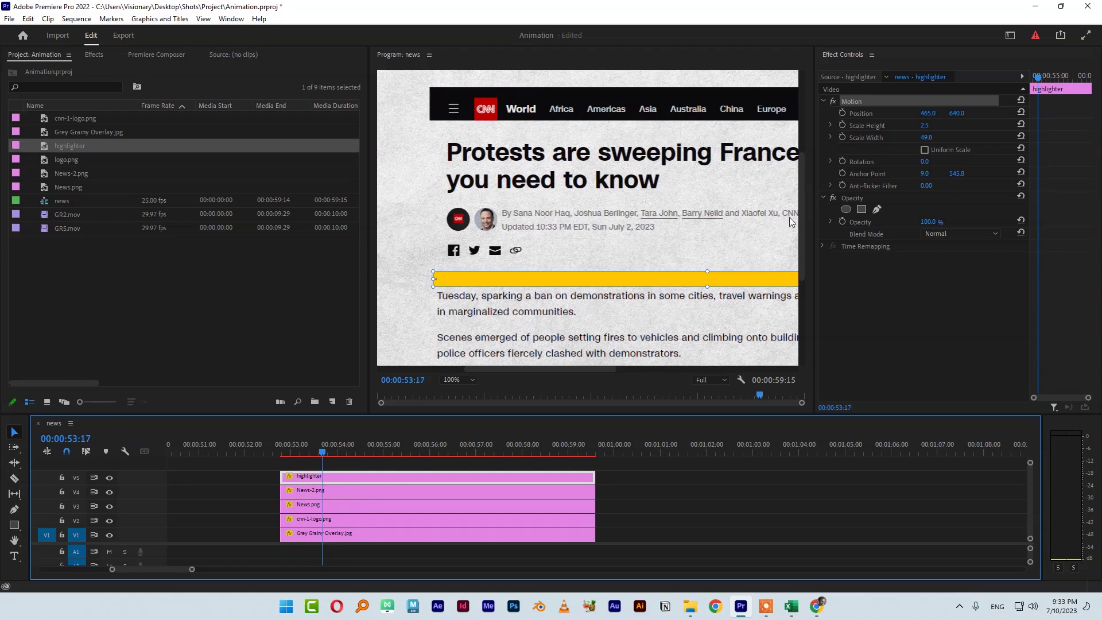
click(960, 233)
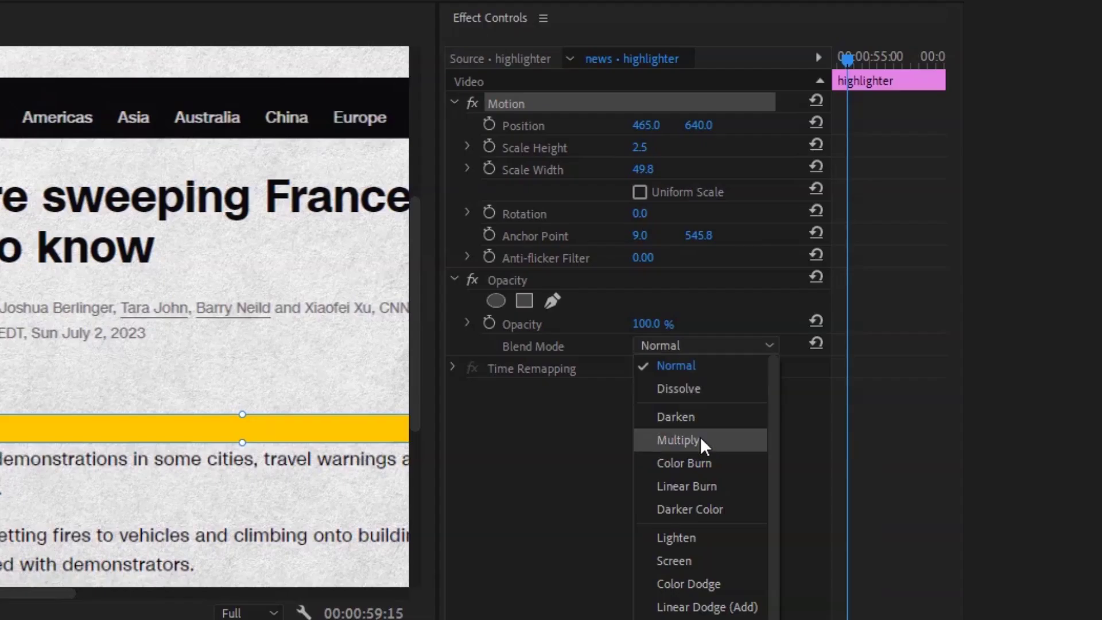
click(679, 440)
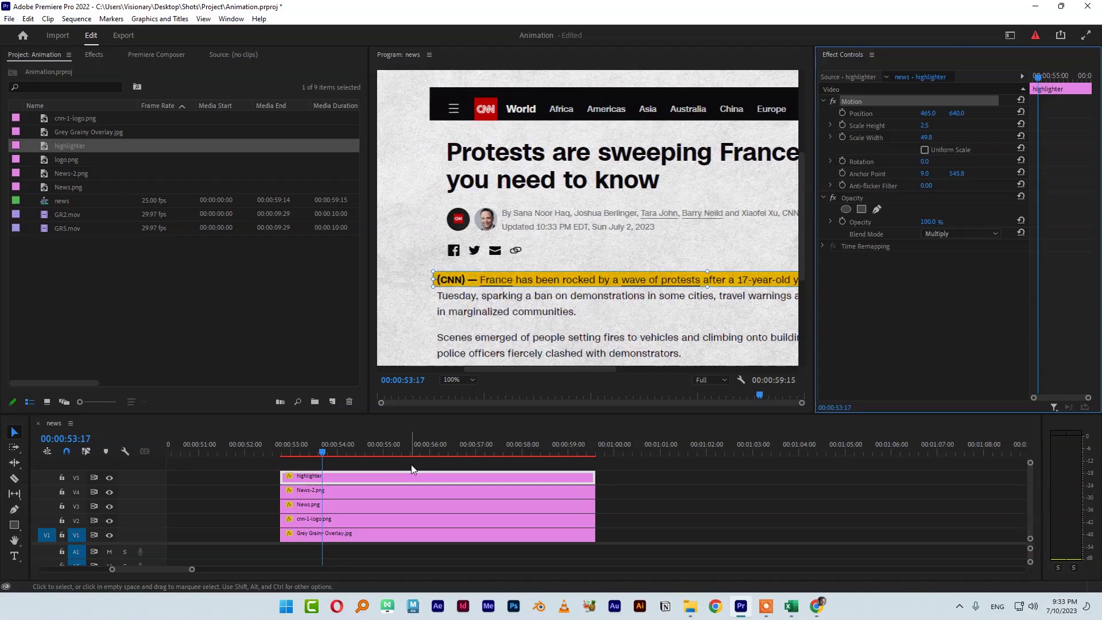
click(414, 462)
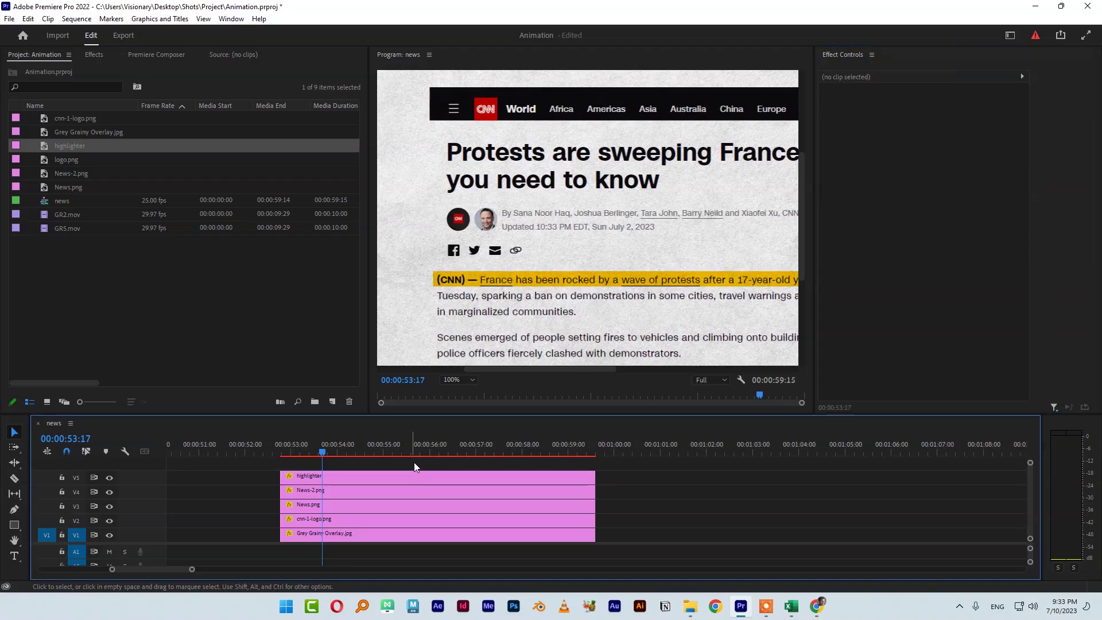
key(ctrl+s)
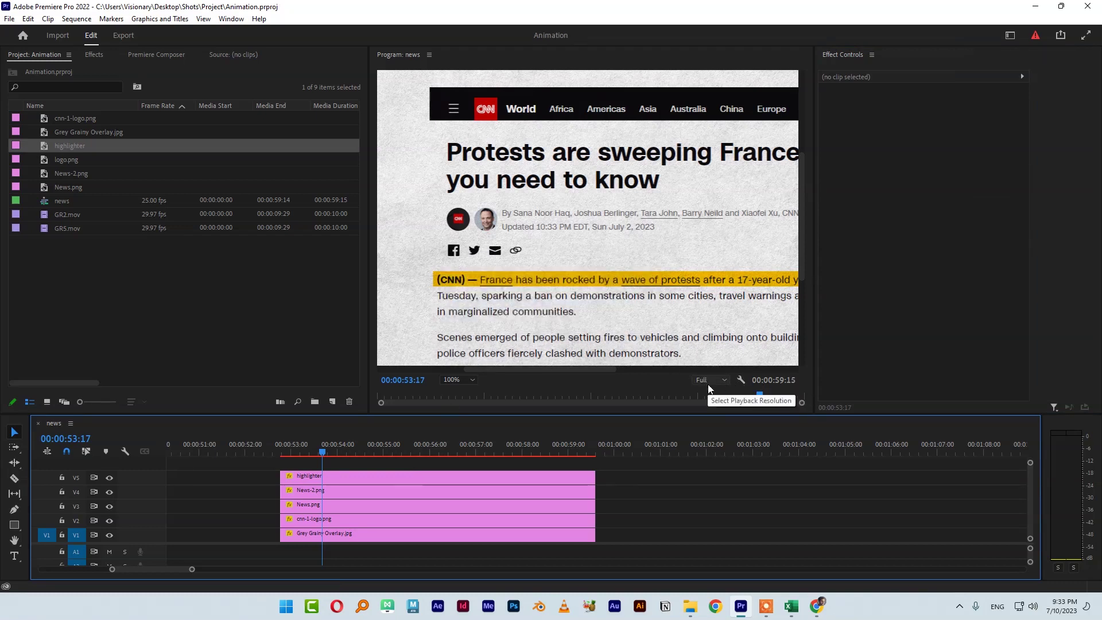
Fit the whole frame in the preview and nest all five clips into a sequence named animation.
click(465, 382)
click(456, 402)
key(backslash)
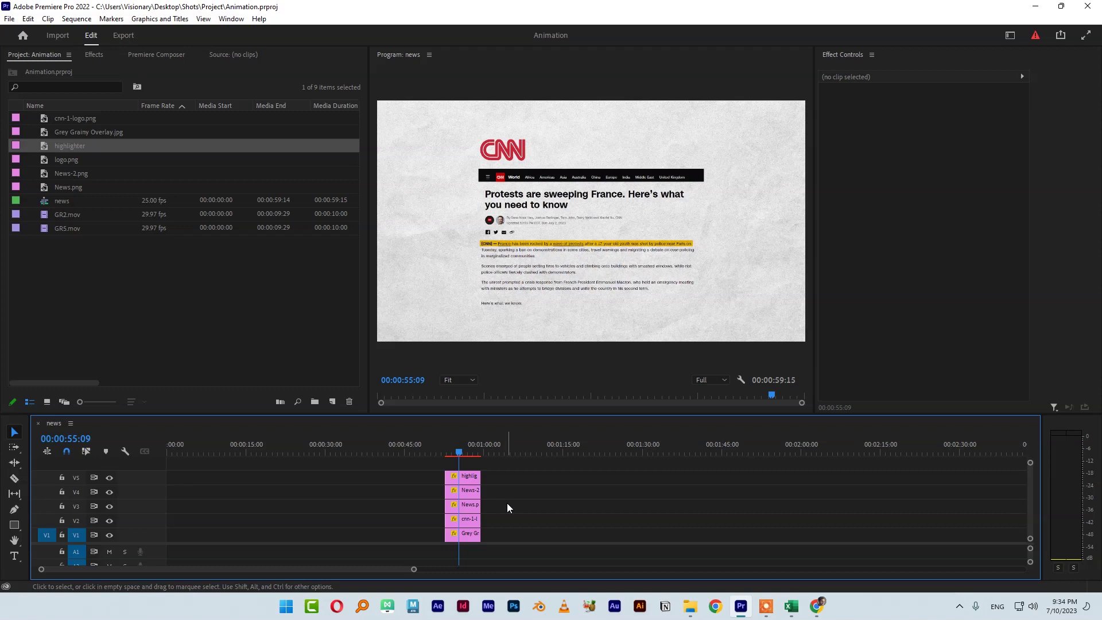
drag(507, 467, 453, 553)
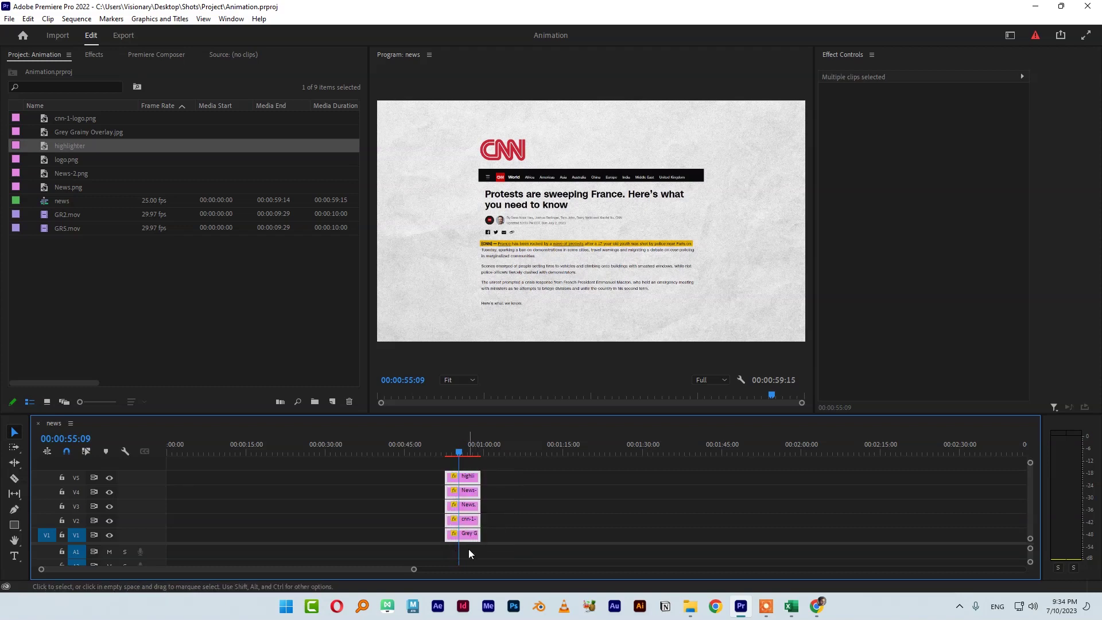
right_click(469, 533)
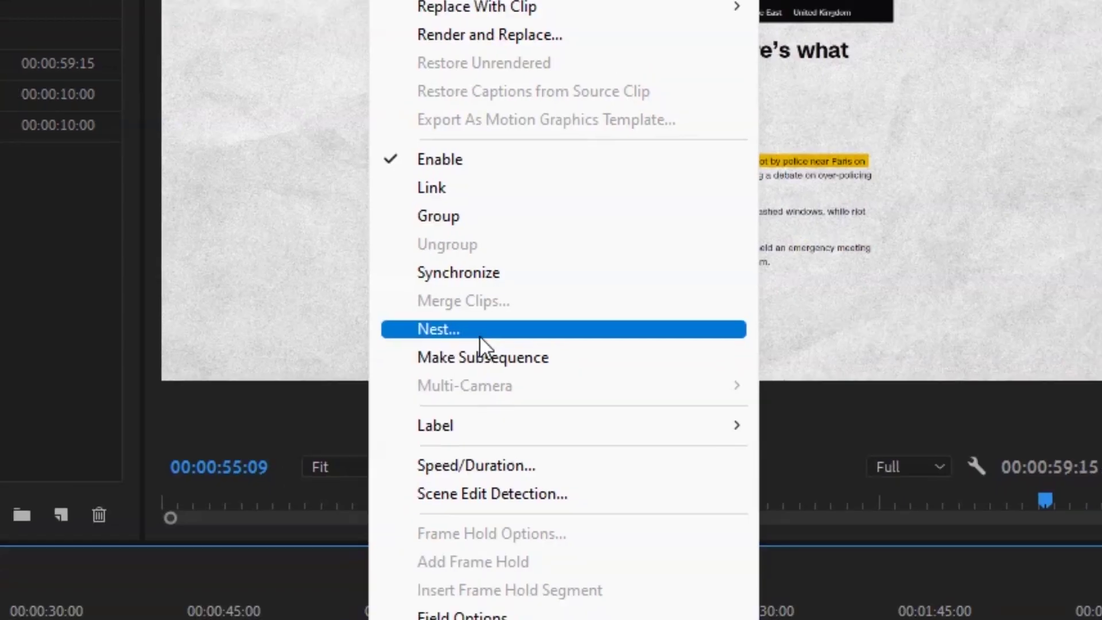
click(480, 335)
text(animation)
key(Return)
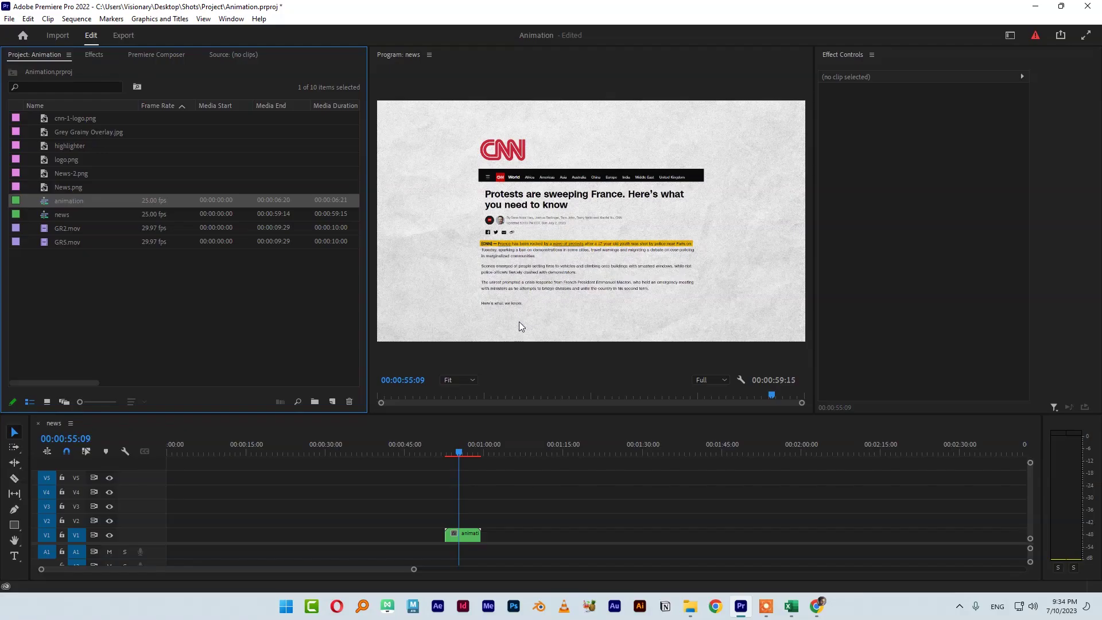
Find the Basic 3D effect and apply it to the nested animation clip.
drag(414, 569, 272, 567)
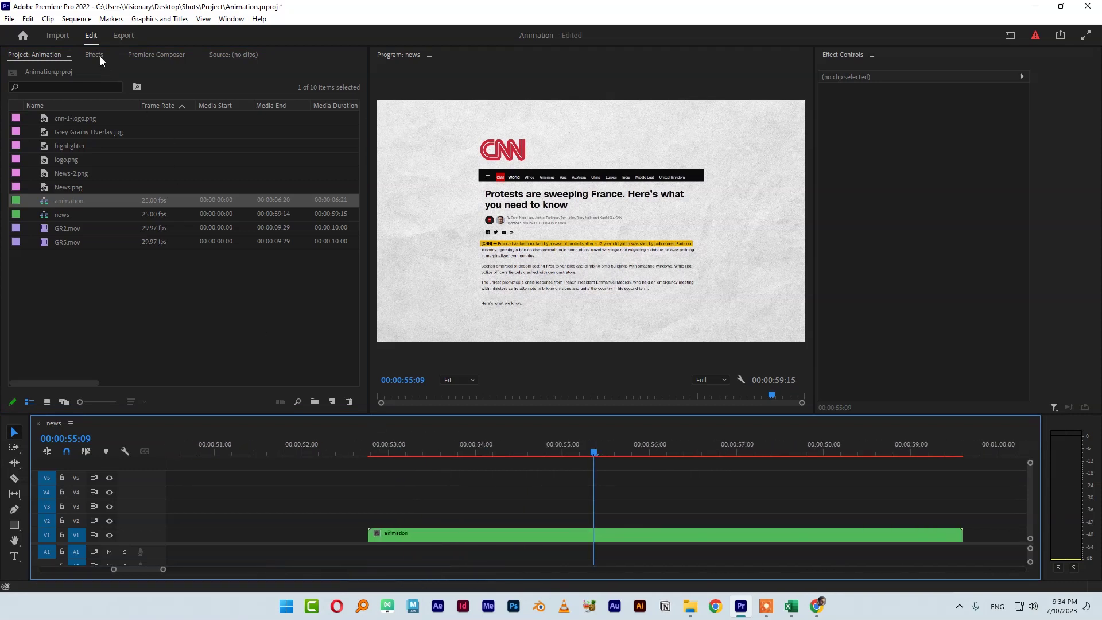
click(98, 55)
click(88, 69)
text(basic)
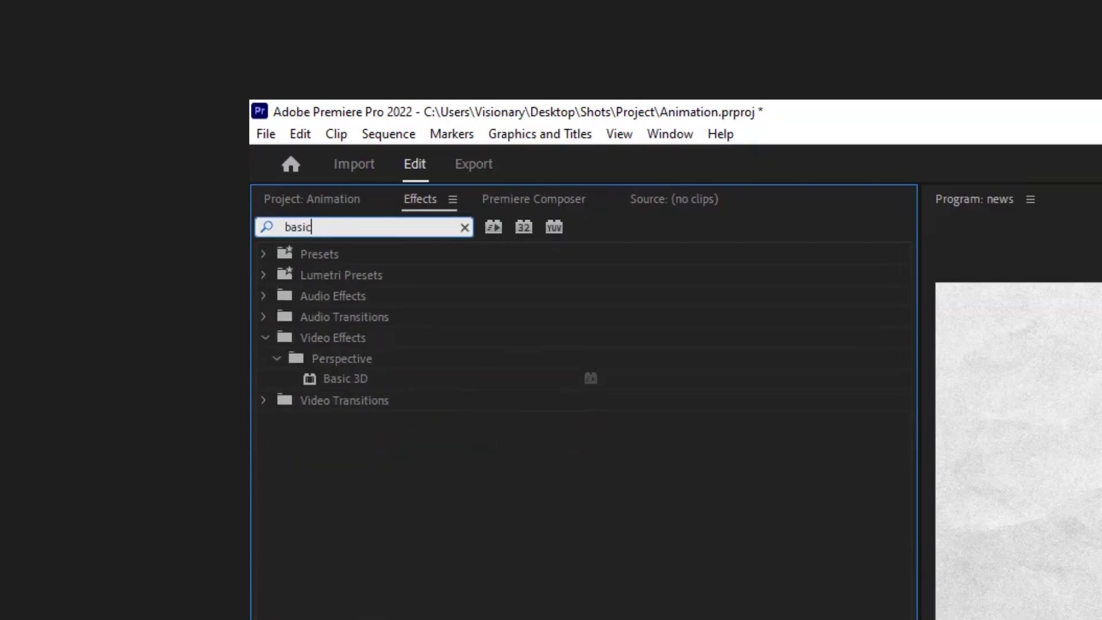
drag(341, 378, 408, 533)
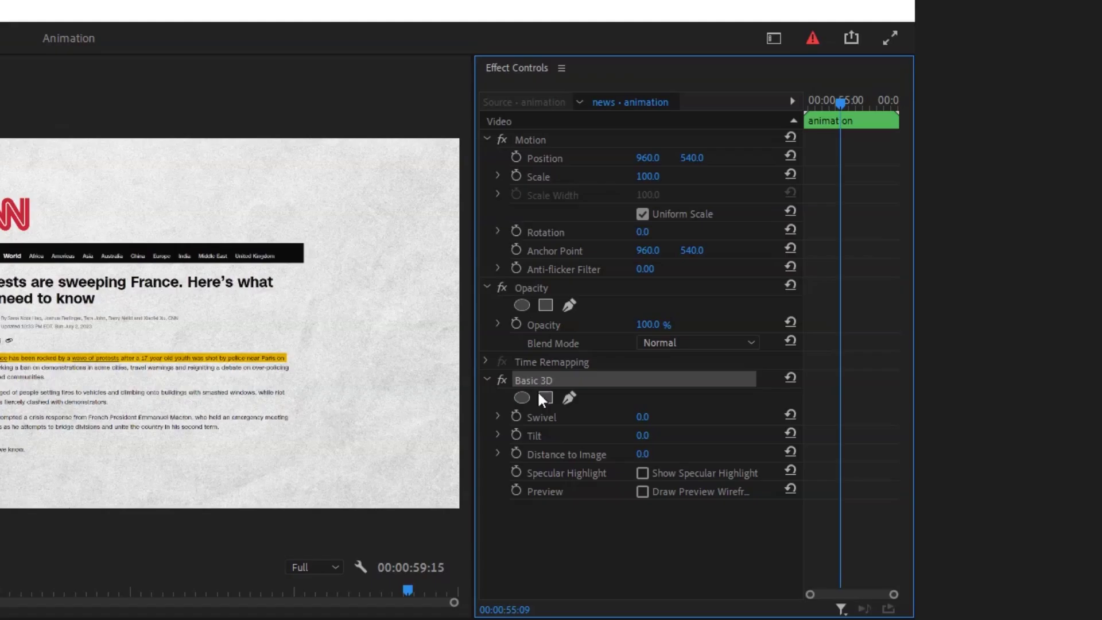
Set the nested clip's Basic 3D Swivel to -14, Tilt to -4 and Distance to Image to -33, and shift its horizontal position to 1012.
click(543, 421)
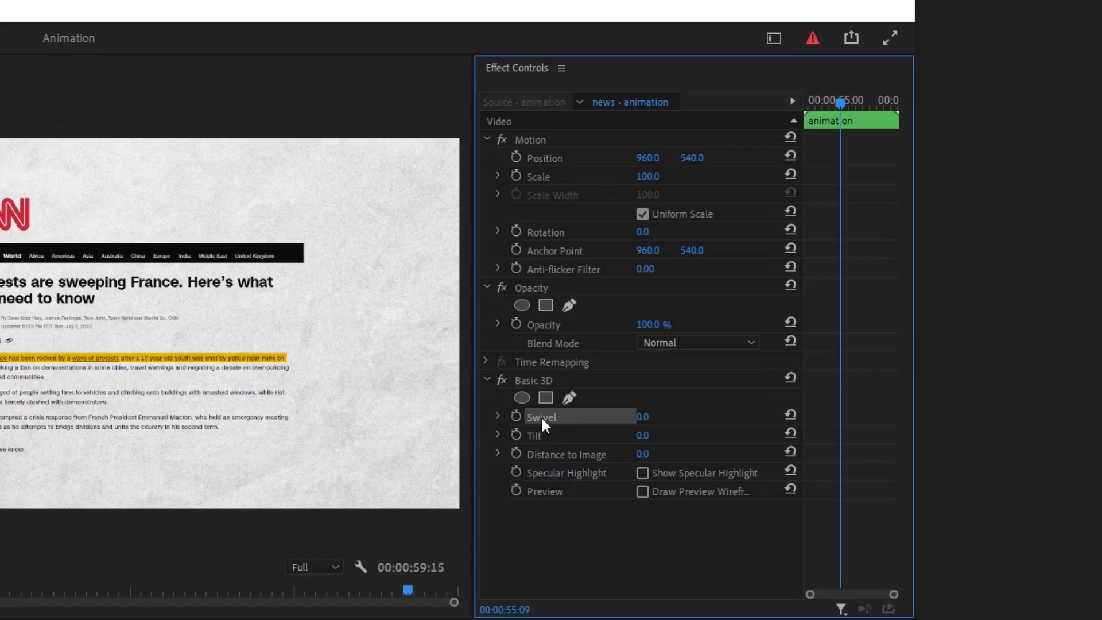
click(533, 436)
mouse_move(642, 417)
mouse_down()
mouse_move(667, 416)
mouse_move(638, 416)
mouse_up()
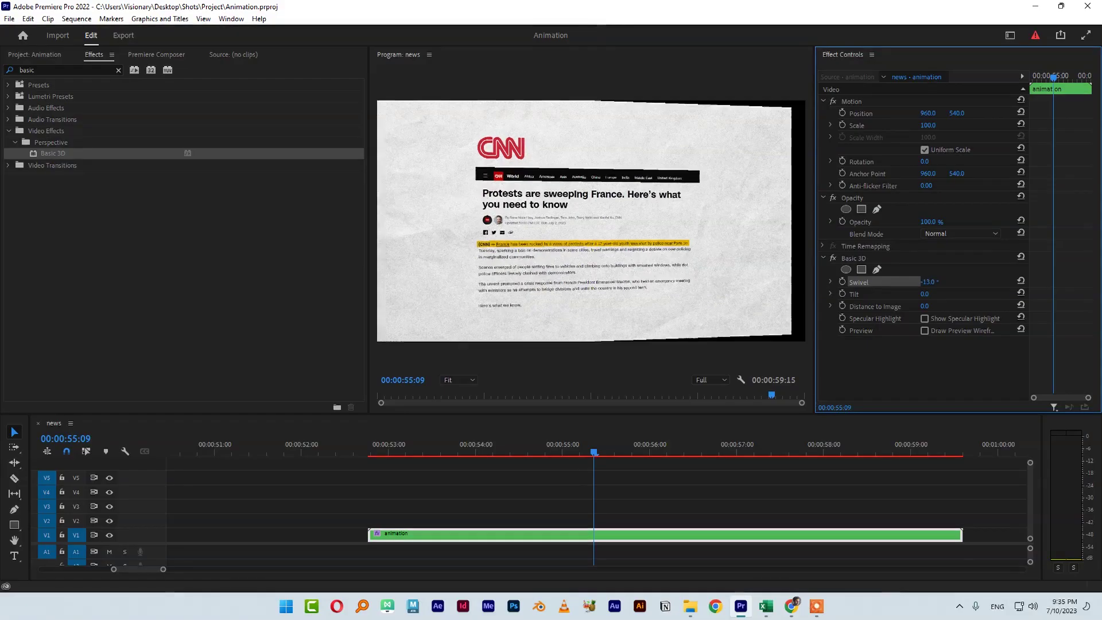
mouse_move(925, 294)
mouse_down()
mouse_move(912, 295)
mouse_move(934, 283)
mouse_up()
drag(918, 437, 900, 477)
drag(849, 446, 842, 445)
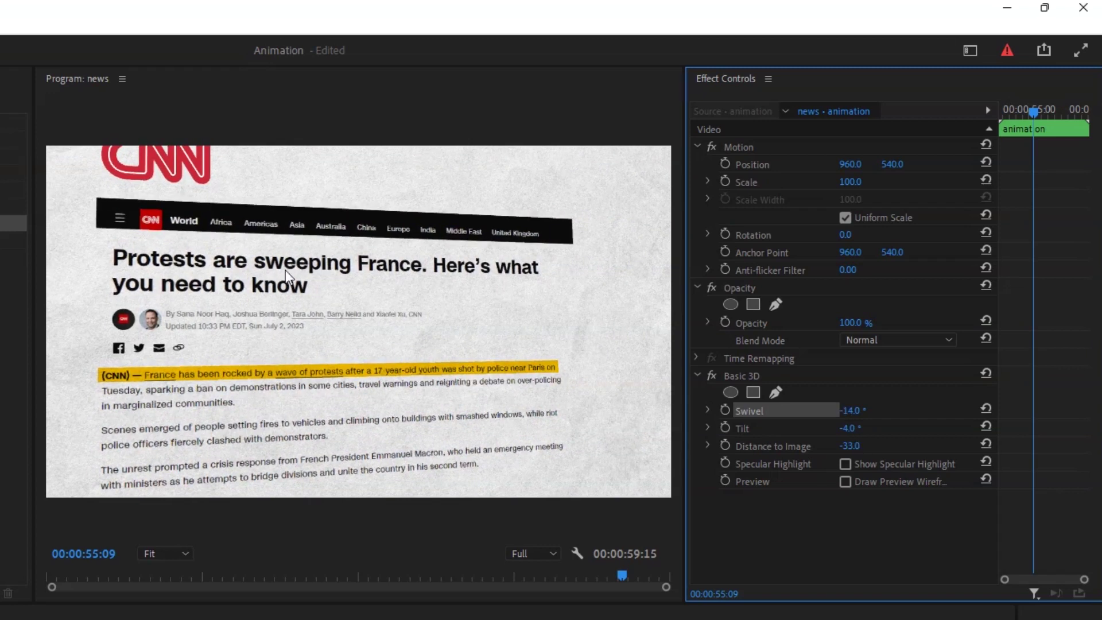
drag(861, 165, 878, 166)
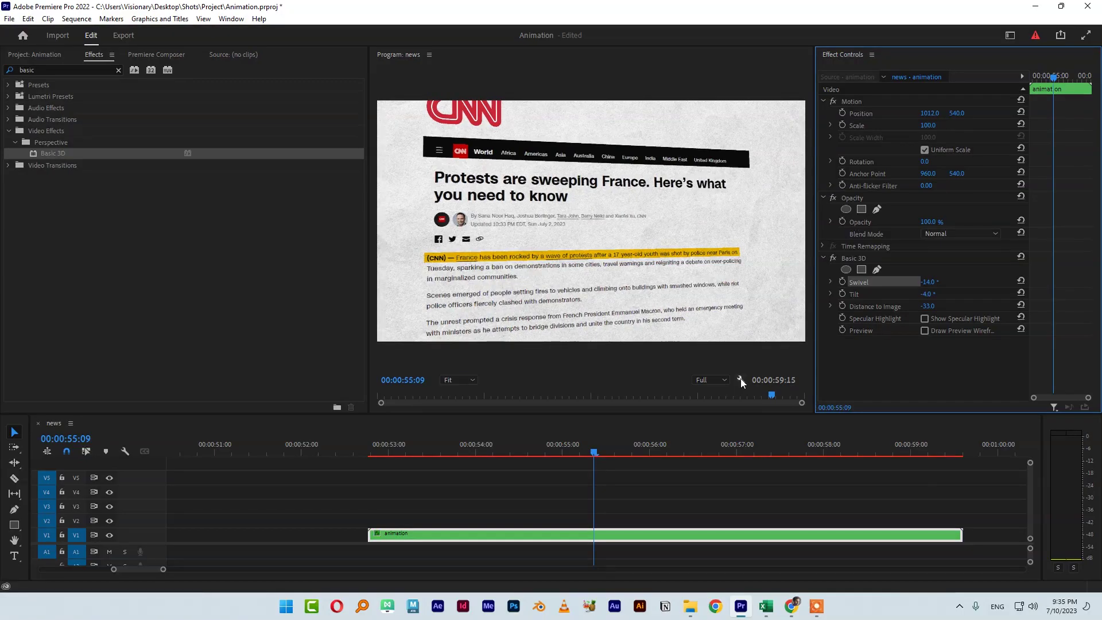
Turn on the safe margins in the program preview and shift the nested clip's horizontal position to 1040.
click(739, 379)
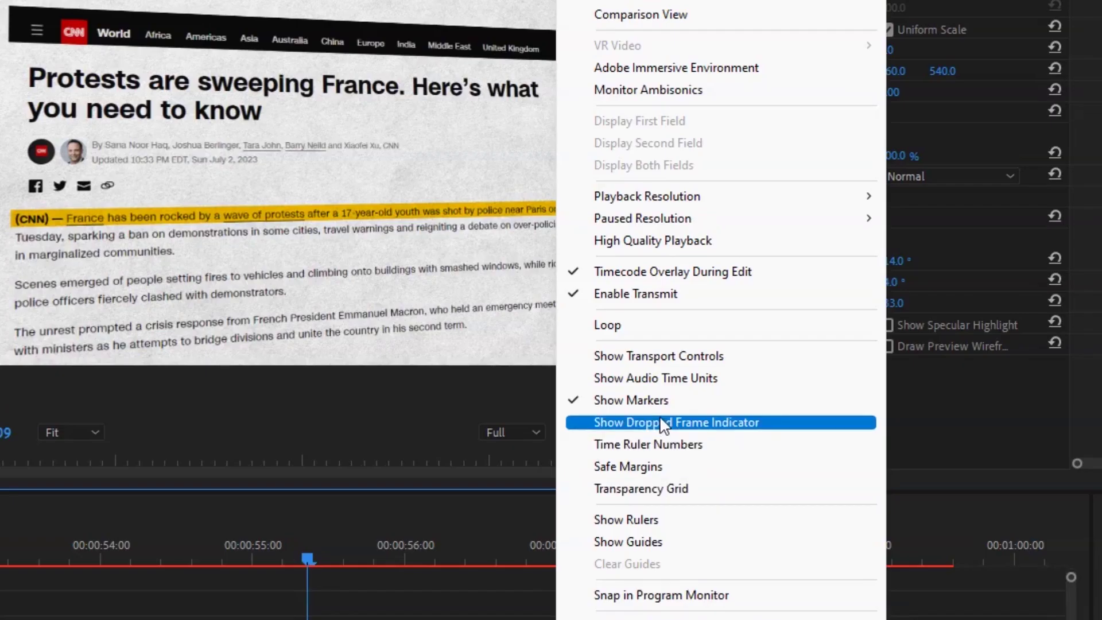
click(668, 474)
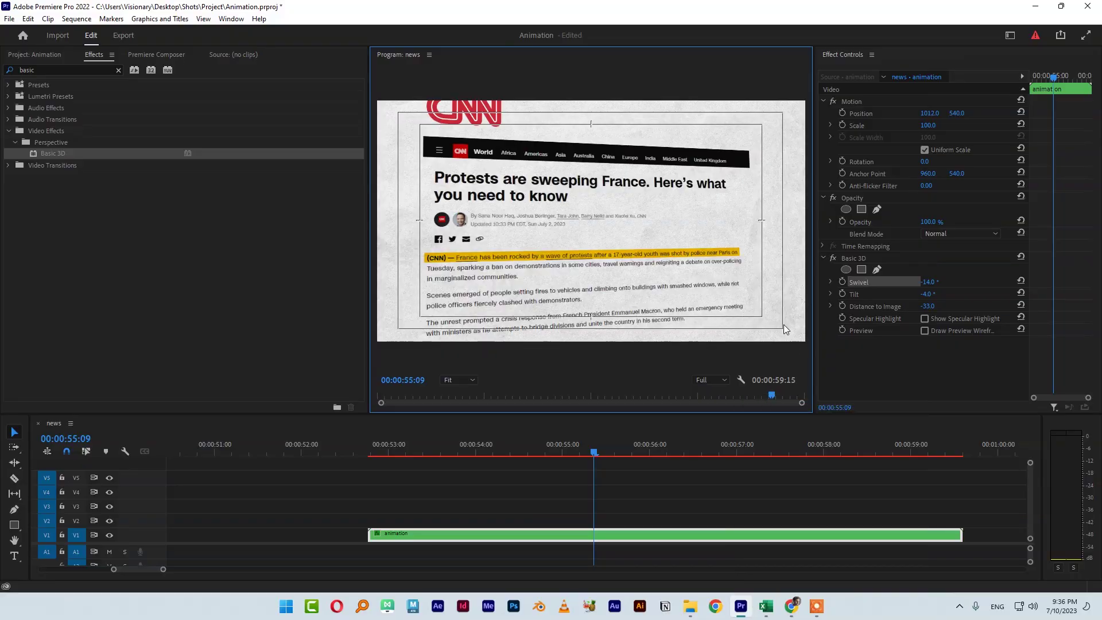
drag(929, 114, 945, 114)
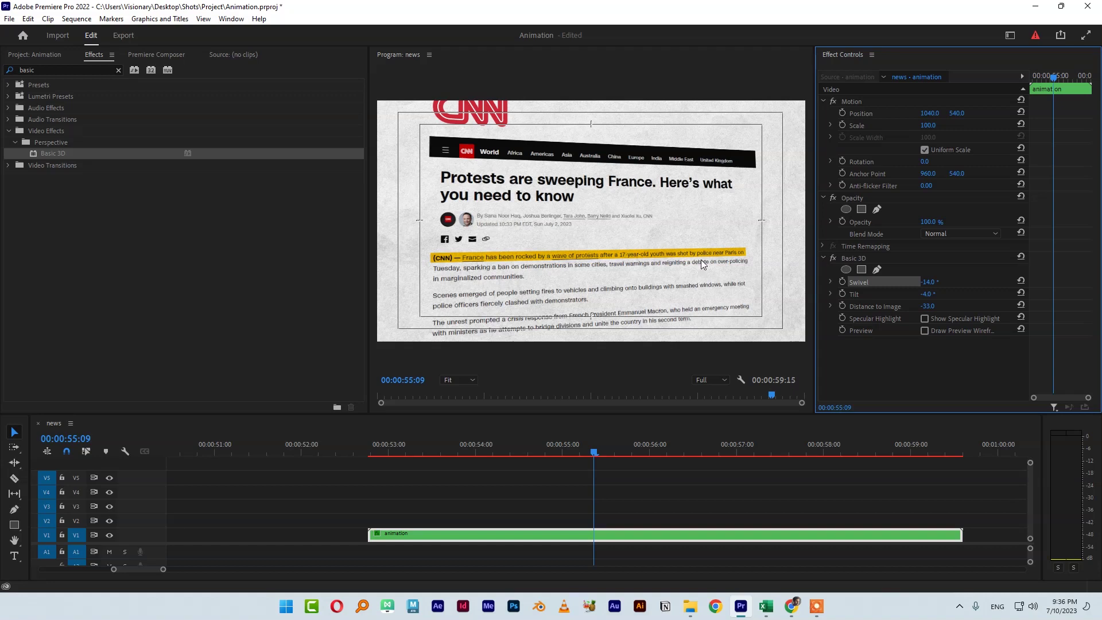
Set the nested clip's Basic 3D Swivel and Tilt to 0 and its horizontal position to 1010.
click(928, 281)
text(0)
key(Tab)
text(0)
key(Return)
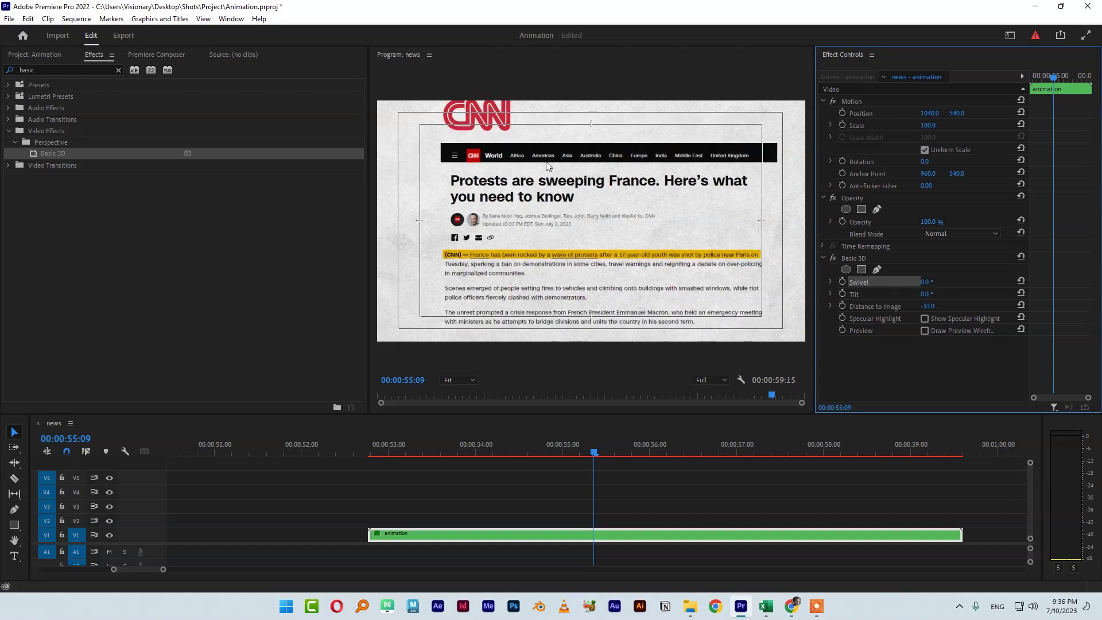
drag(925, 115, 907, 115)
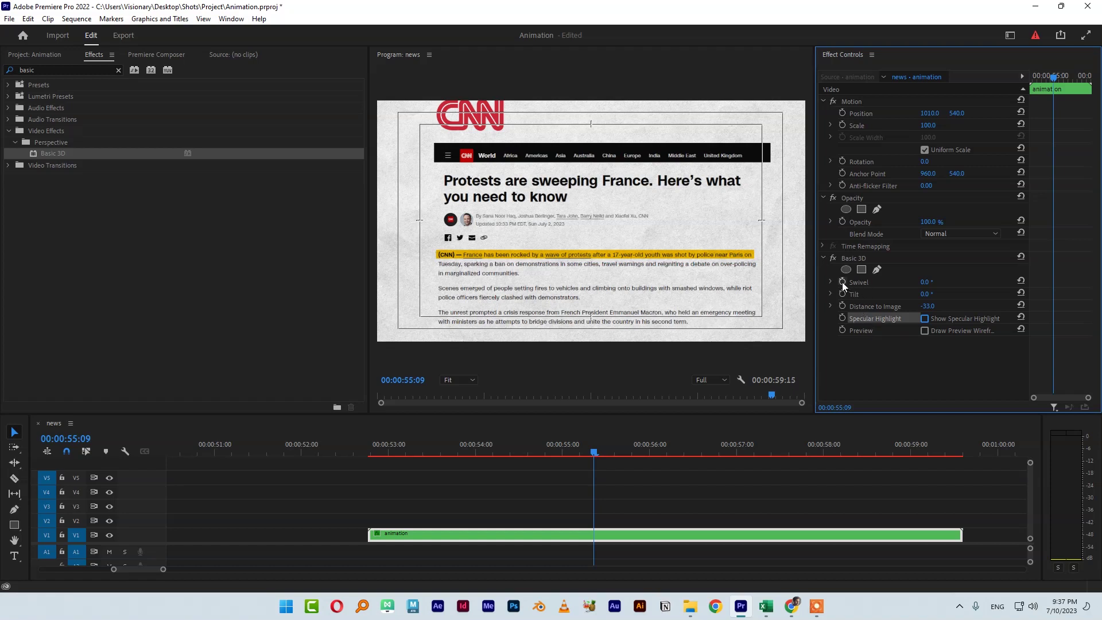
At the end of the nested clip, 00:00:59:14, set Basic 3D Swivel to -28, Tilt to -36 and Distance to Image to -40.
click(367, 452)
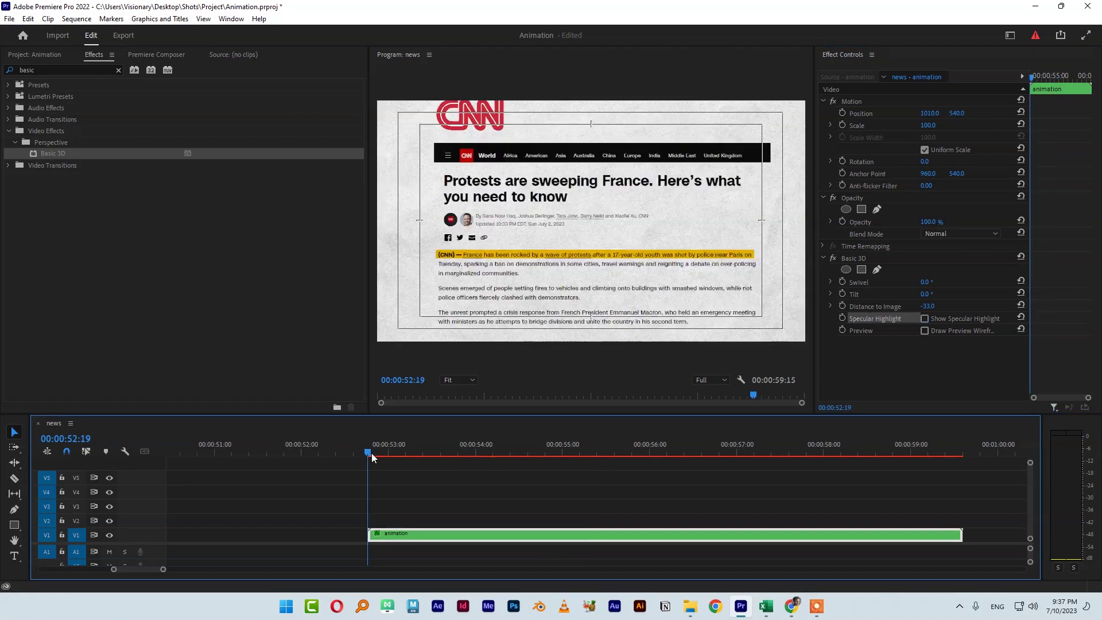
drag(371, 453, 963, 457)
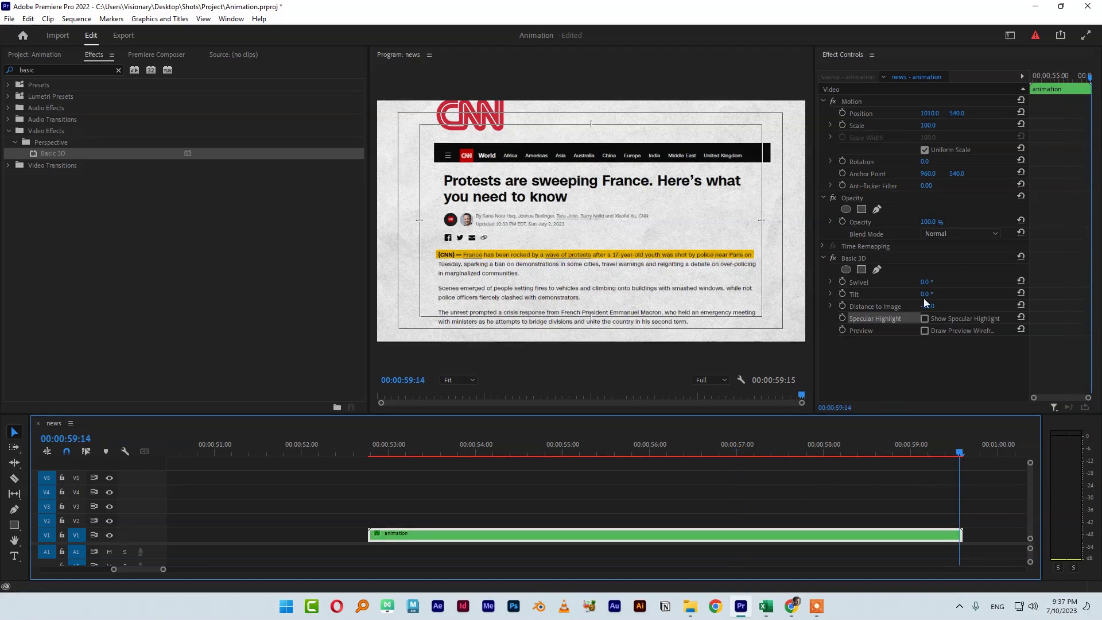
click(926, 282)
mouse_move(926, 282)
mouse_down()
mouse_move(938, 282)
mouse_move(910, 283)
mouse_up()
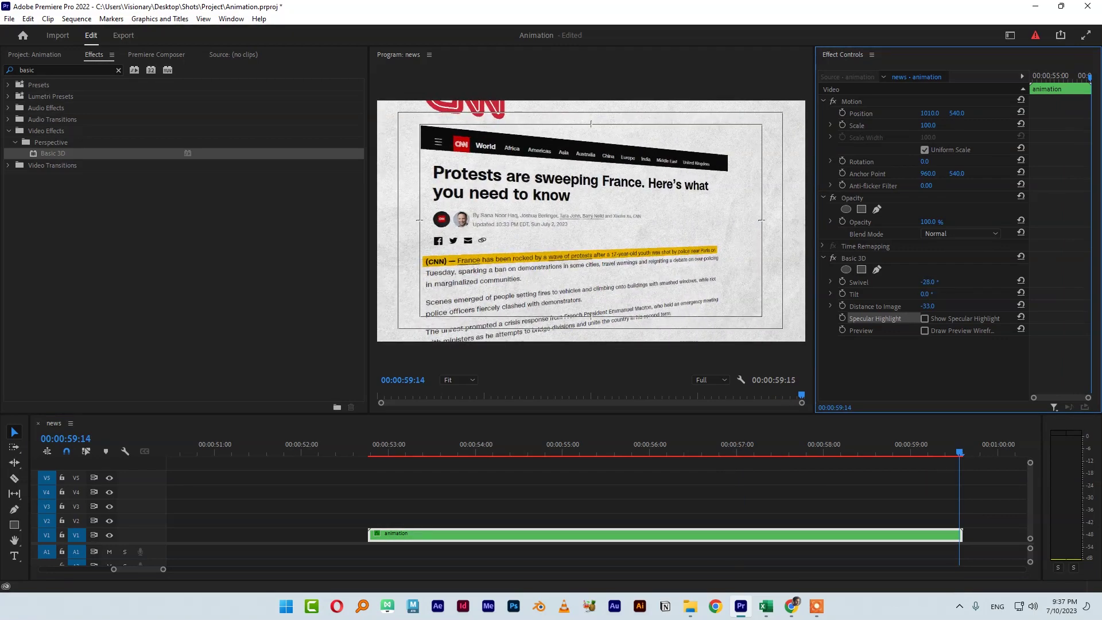
drag(925, 294, 904, 293)
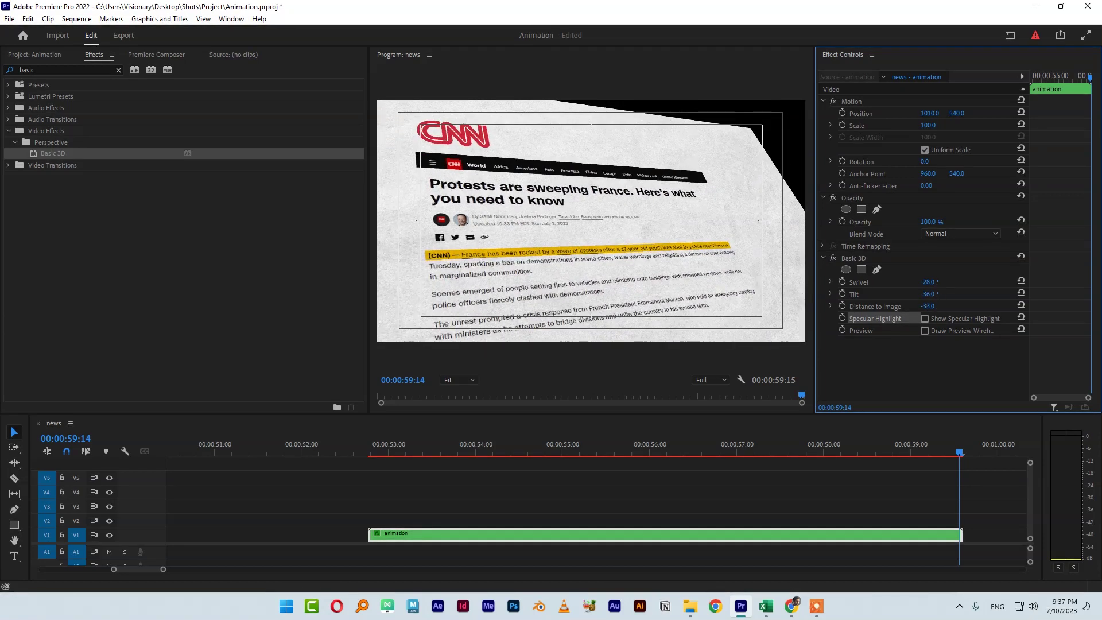
mouse_move(927, 306)
mouse_down()
mouse_move(847, 305)
mouse_move(923, 305)
mouse_up()
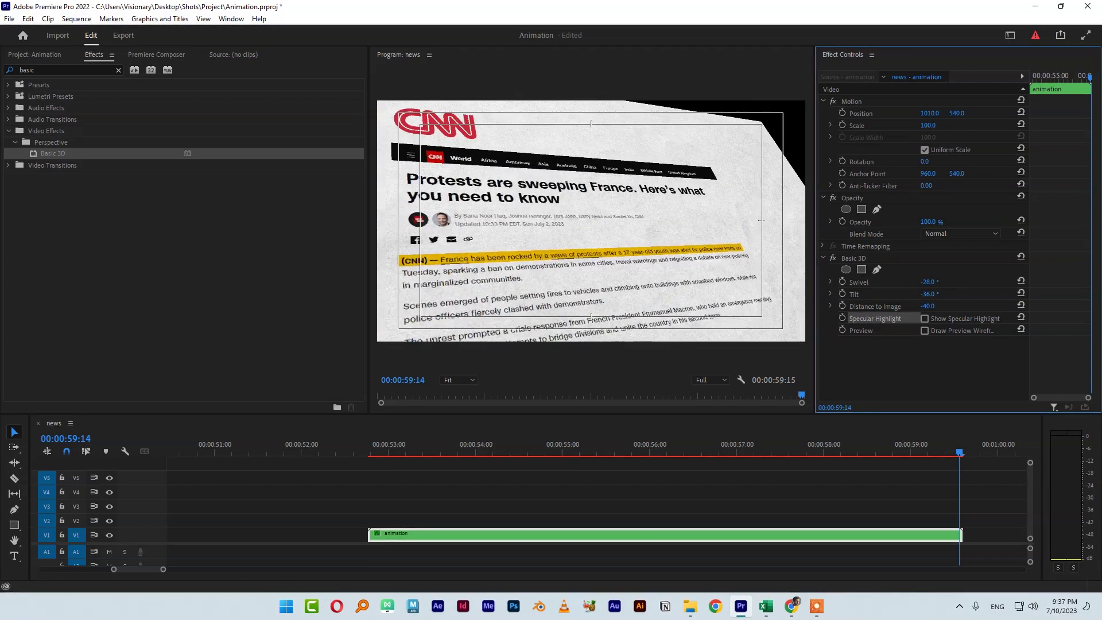
Reposition the tilted article in the frame by setting the nested clip's Position to 1145, 363.
mouse_move(930, 113)
mouse_down()
mouse_move(1007, 113)
mouse_move(943, 113)
mouse_move(927, 125)
mouse_up()
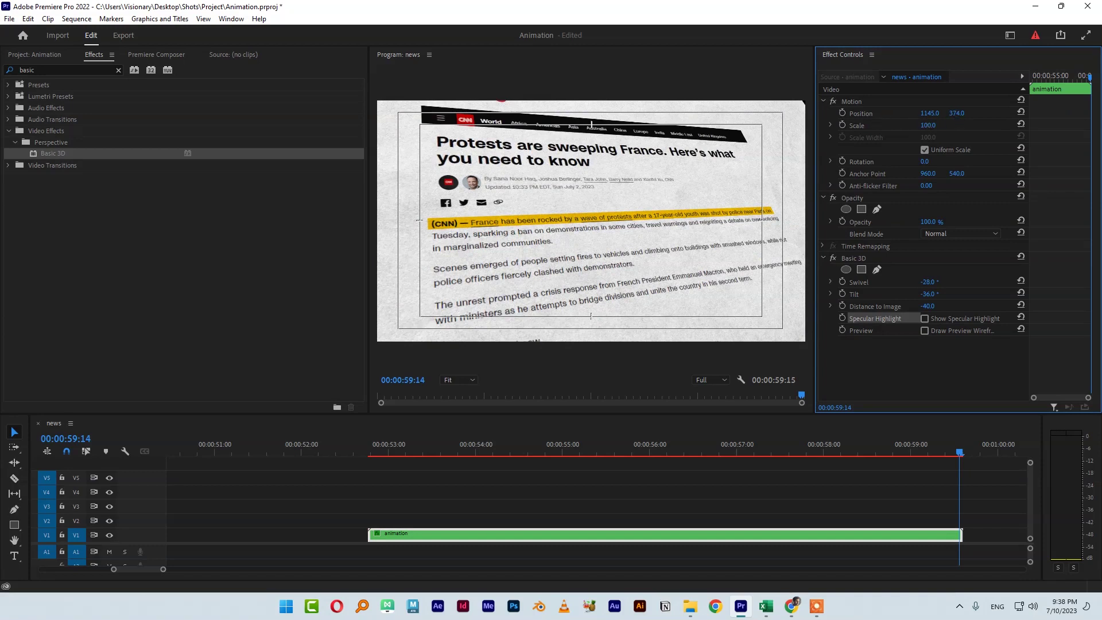
click(957, 113)
click(982, 142)
drag(962, 114, 956, 113)
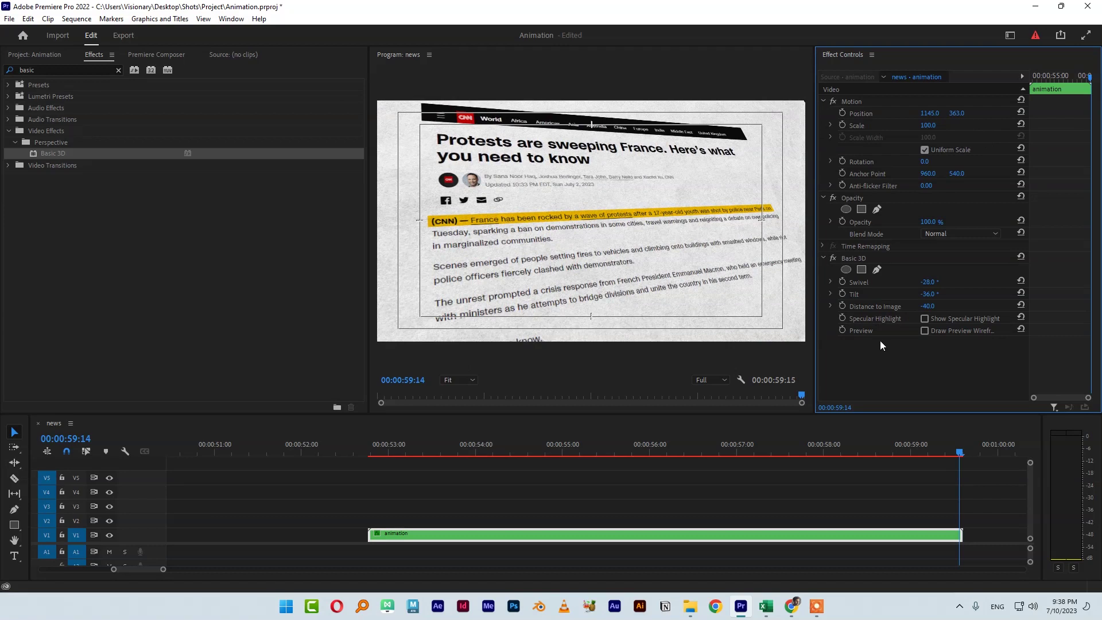
Start keyframing the nested clip's Position, Swivel, Tilt and Distance to Image at 00:00:59:14.
click(842, 113)
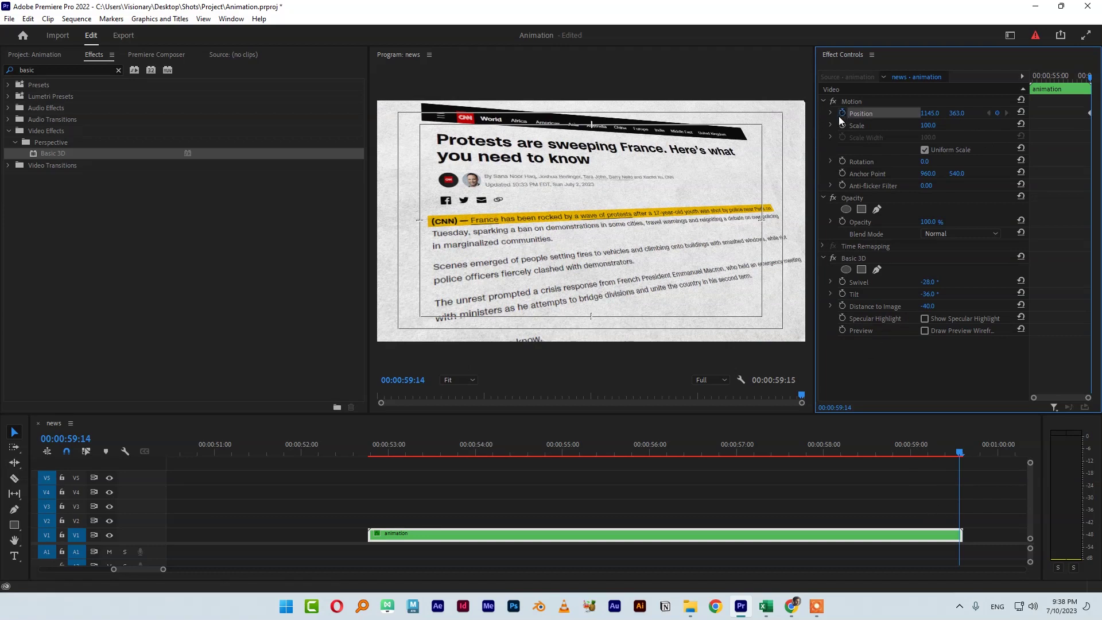
click(840, 281)
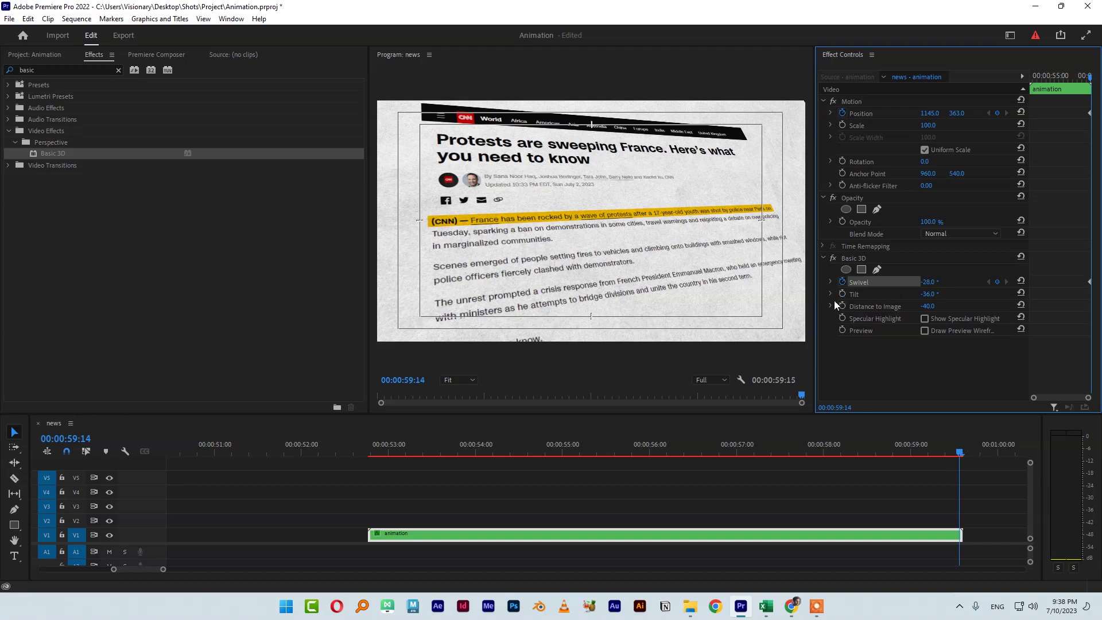
click(842, 293)
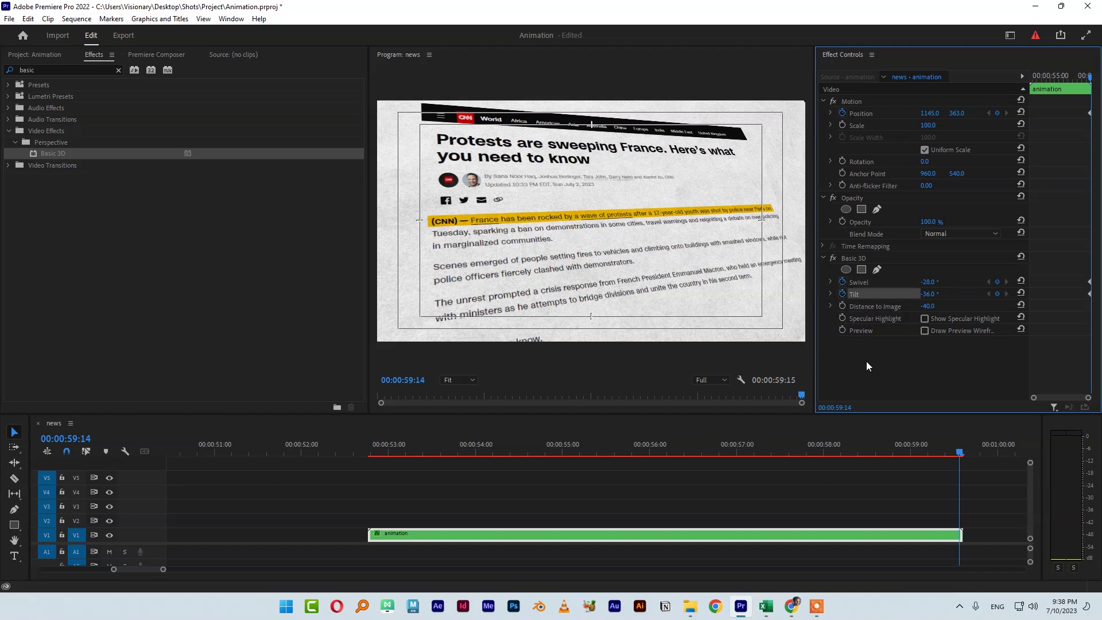
click(843, 306)
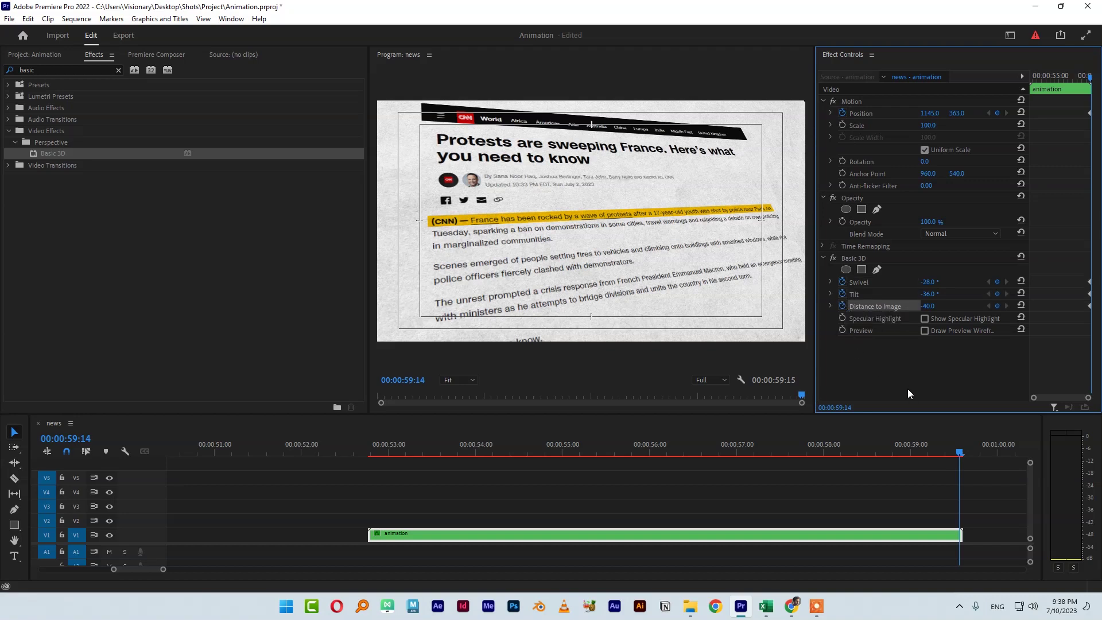
At the clip's start, 00:00:52:19, keyframe Swivel at 21, Tilt at 12 and Position at about 809, 515, and save the project.
drag(959, 452, 367, 457)
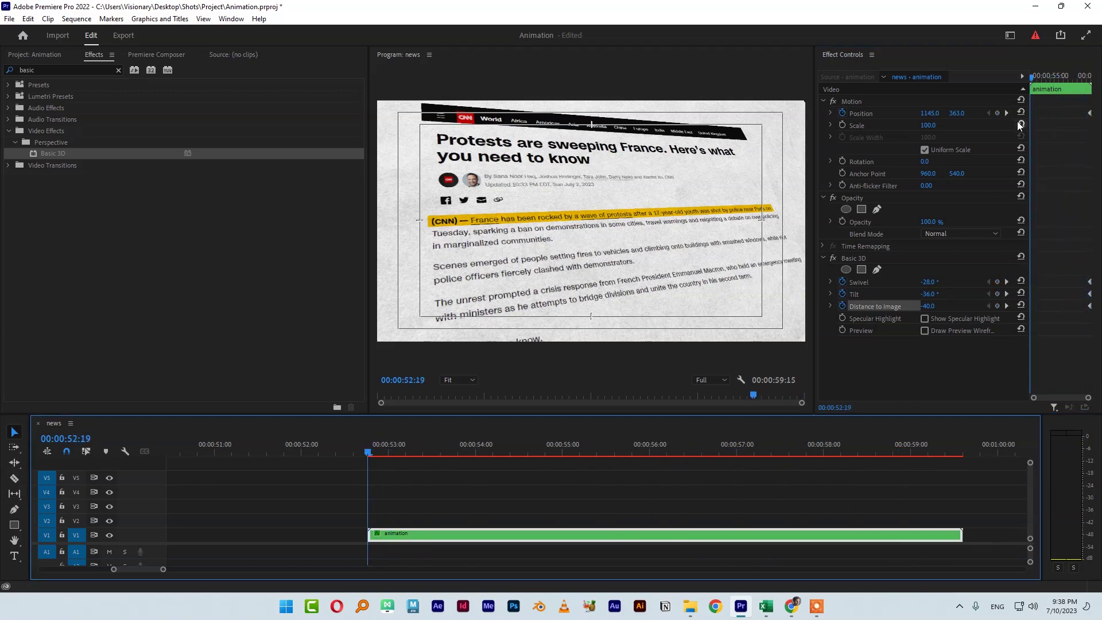
drag(1020, 72, 957, 72)
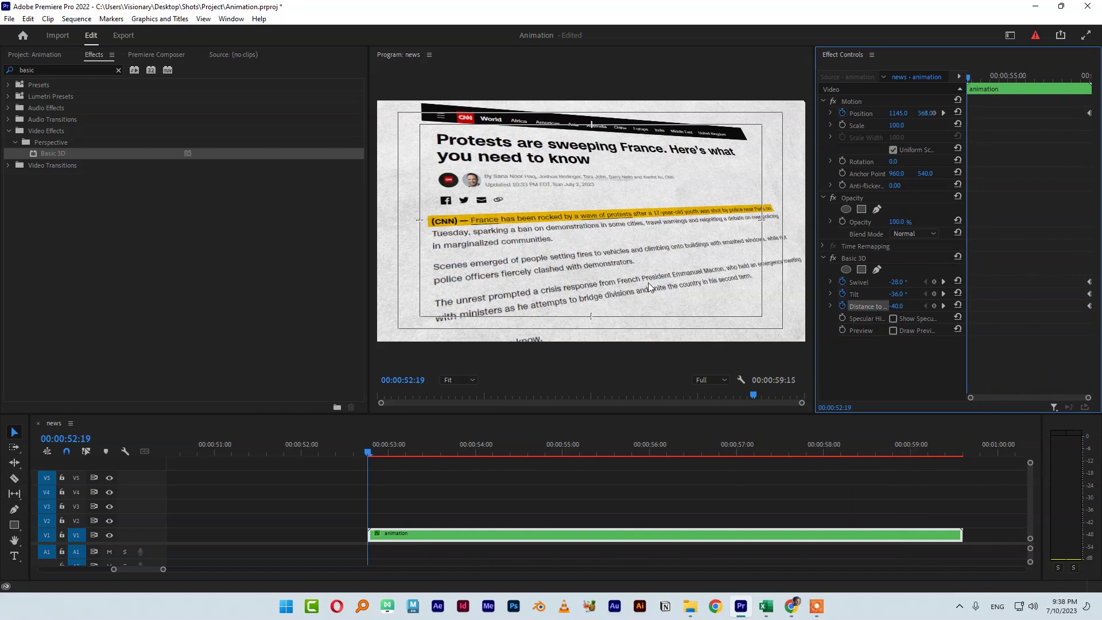
click(897, 282)
text(-38)
key(Return)
drag(896, 282, 924, 294)
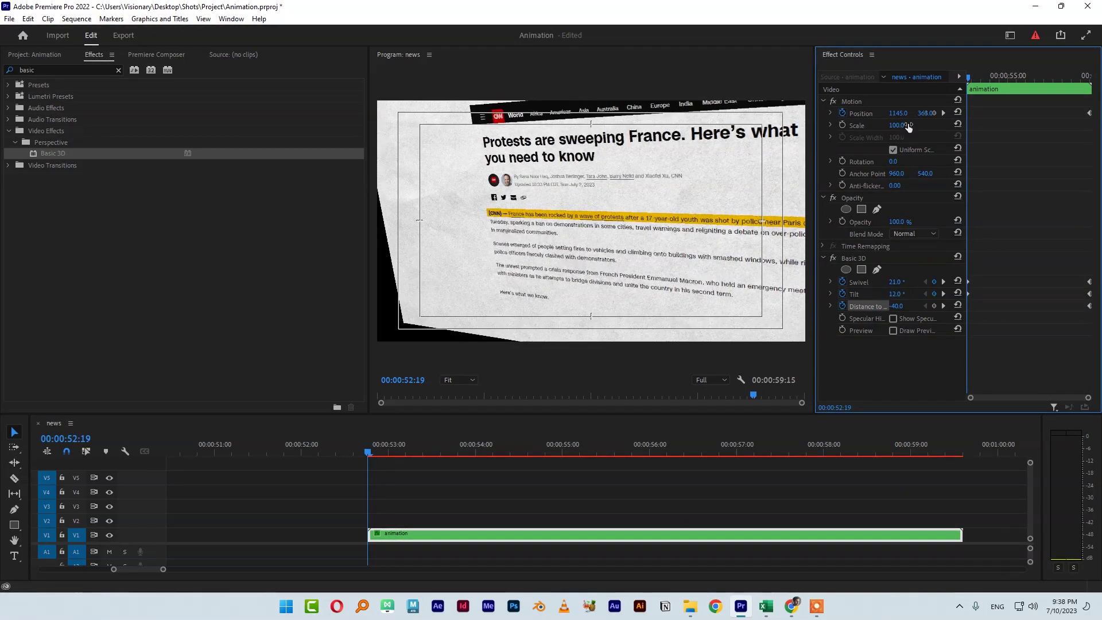
drag(898, 113, 931, 113)
key(ctrl+s)
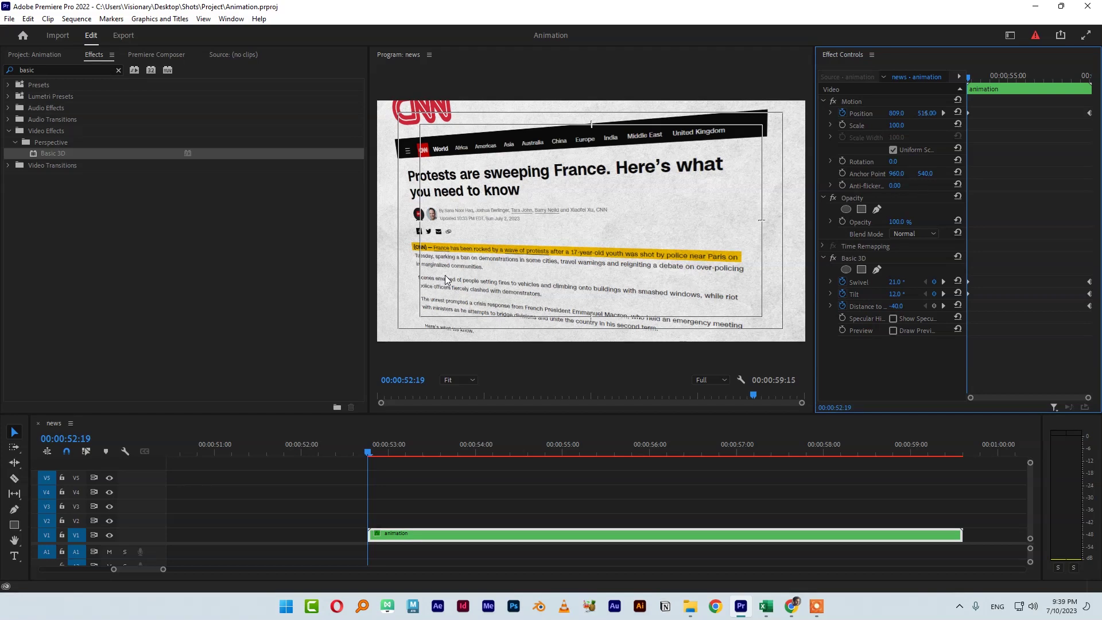
Open the nested animation sequence with its layers spread across an enlarged timeline, and save the project.
double_click(401, 533)
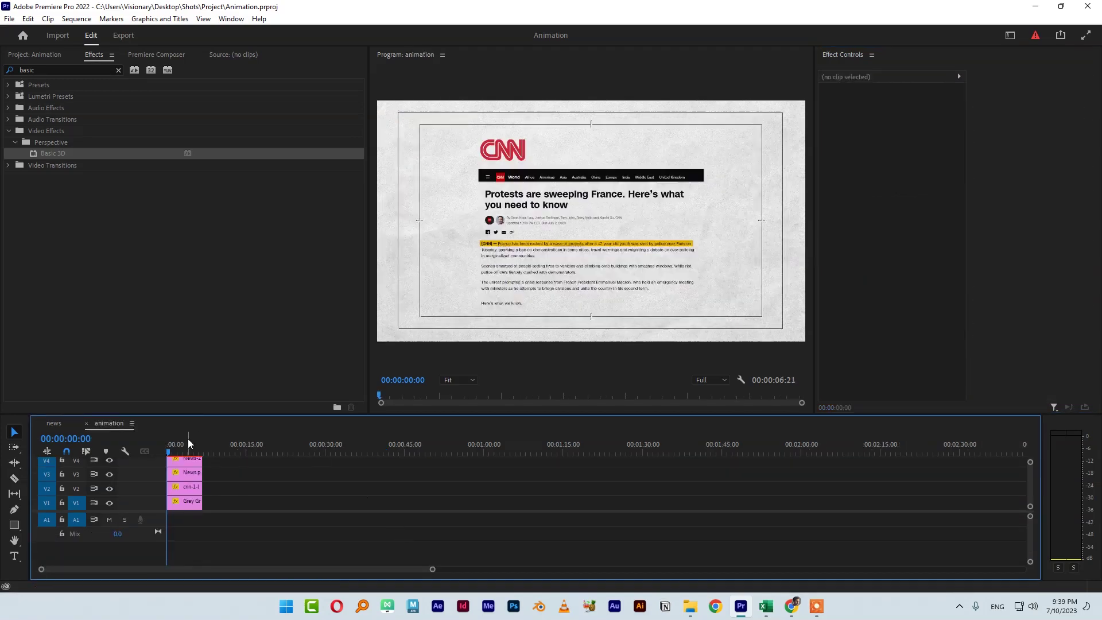
drag(198, 414, 194, 305)
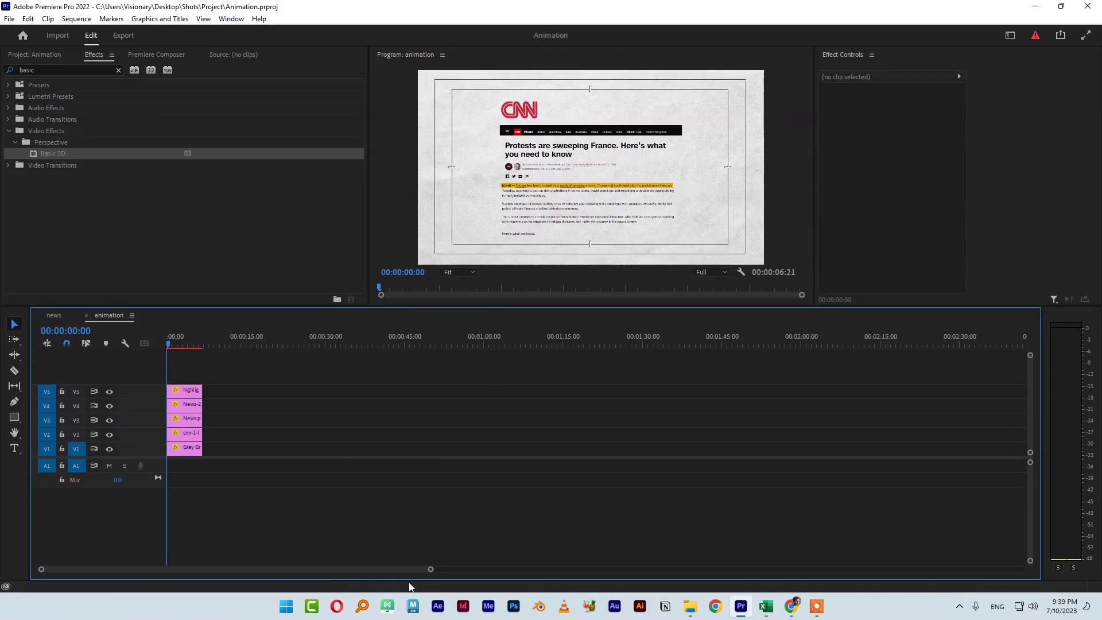
drag(431, 572, 83, 569)
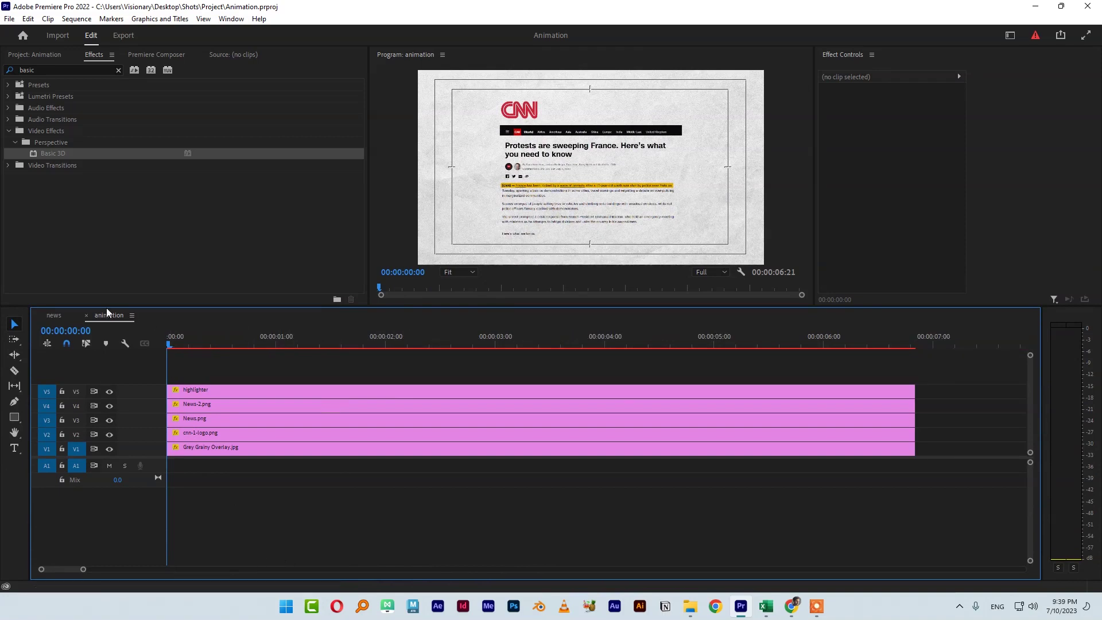
click(53, 317)
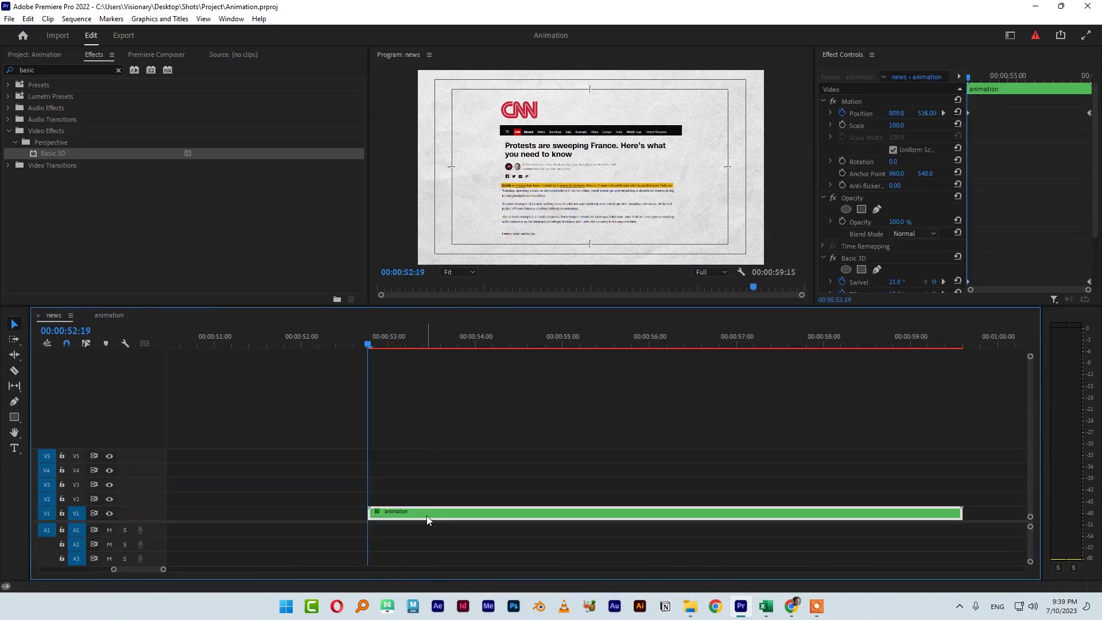
double_click(426, 514)
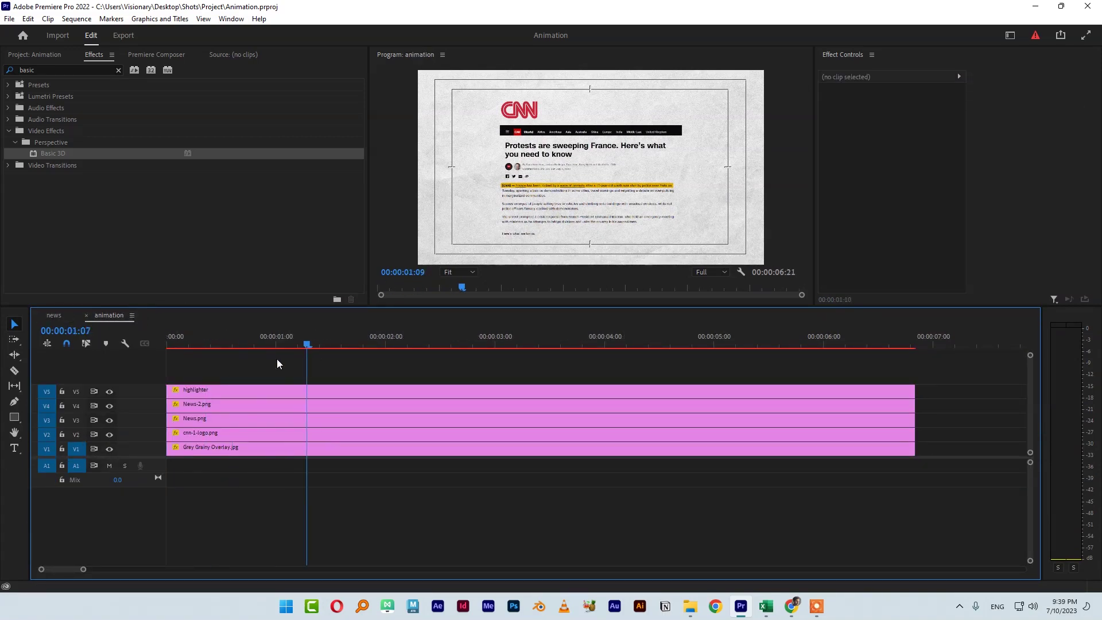
key(ctrl+s)
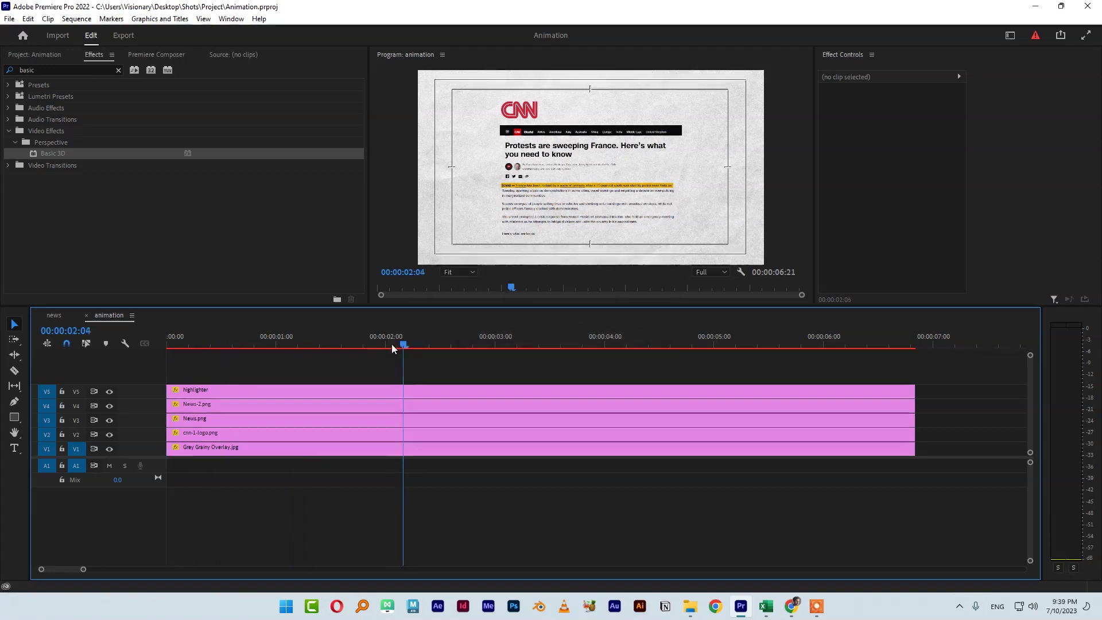
Add a Scale Width keyframe to the highlighter clip at 00:00:03:00, keeping its full width.
click(209, 395)
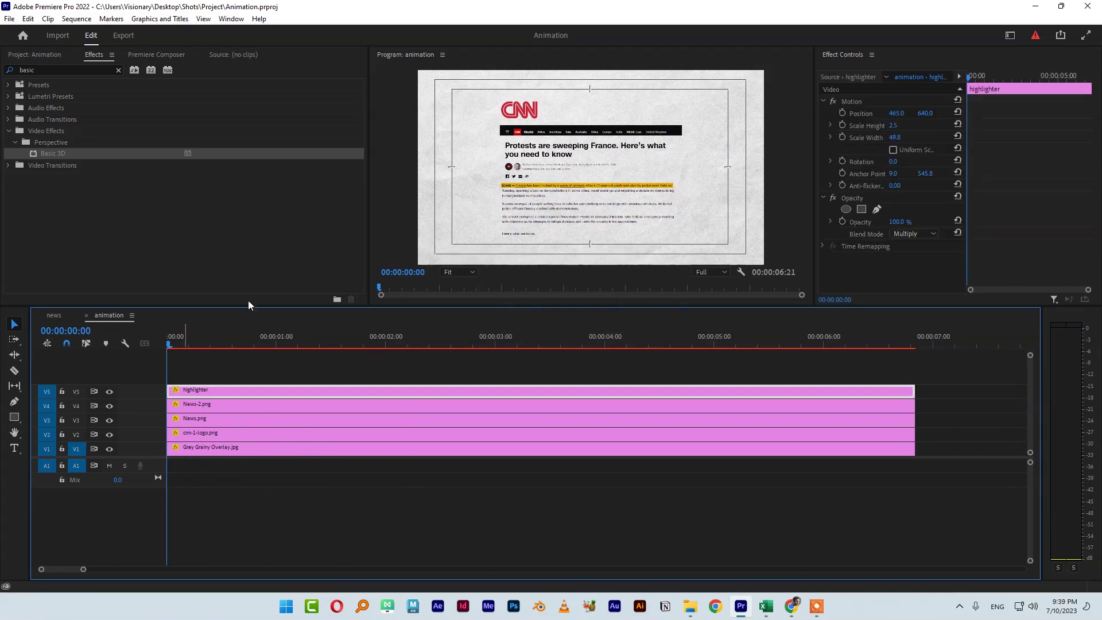
drag(970, 151, 1052, 151)
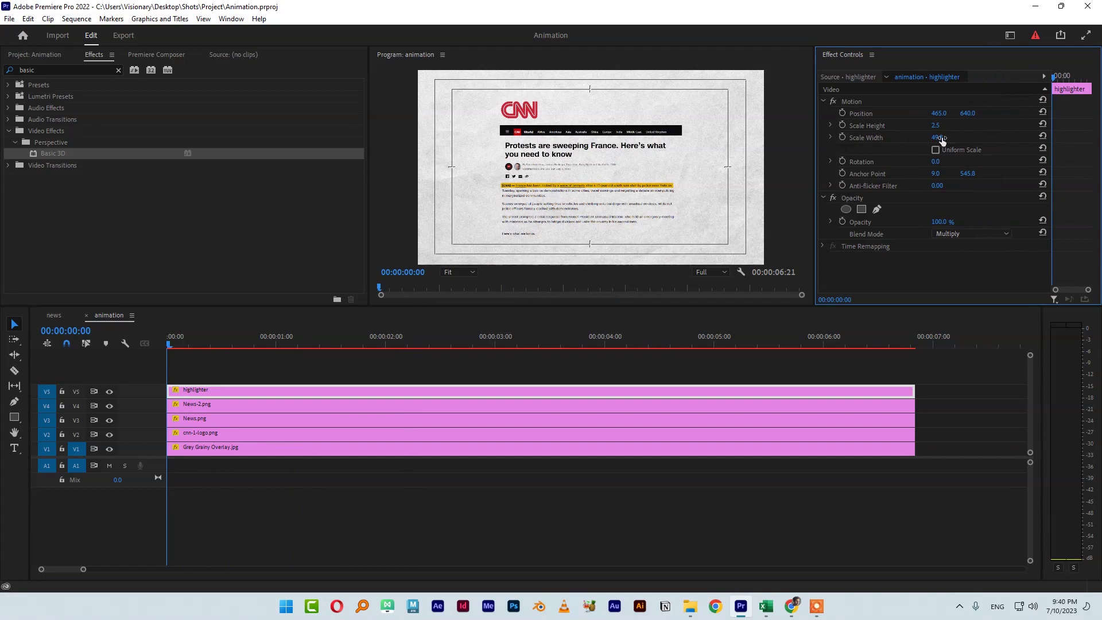
drag(536, 337, 495, 344)
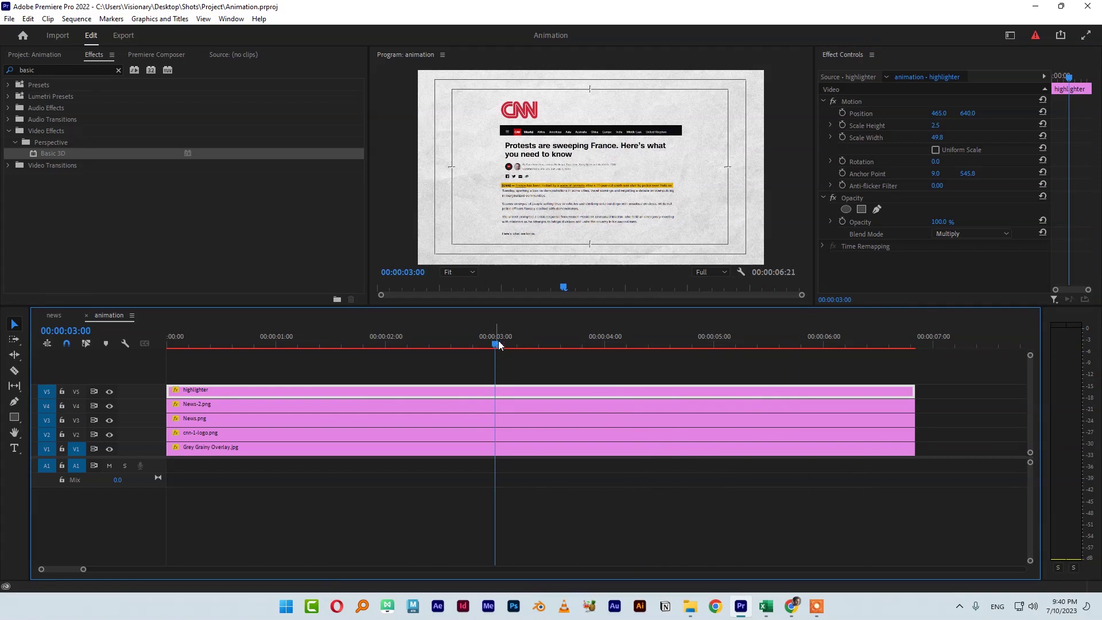
click(842, 137)
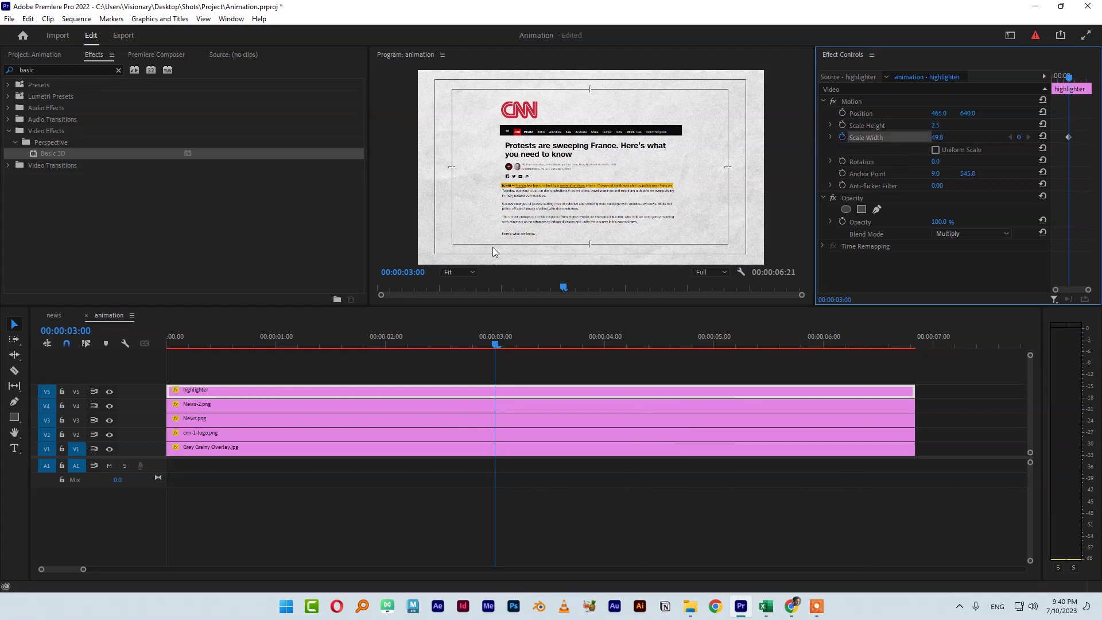
Set the highlighter clip's Scale Width to 0 at the start of the sequence and play back the highlight animation.
drag(488, 344, 139, 349)
click(936, 137)
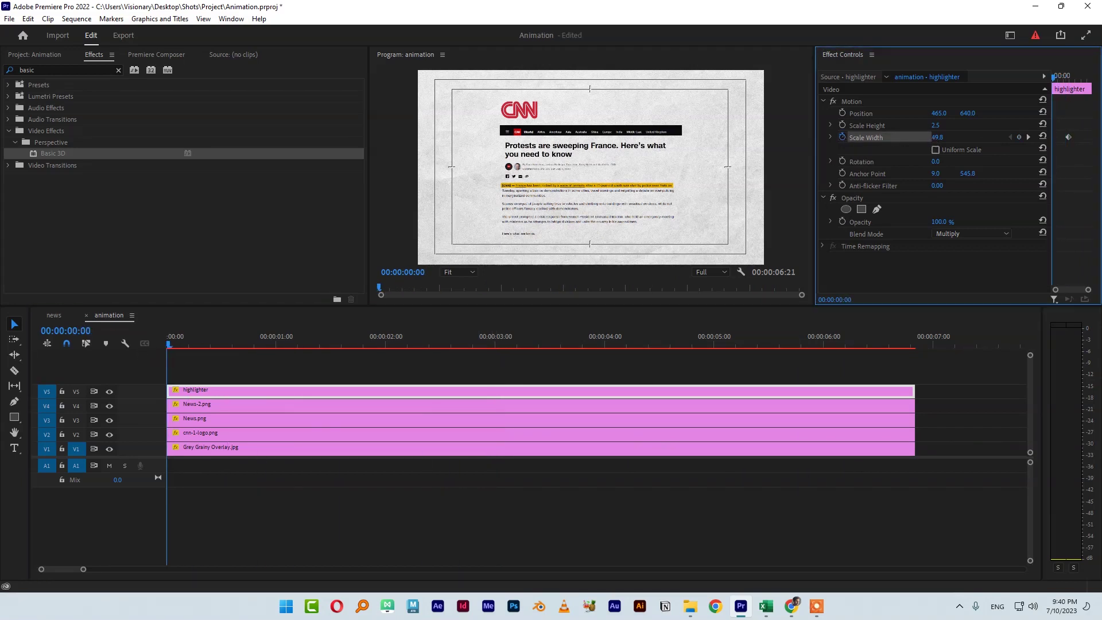
text(0)
key(Return)
key(space)
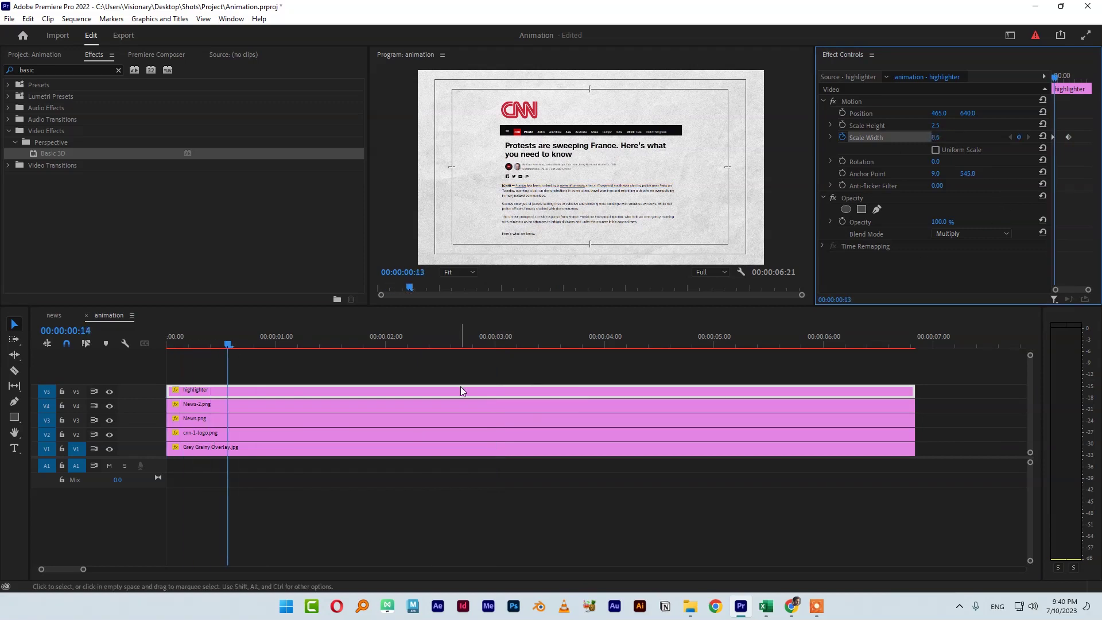
key(space)
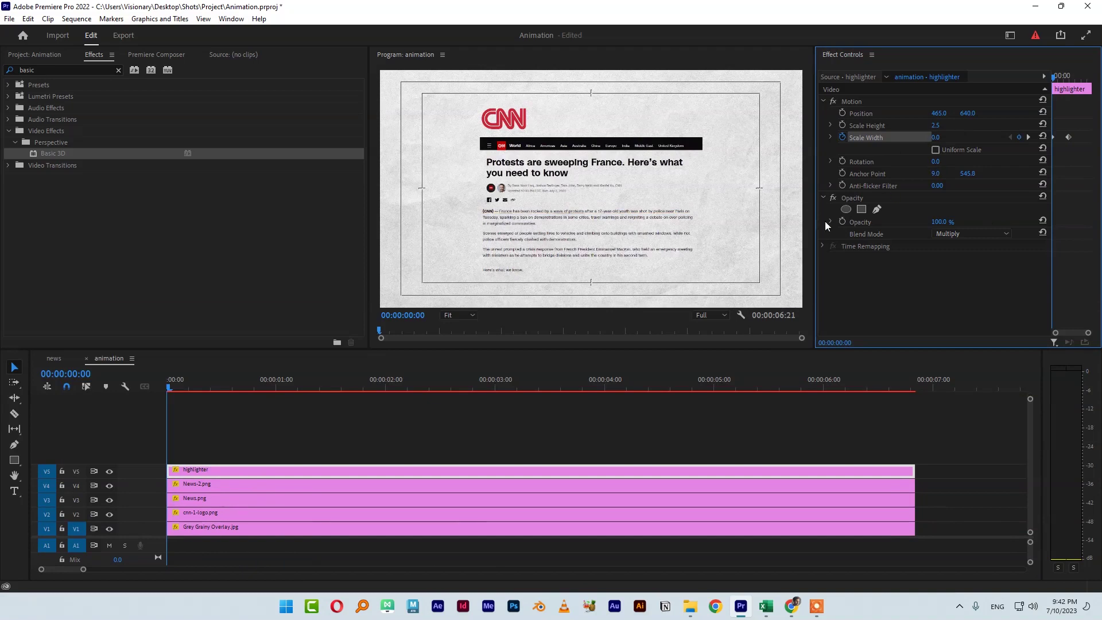
Return to the news sequence and widen the keyframe area of the nested animation clip's effect settings.
click(55, 358)
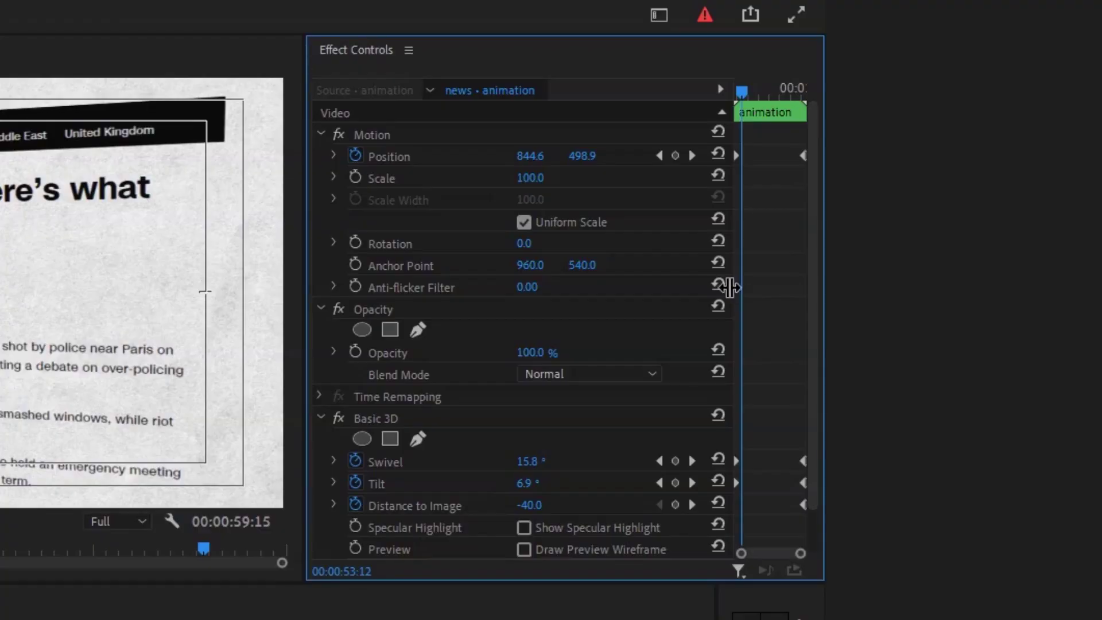
drag(1050, 184, 967, 184)
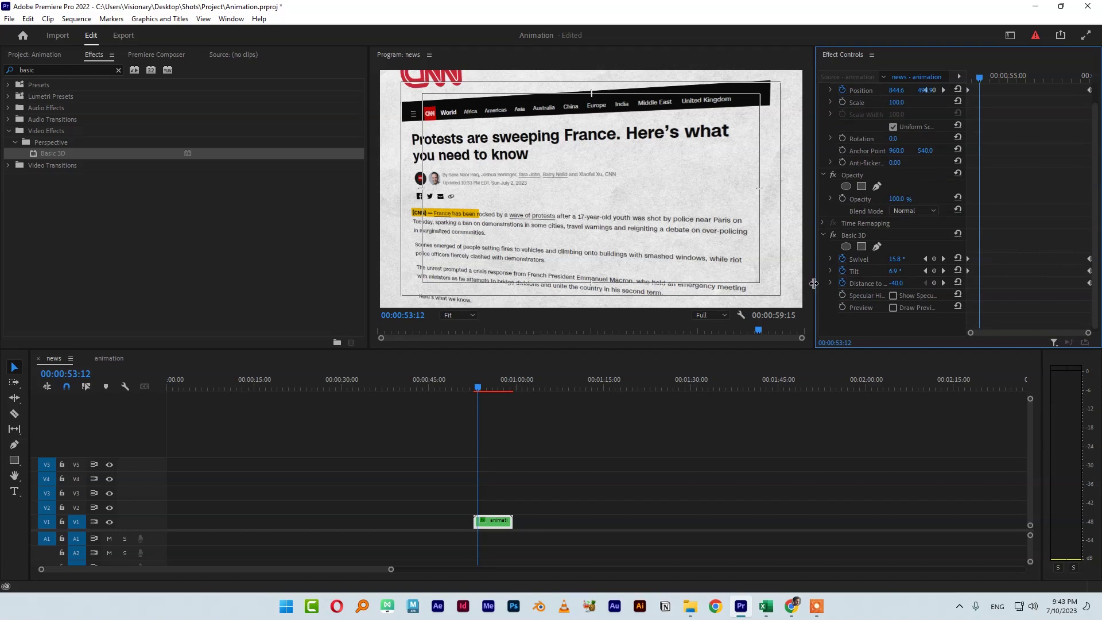
Ease the start and end Swivel and Tilt keyframes of the nested animation clip's Basic 3D effect.
drag(814, 282, 738, 287)
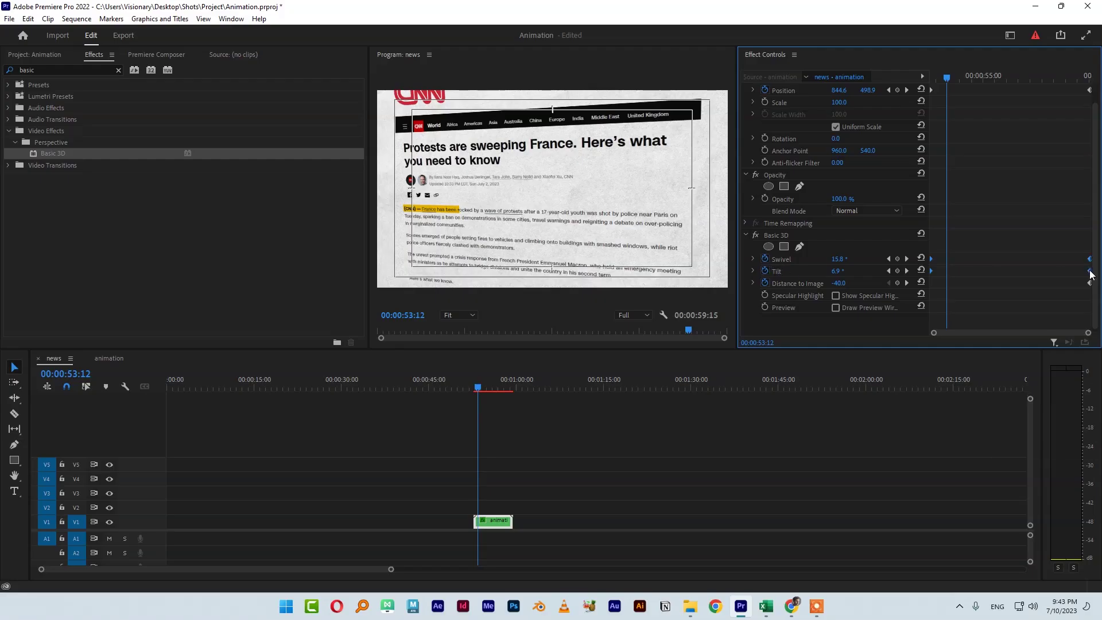
right_click(1090, 274)
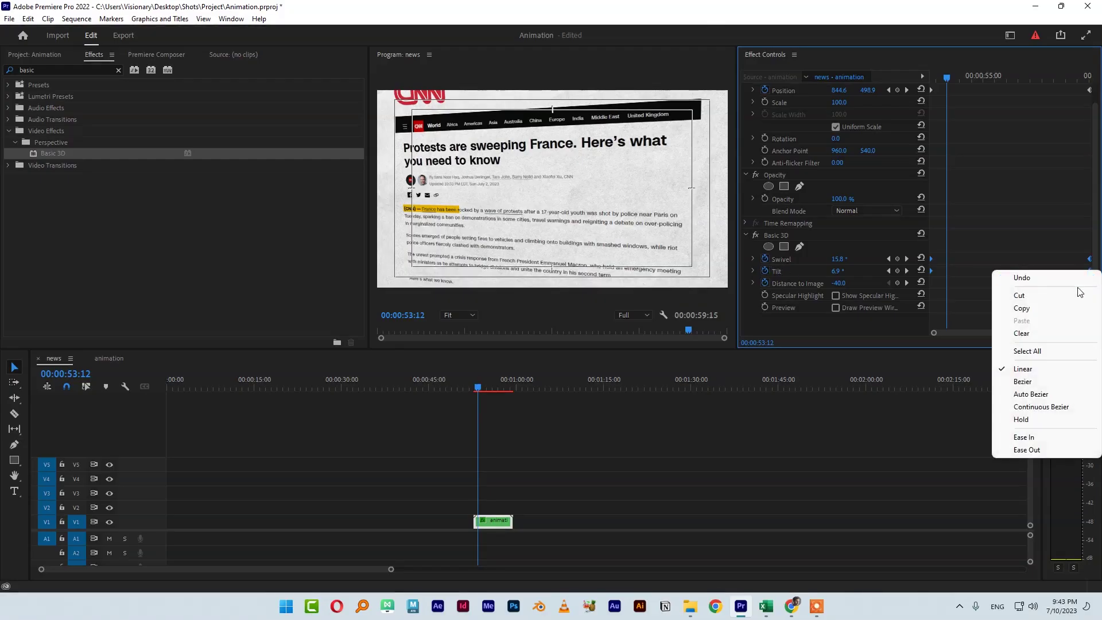
click(1062, 437)
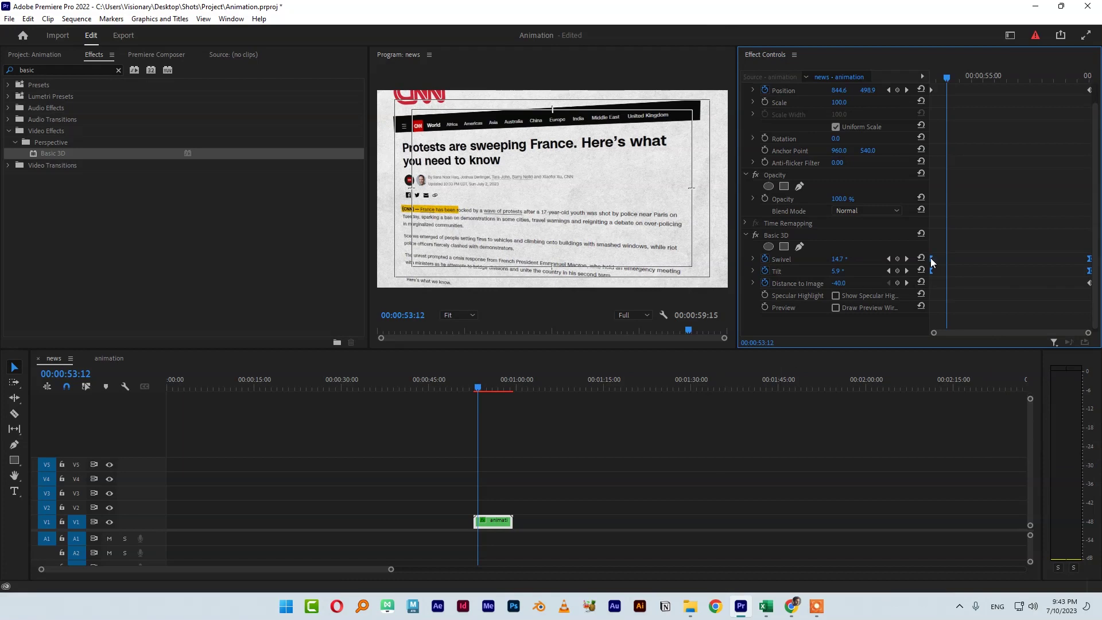
Try steepening the Swivel keyframe curve at both ends, and undo the changes.
click(753, 259)
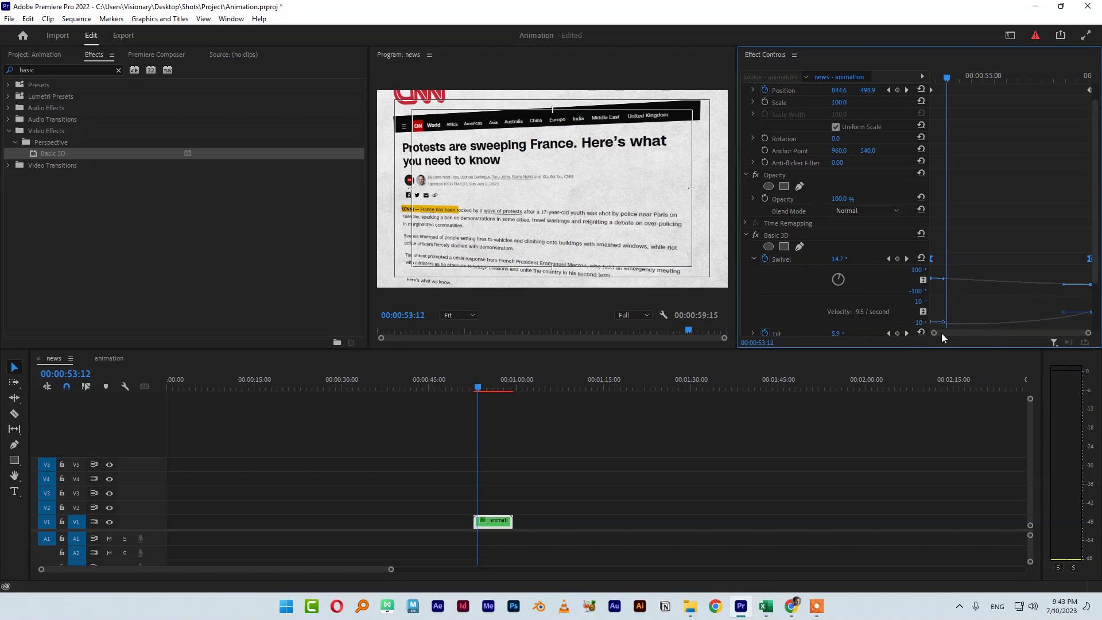
mouse_move(946, 282)
mouse_down()
mouse_move(958, 287)
mouse_move(949, 293)
mouse_up()
drag(1063, 284, 1060, 276)
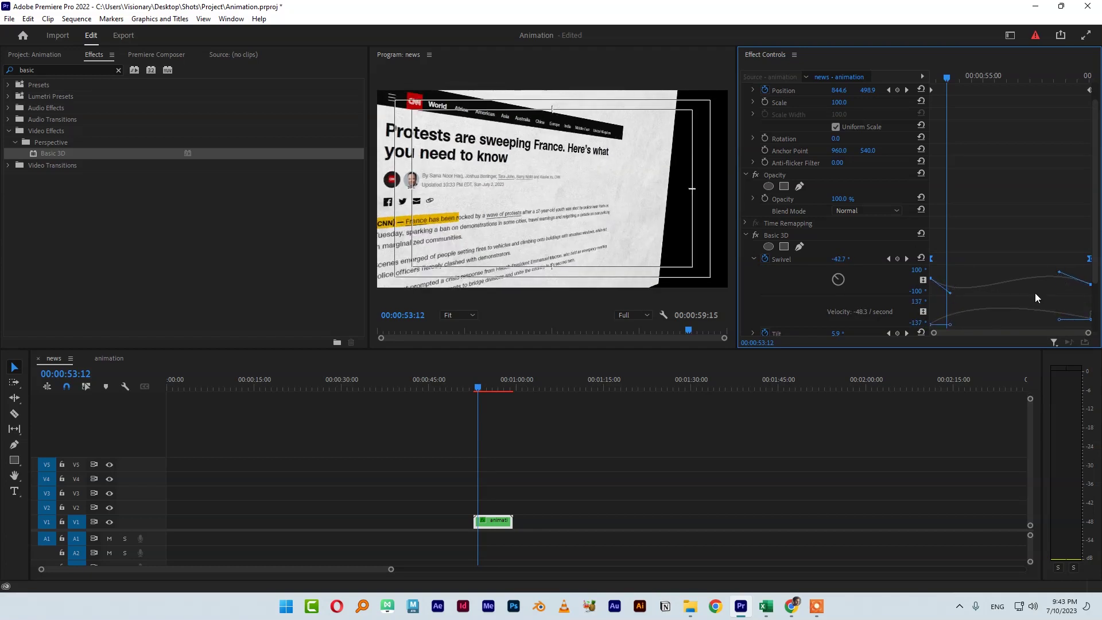
key(ctrl+z)
key(ctrl+z)
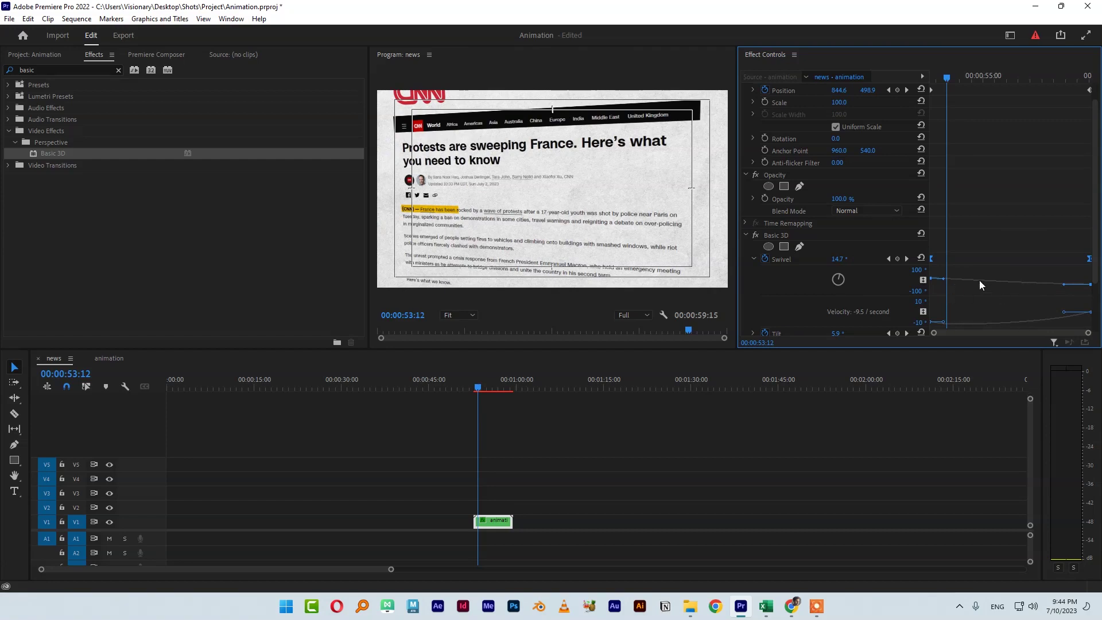
Play back the nested animation clip from its start to check the eased 3D motion.
click(554, 405)
click(475, 388)
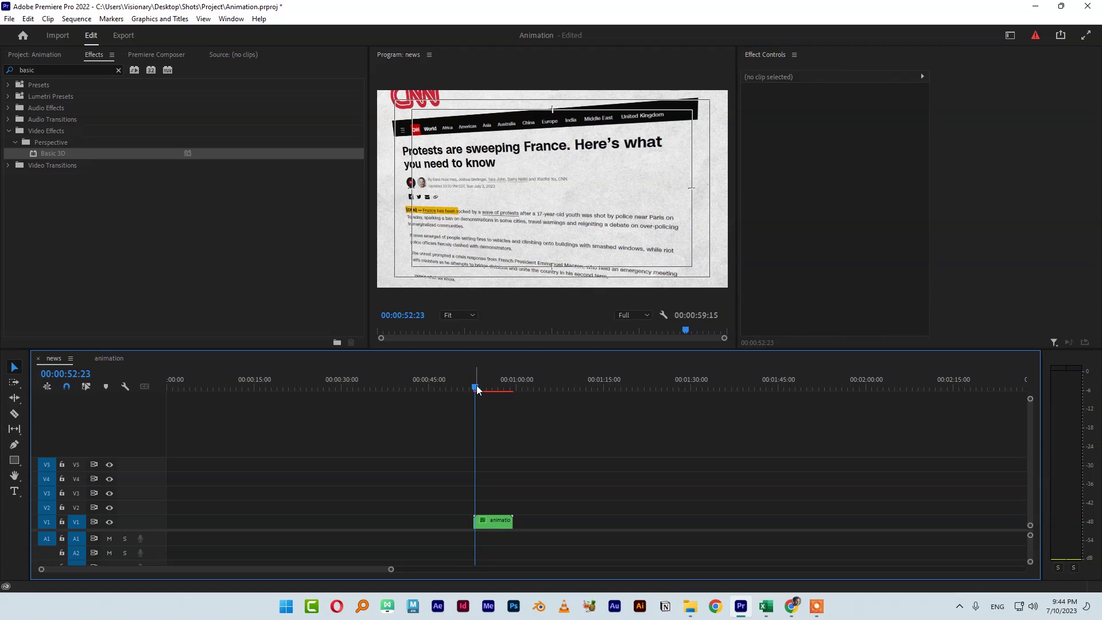
key(space)
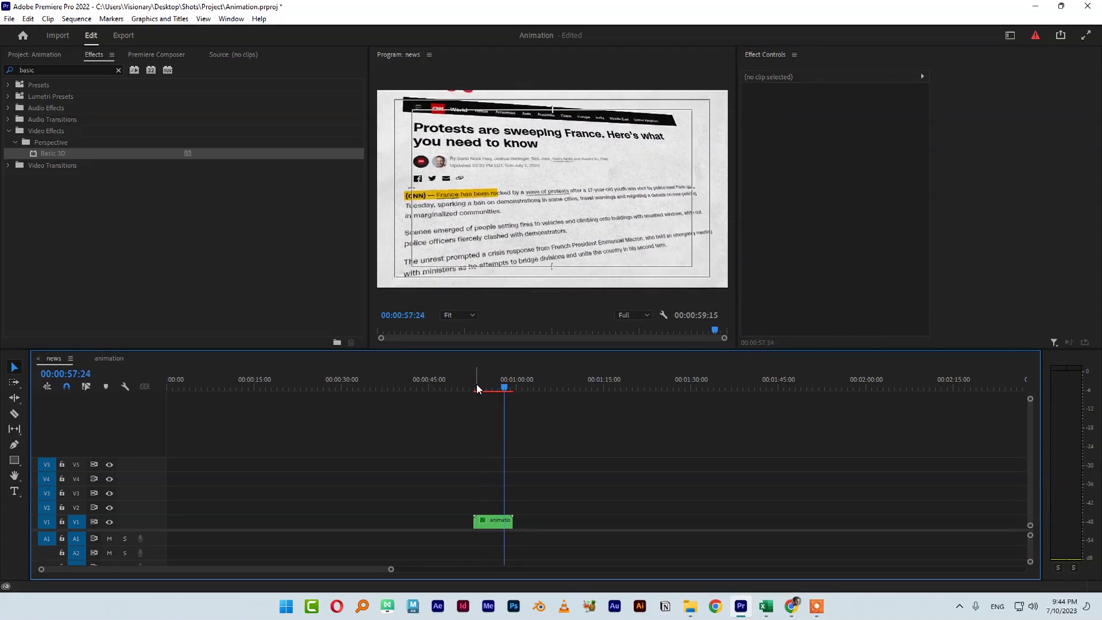
key(space)
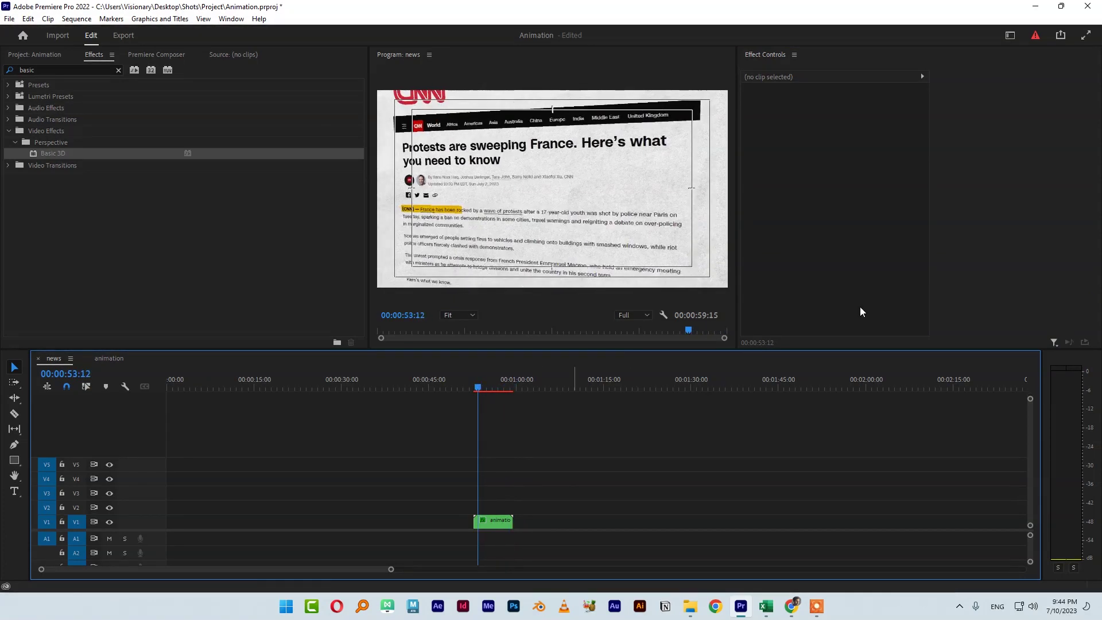
Set the nested animation clip's Basic 3D Distance to Image to -55 at its first Swivel keyframe.
click(503, 519)
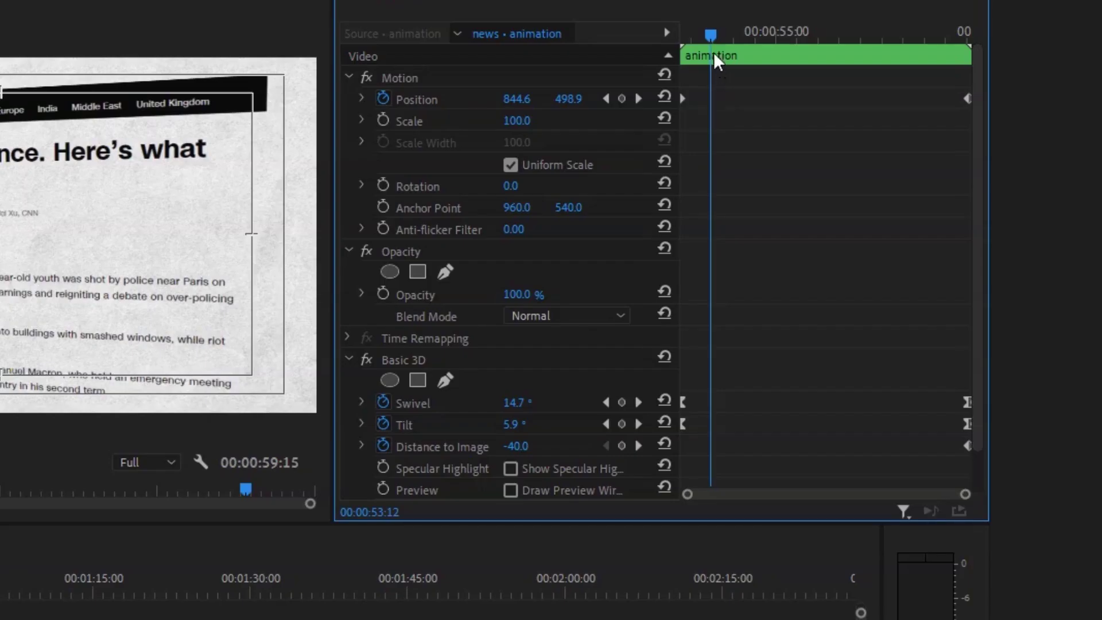
drag(949, 88, 883, 85)
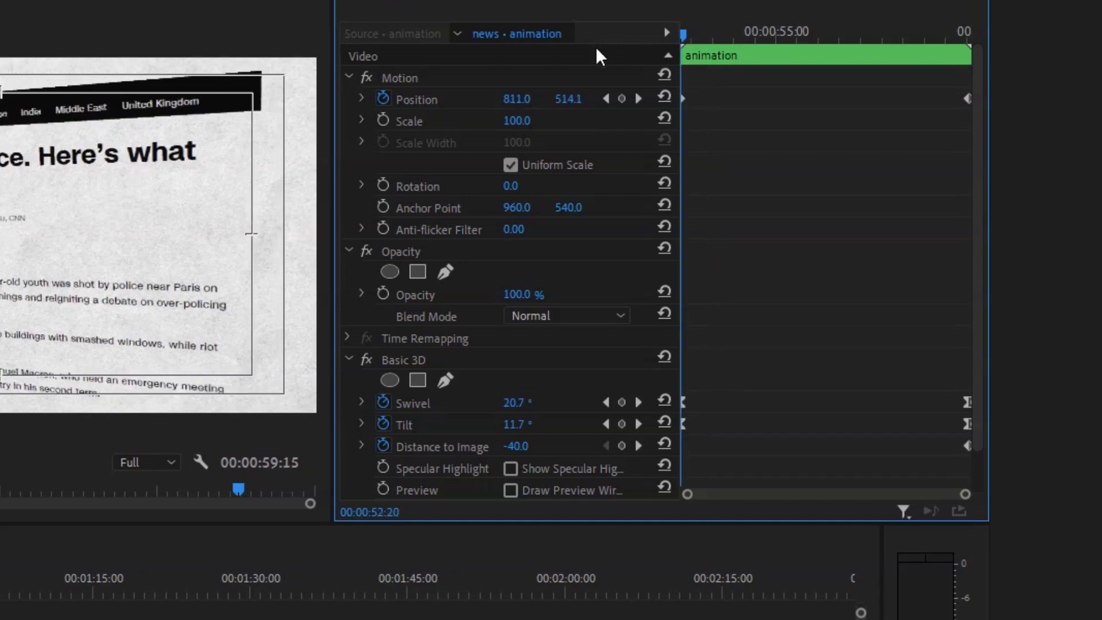
click(639, 403)
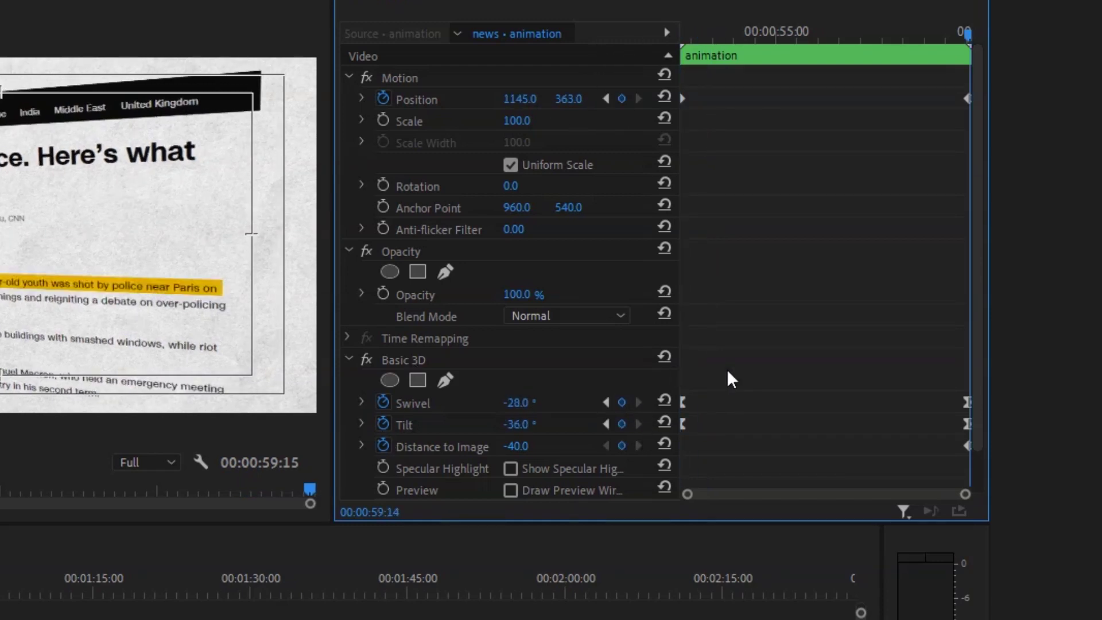
click(606, 402)
click(638, 401)
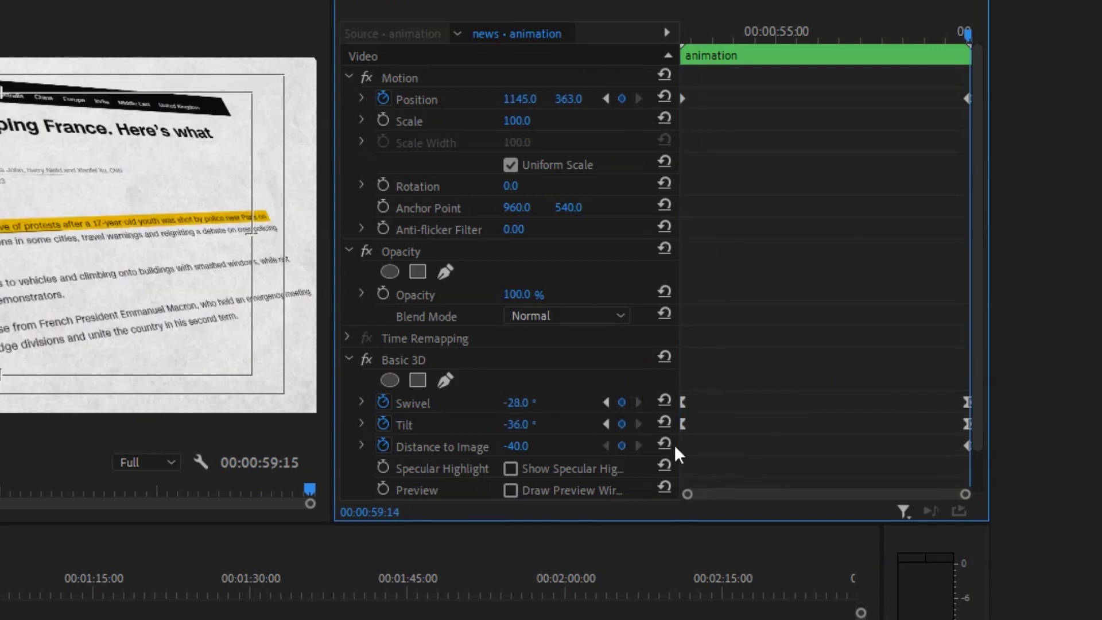
click(607, 401)
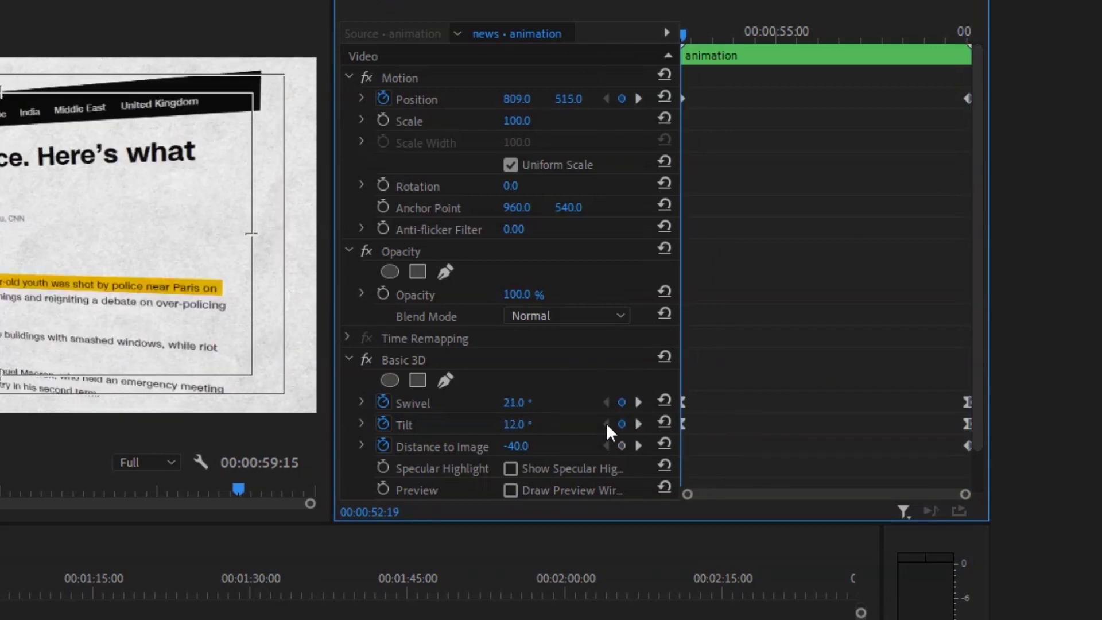
drag(512, 452, 501, 453)
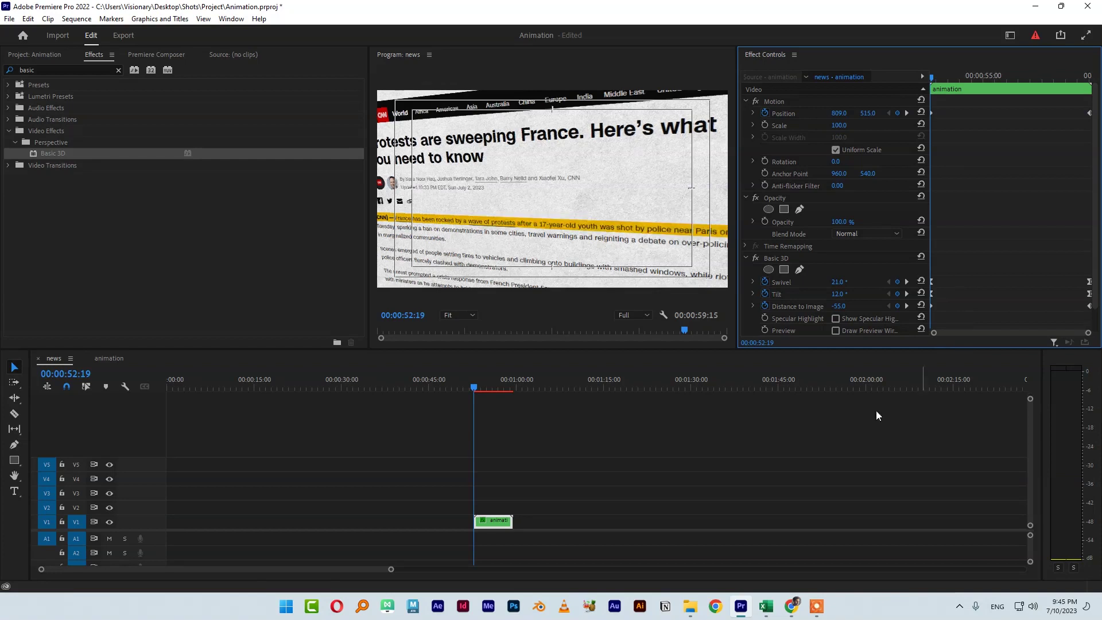
Play back and scrub through the animation clip to check the changing distance and perspective.
key(space)
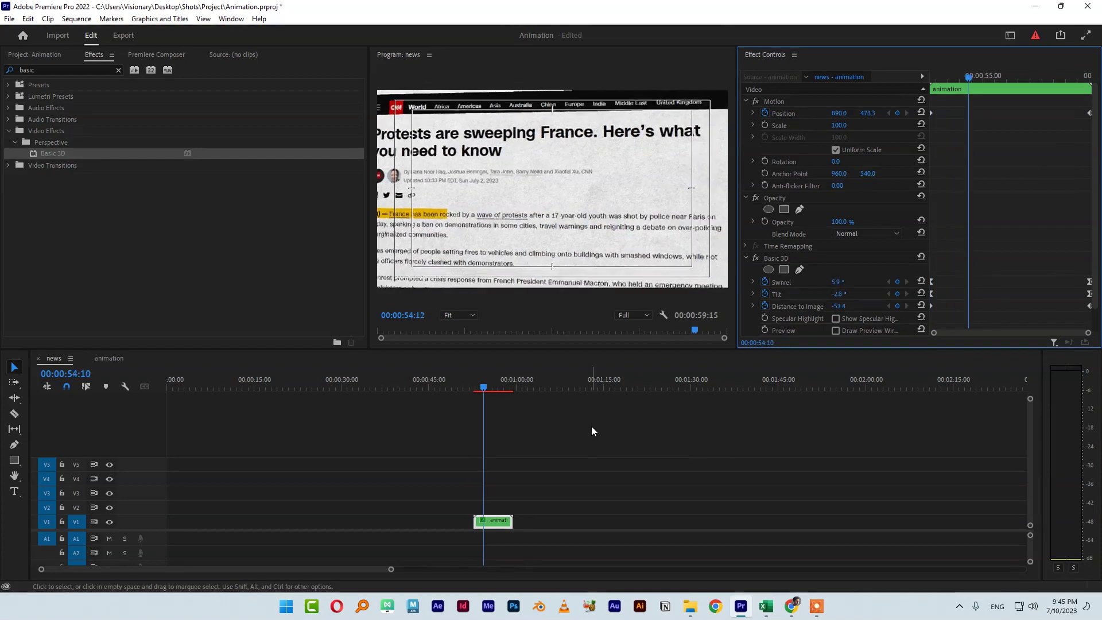
drag(500, 386, 506, 389)
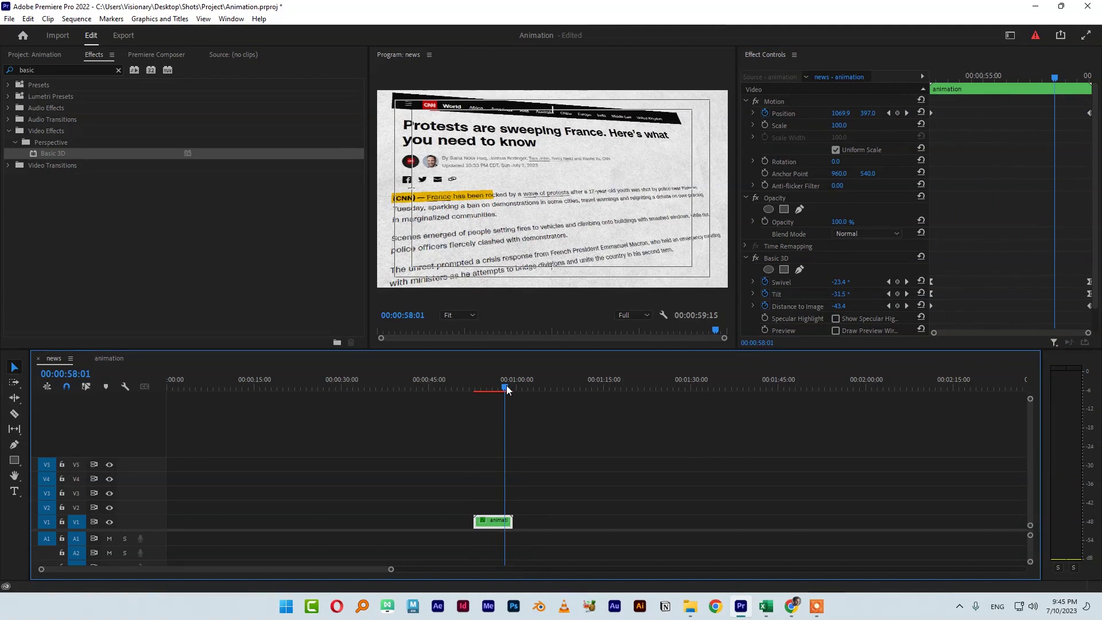
key(Right)
key(Right)
drag(505, 386, 496, 390)
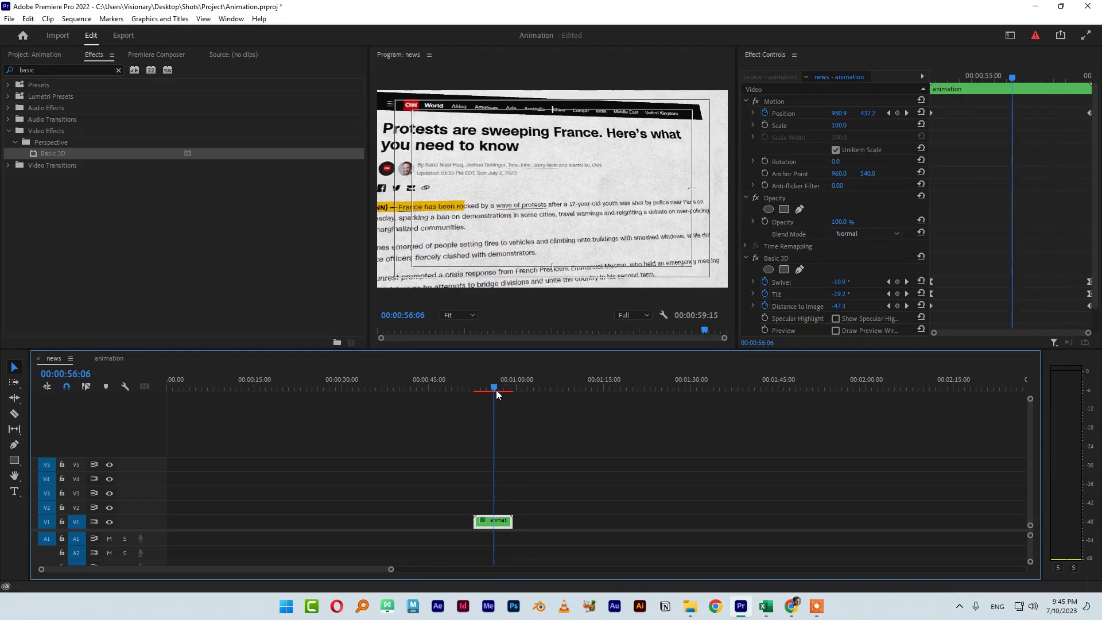
Add the GR2.mov and GR5.mov overlay videos to the news sequence and place GR5.mov on V2 above the animation clip.
click(38, 55)
click(67, 228)
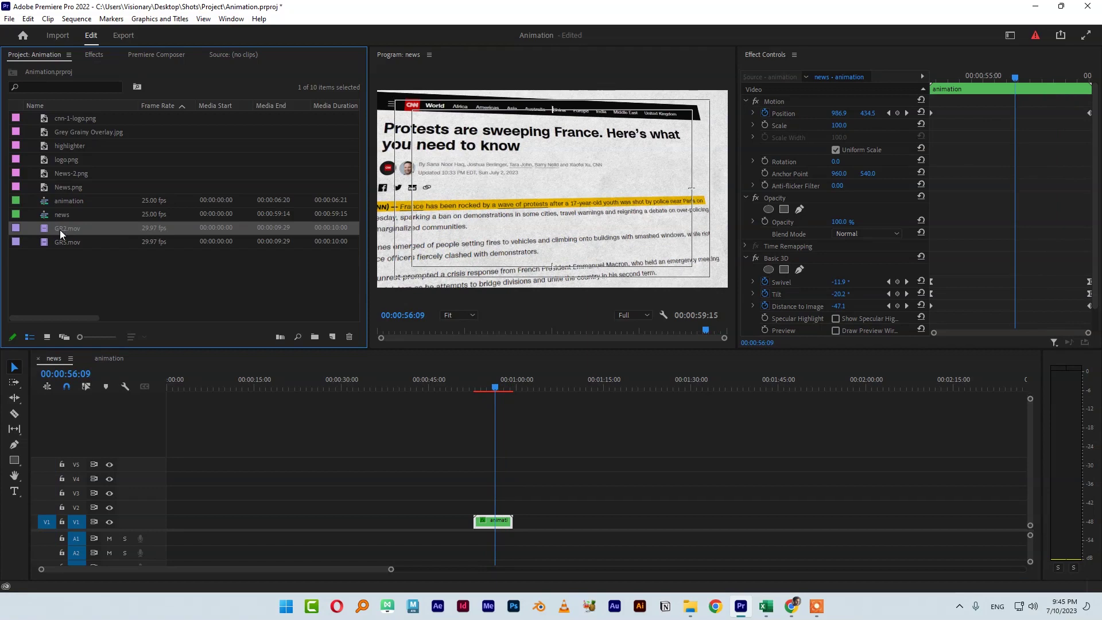
shift+click(64, 240)
drag(63, 235, 608, 506)
click(608, 506)
drag(581, 388, 633, 402)
drag(637, 521, 496, 505)
click(490, 388)
click(494, 387)
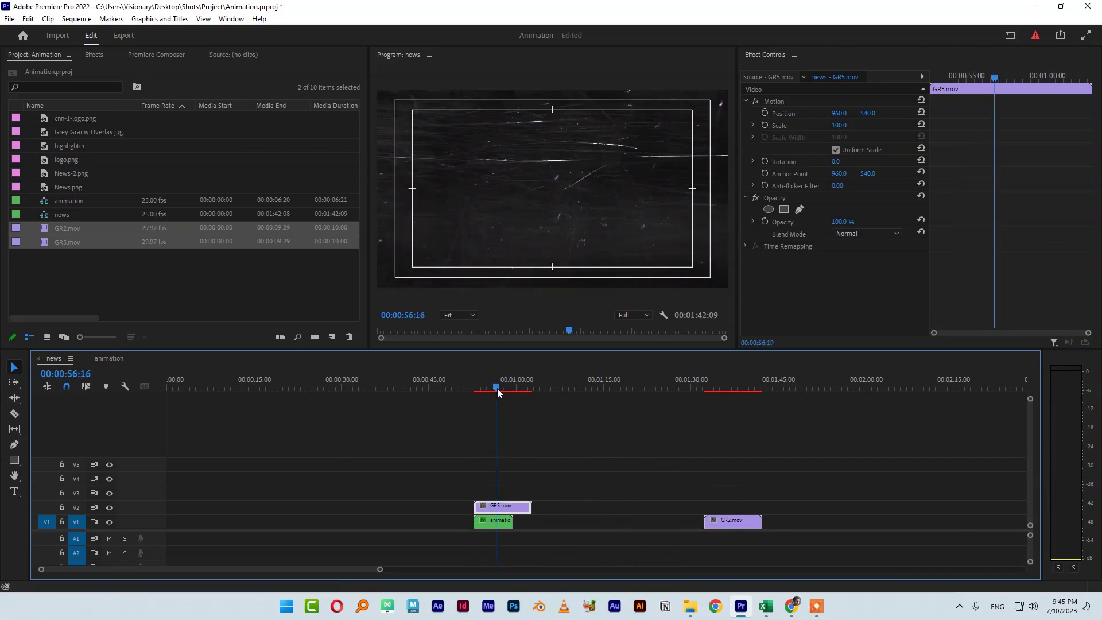
Move GR5.mov into the nested animation sequence, placing it on V6 above the highlighter at the sequence start.
double_click(494, 522)
key(End)
key(shift+Right)
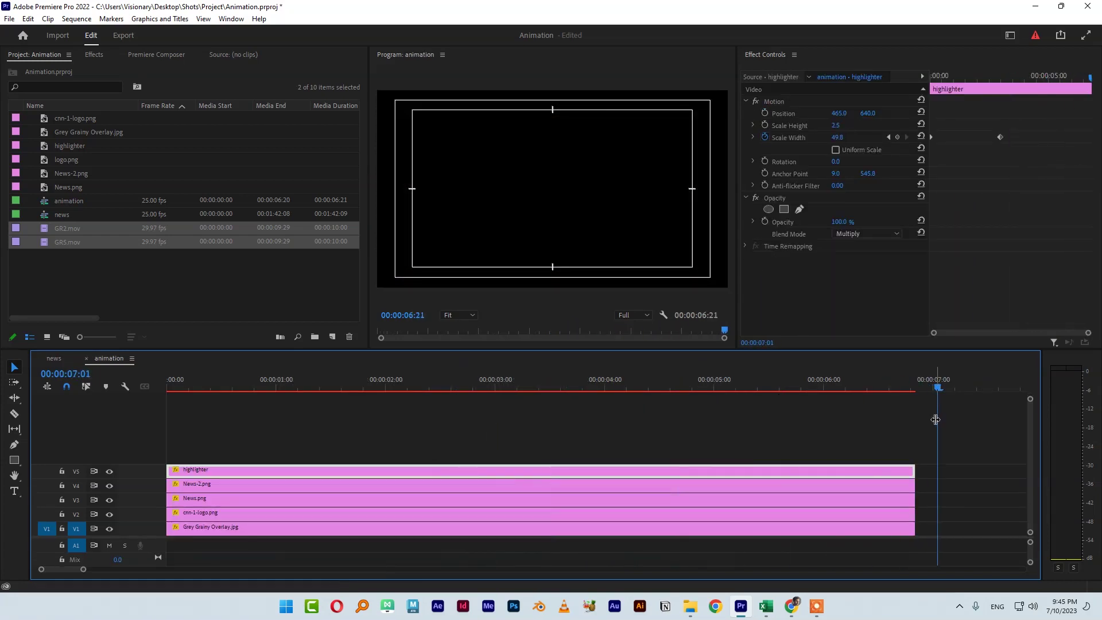
key(ctrl+v)
key(minus)
key(minus)
key(minus)
drag(347, 529, 199, 456)
click(220, 387)
drag(228, 386, 250, 388)
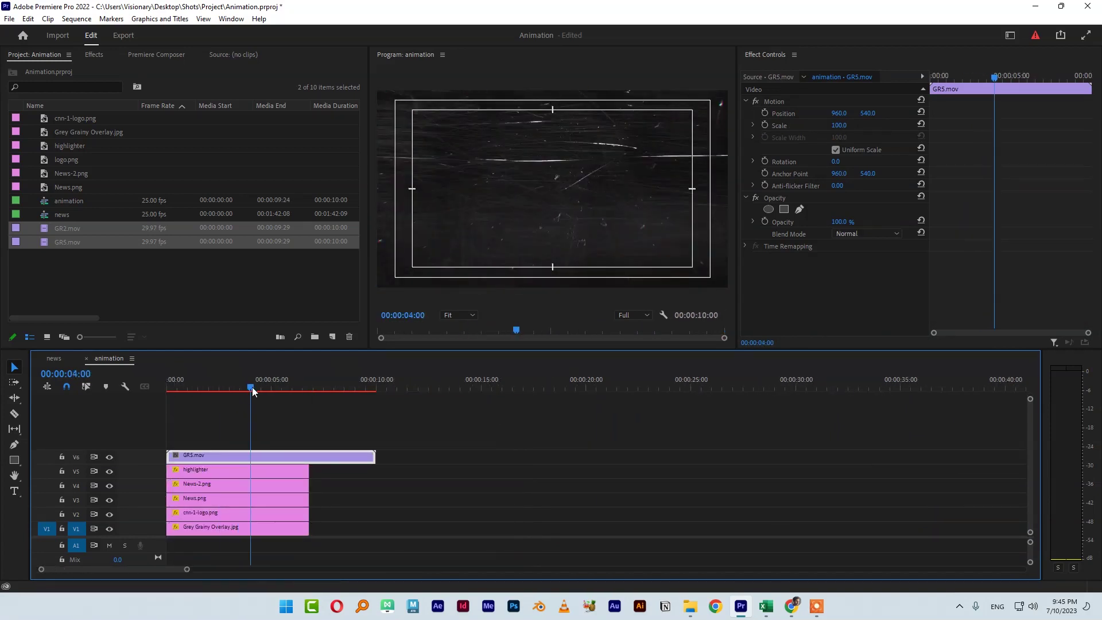
Compare the Multiply and Lighten blend modes on GR5.mov and set its blend mode to Screen, keeping Scale at 100.
click(851, 130)
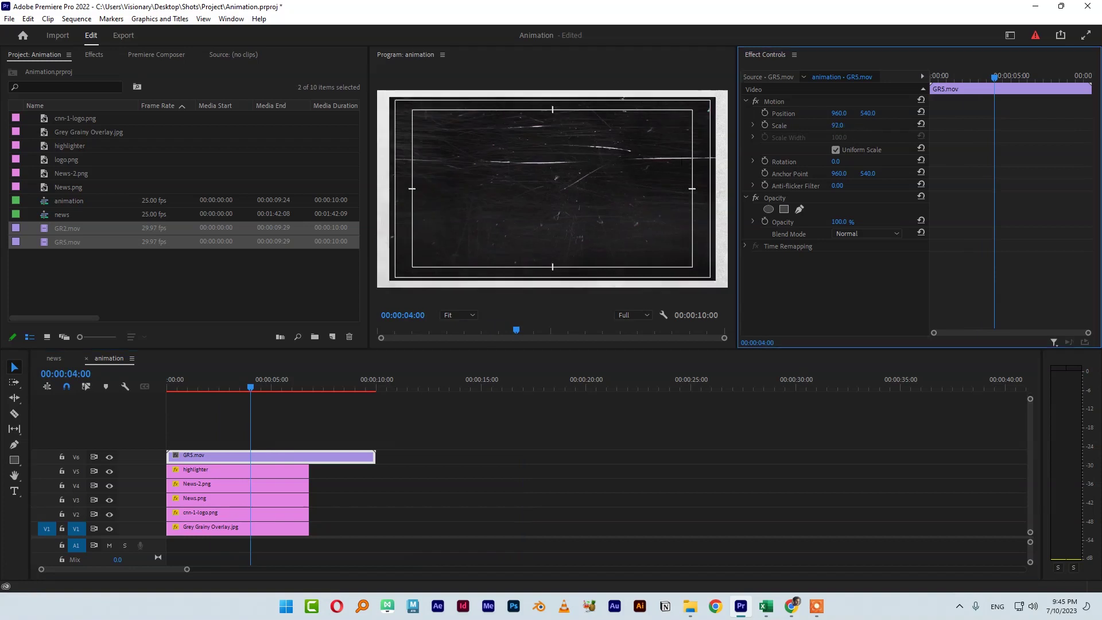
click(863, 234)
click(870, 289)
click(860, 234)
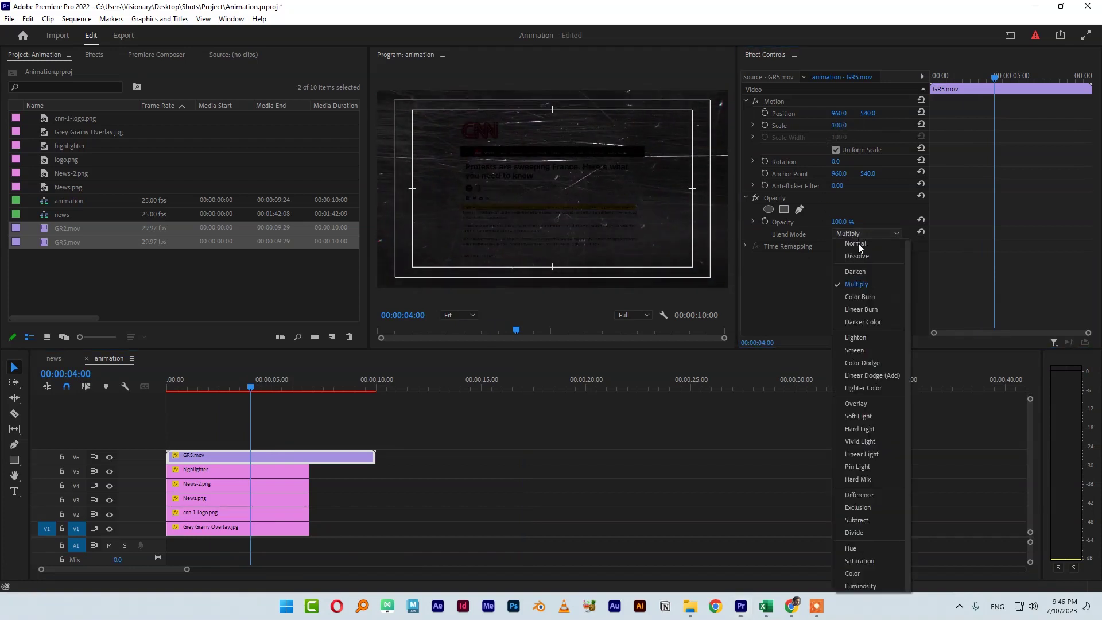
click(859, 297)
click(856, 241)
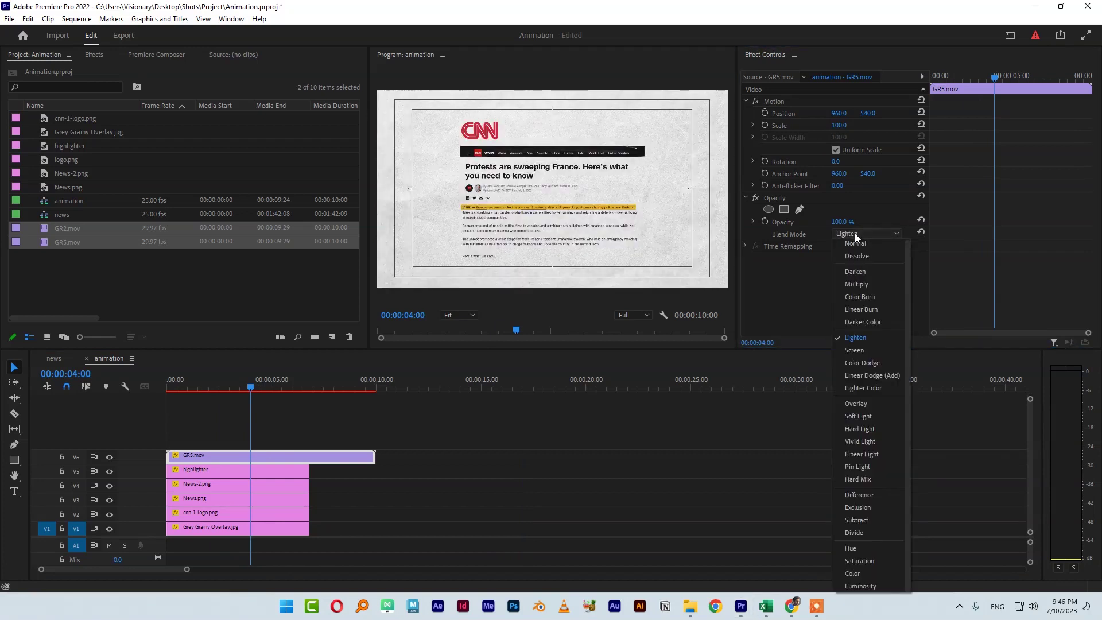
click(854, 351)
Play back the nested sequence from the start to check the scratch overlay over the article.
click(123, 397)
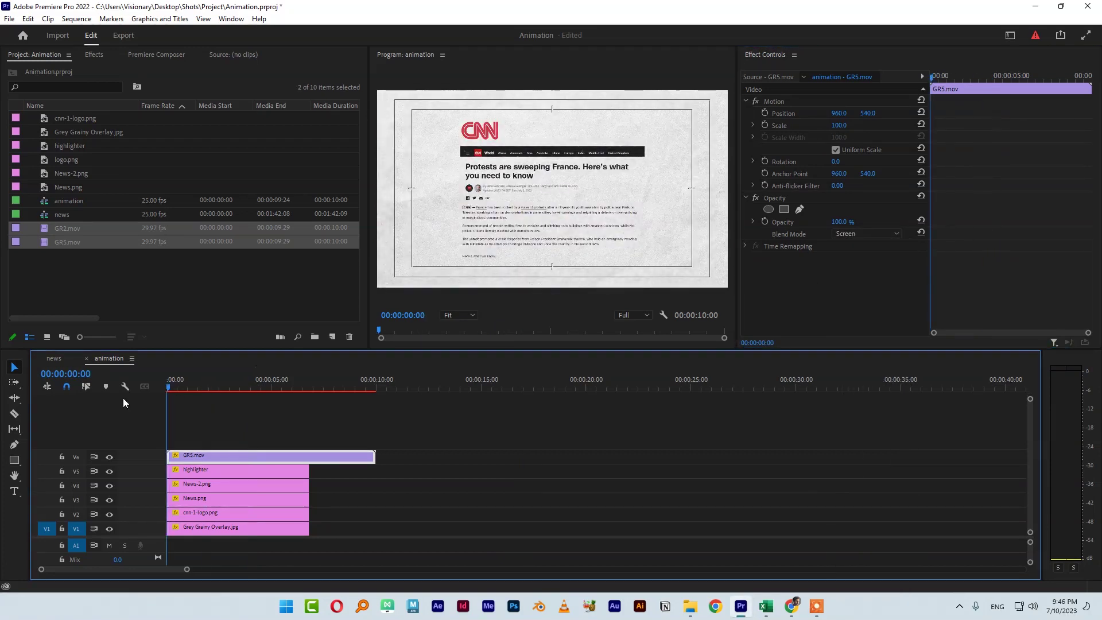
key(Home)
key(space)
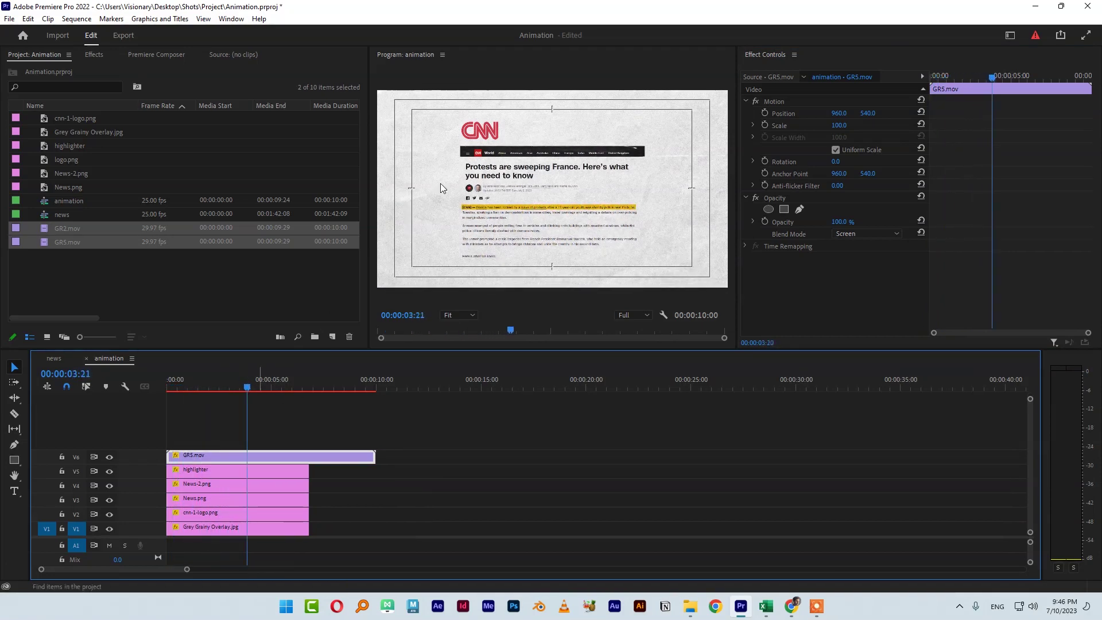
drag(283, 387, 260, 408)
Try the Overlay blend mode on GR5.mov and return it to Screen.
click(867, 234)
click(866, 401)
click(854, 234)
click(854, 243)
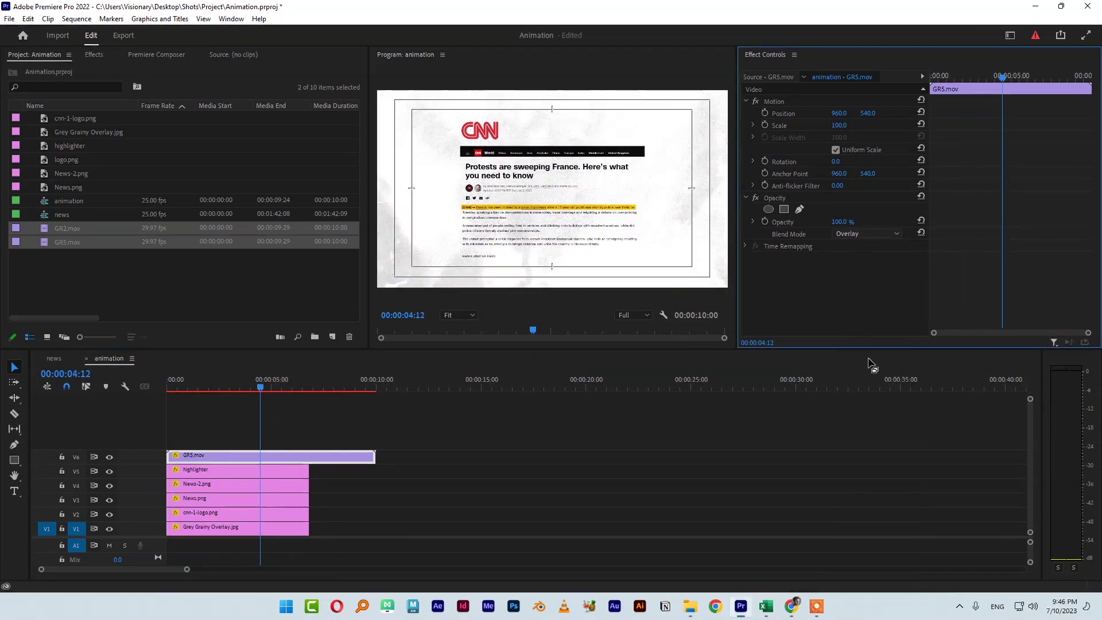
click(849, 234)
click(855, 361)
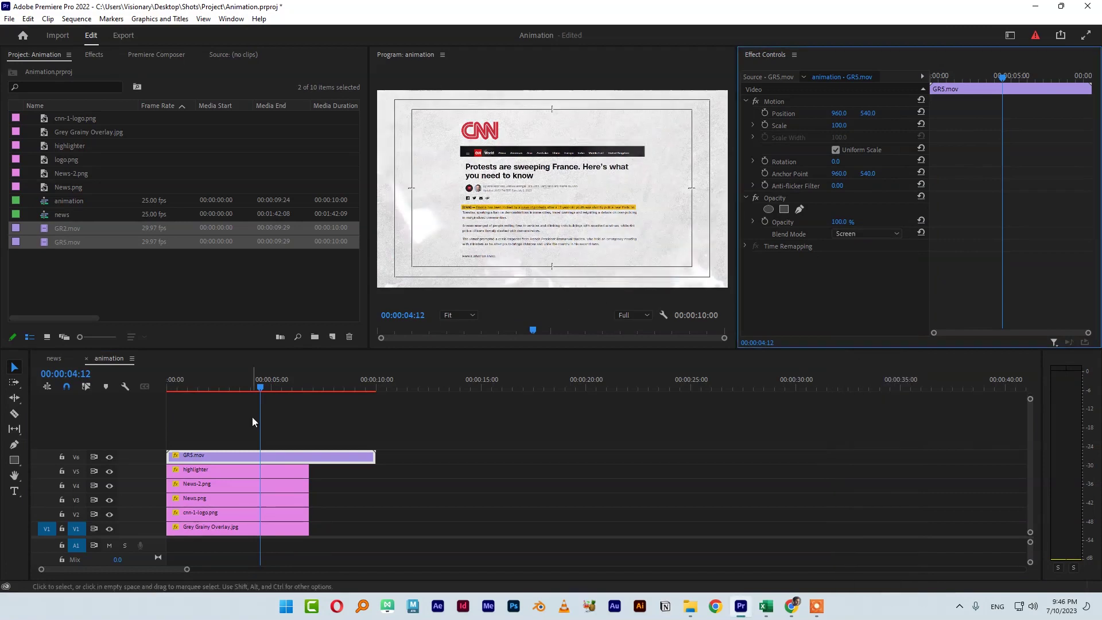
Return to the news sequence, enlarge the program preview to inspect the animation, and save the project.
click(54, 358)
drag(492, 387, 480, 388)
drag(490, 349, 489, 457)
drag(737, 371, 870, 371)
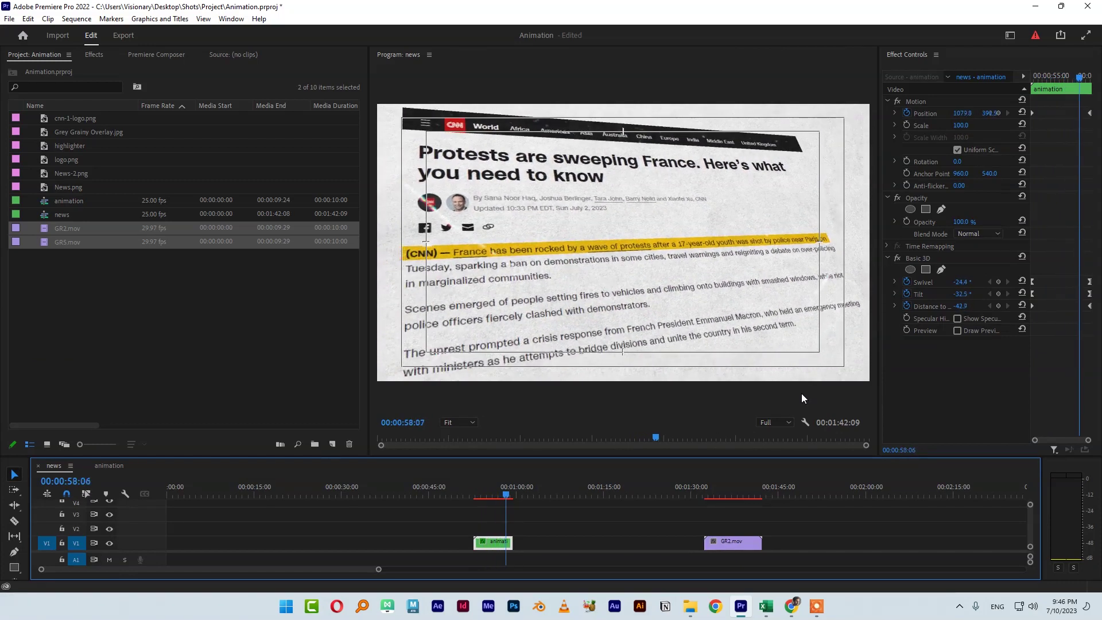
click(505, 494)
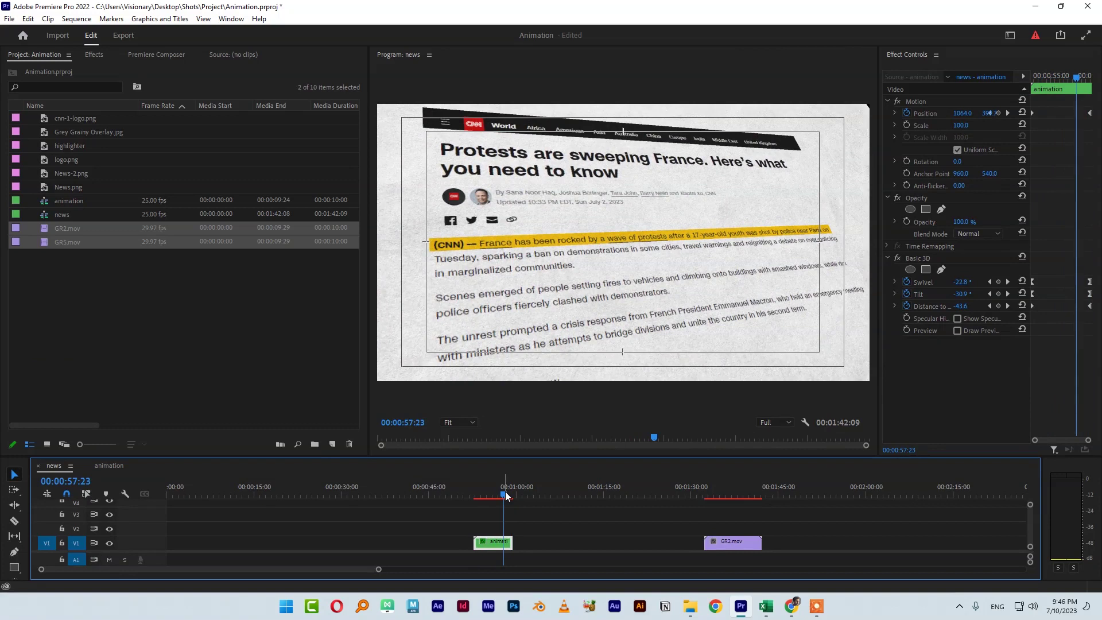
key(ctrl+s)
Duplicate the nested animation clip onto V2 directly above the original and select the copy.
drag(505, 456, 504, 399)
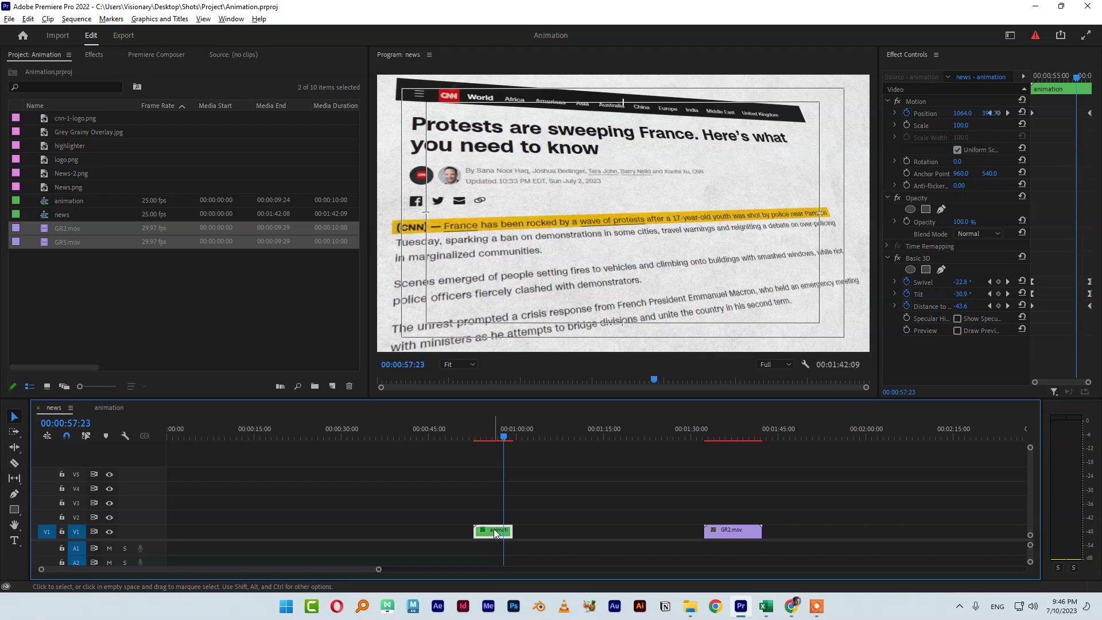
drag(495, 534, 497, 519)
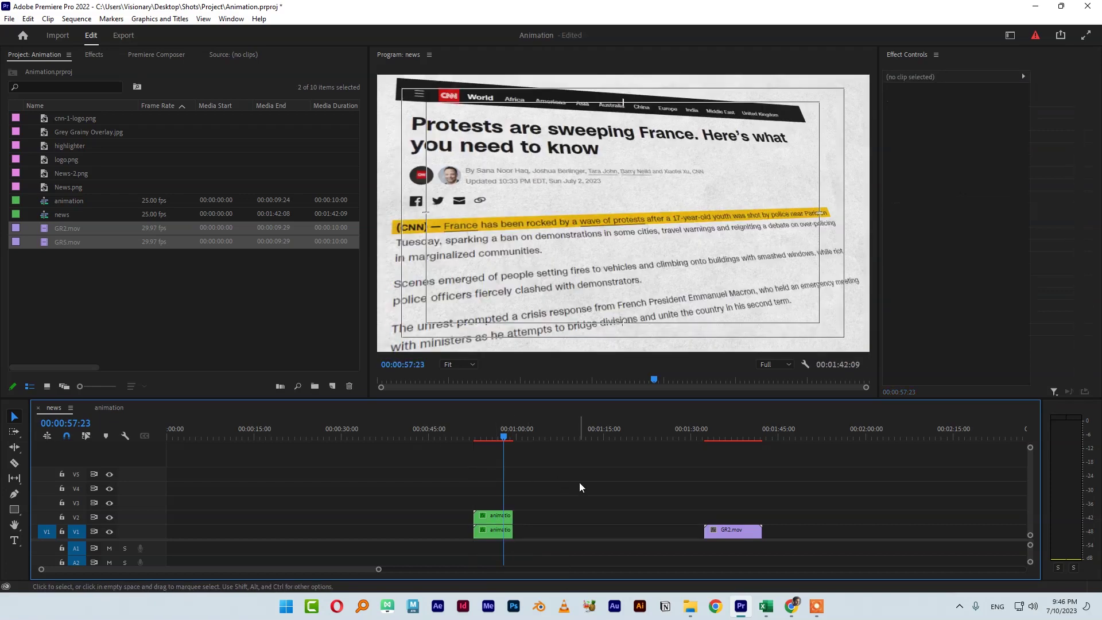
click(487, 516)
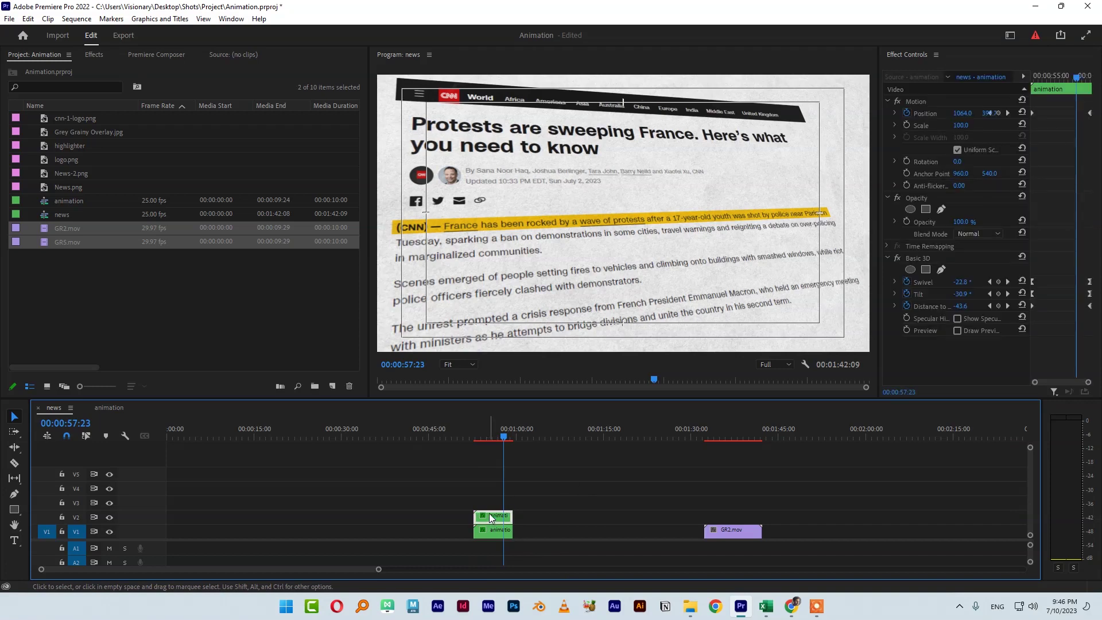
Find the Camera Blur effect and apply it to the duplicated animation clip on V2.
click(94, 55)
drag(48, 71, 4, 70)
text(blur)
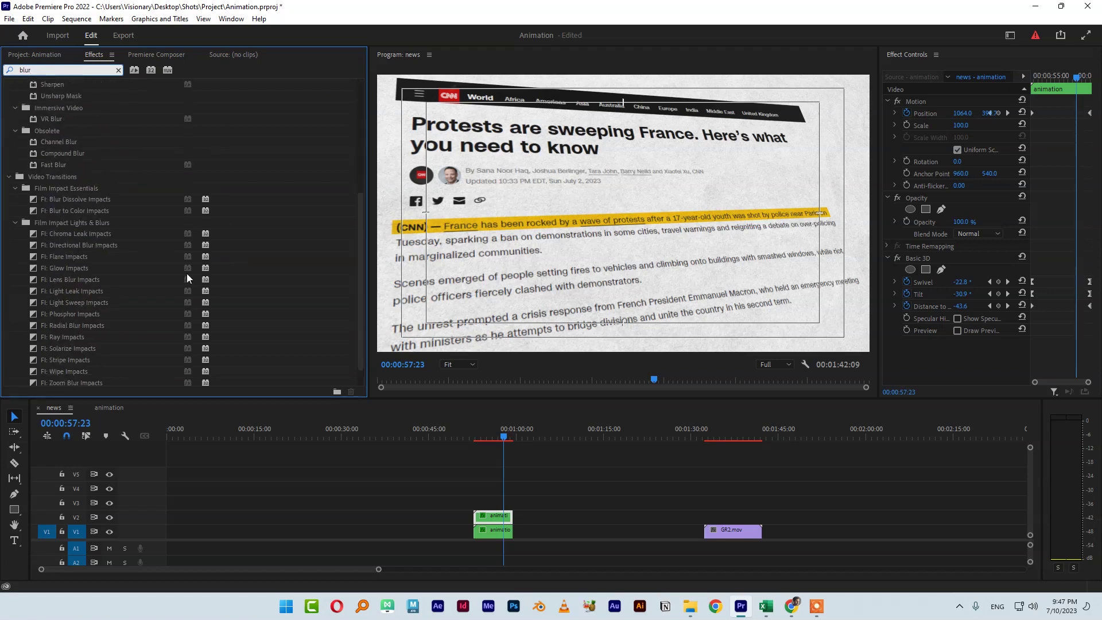
drag(57, 233, 497, 508)
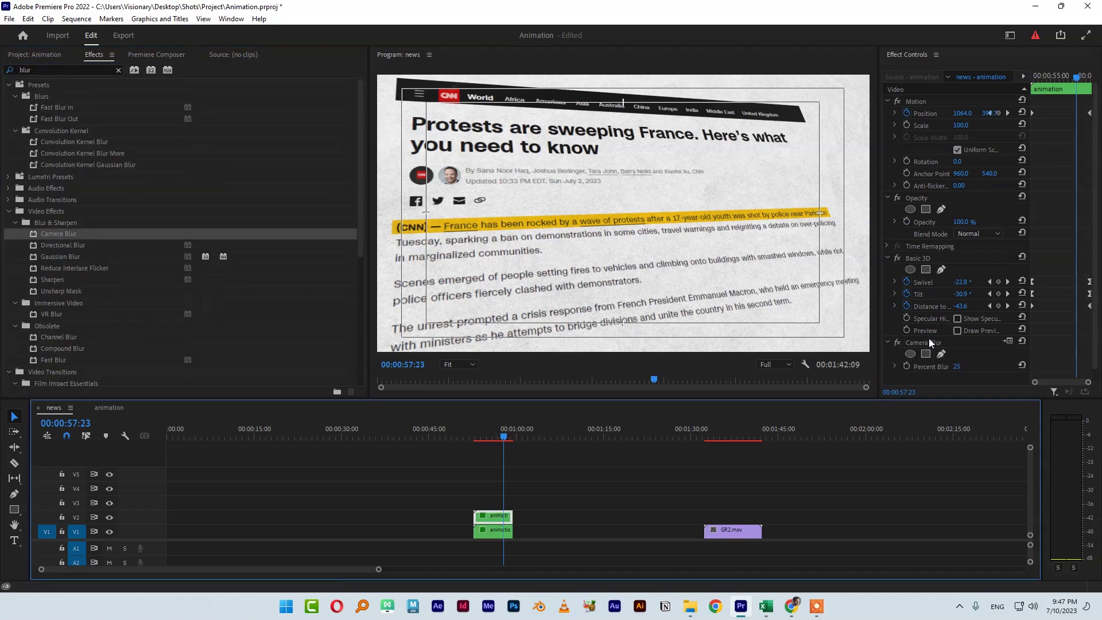
Try a Camera Blur Percent Blur of 5 on the duplicate, and reduce it to 3.
scroll(928, 337, down, 1)
click(955, 356)
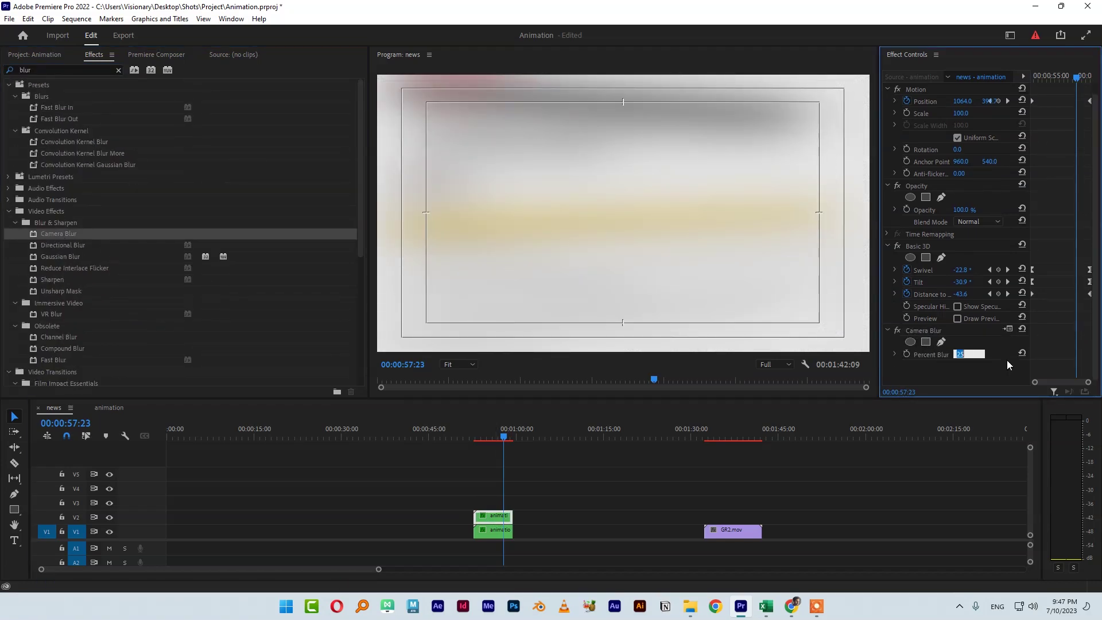
text(5)
key(Return)
click(956, 355)
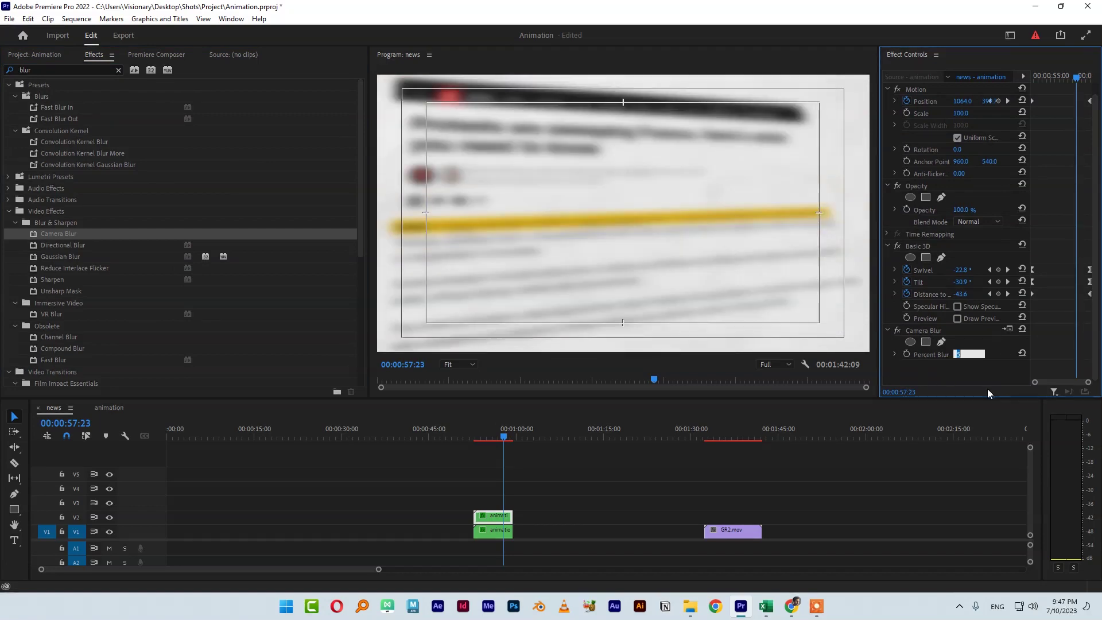
key(Return)
click(976, 353)
text(3)
key(Return)
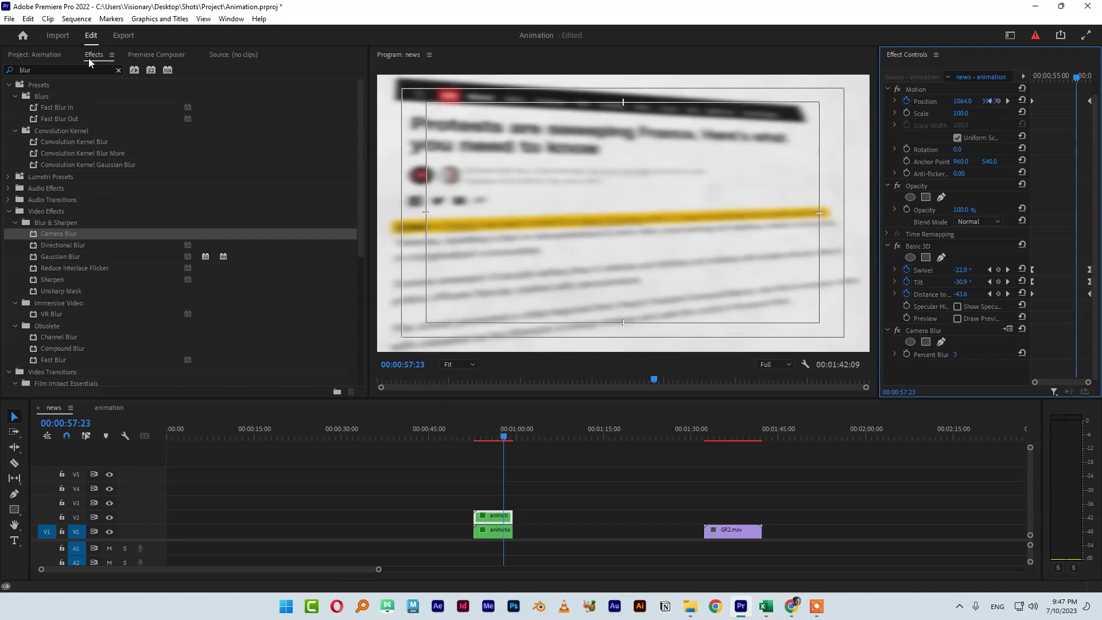
Add an elliptical opacity mask to the duplicate and stretch it into a wide oval across most of the article.
click(930, 187)
click(909, 198)
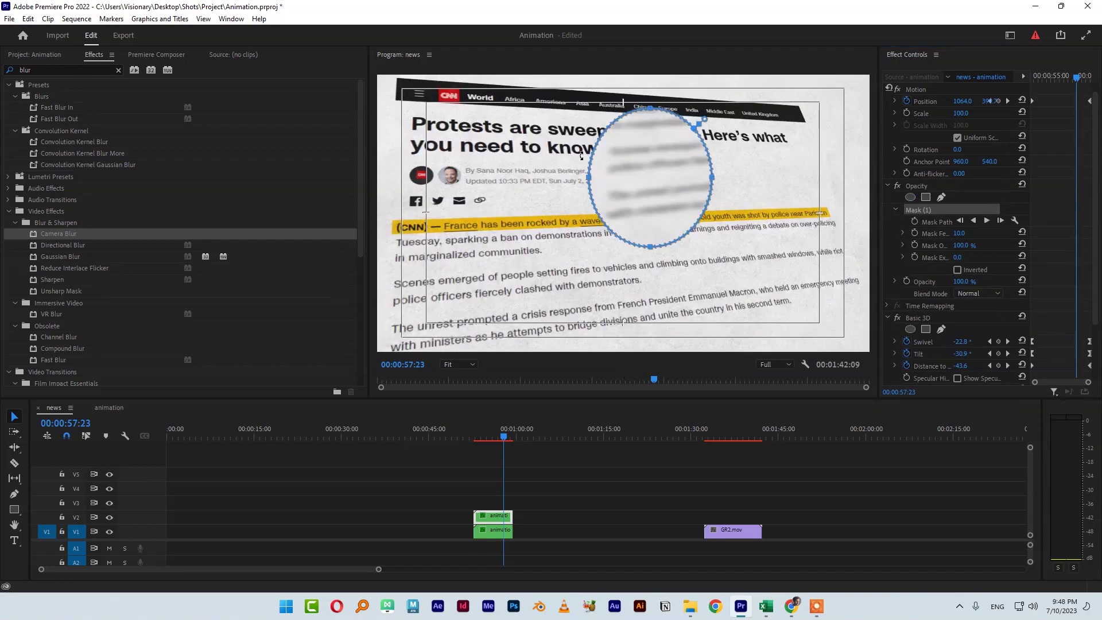
click(642, 188)
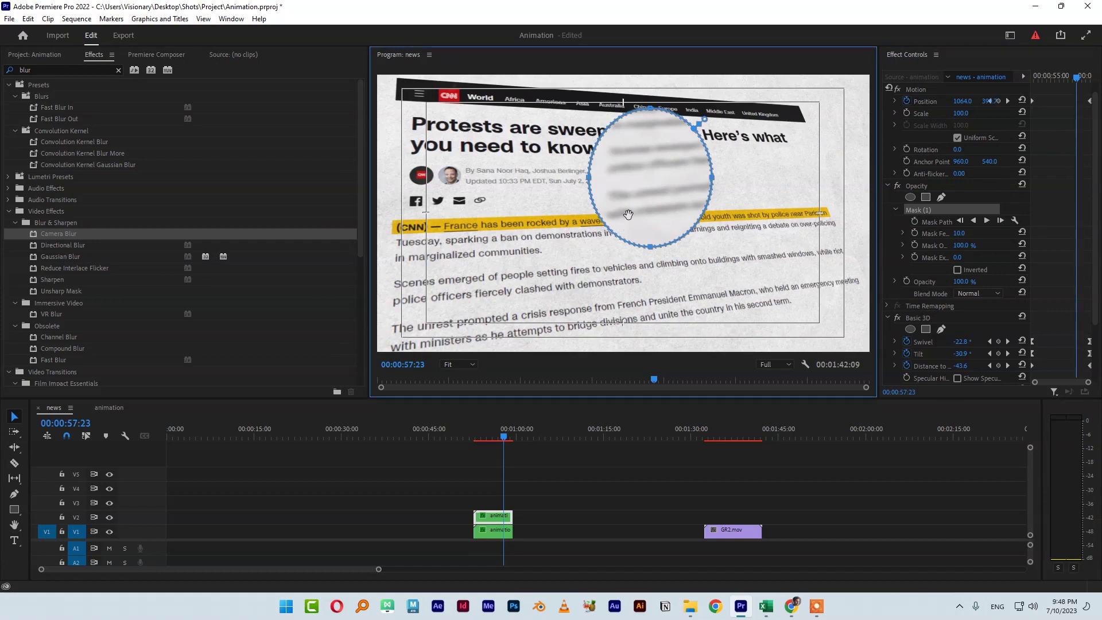
drag(611, 234, 667, 210)
drag(678, 218, 828, 218)
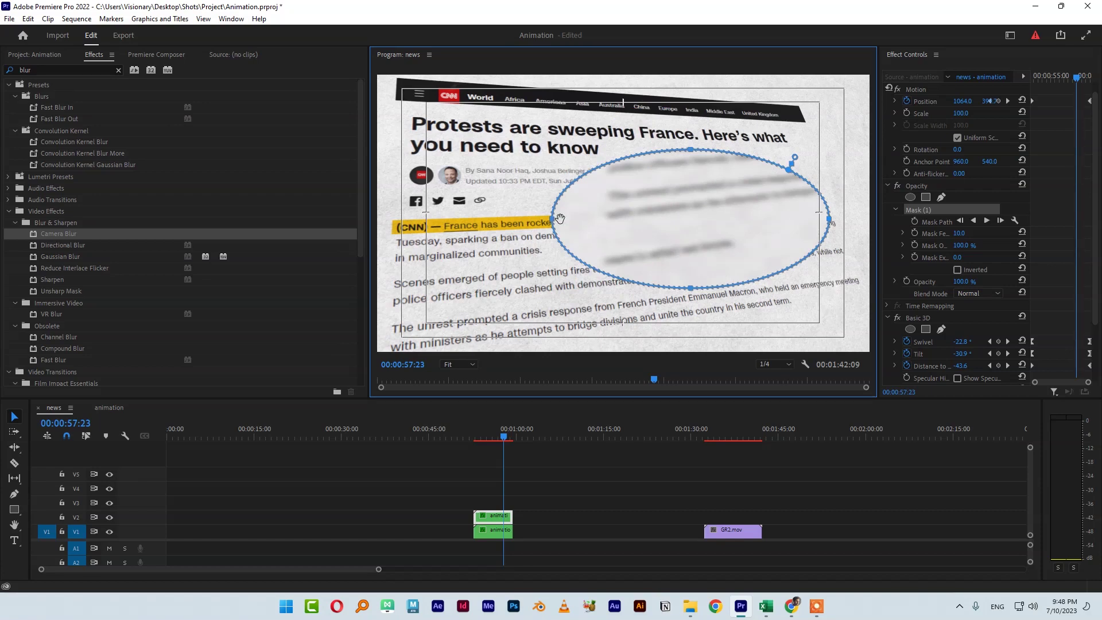
drag(553, 216, 425, 213)
Set the mask's expansion to 20 and feather to 300, and invert it so the blur covers only the edges.
click(955, 257)
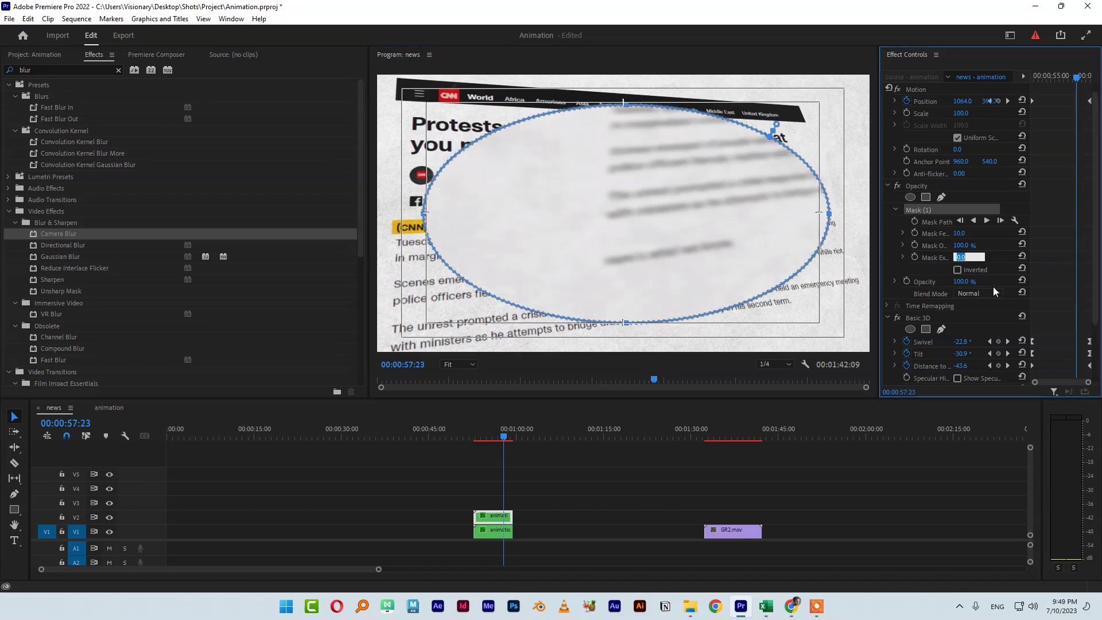
text(20)
click(969, 232)
text(300)
key(Return)
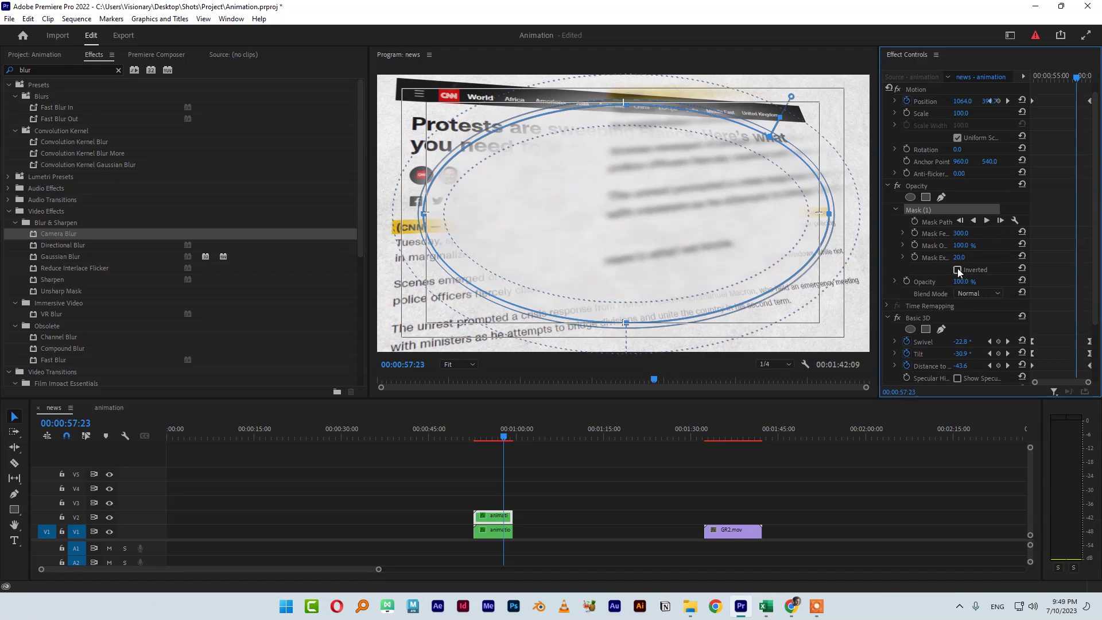
click(958, 270)
Save the project and play the masked blur from the start of the animation to check how the layers align.
click(493, 517)
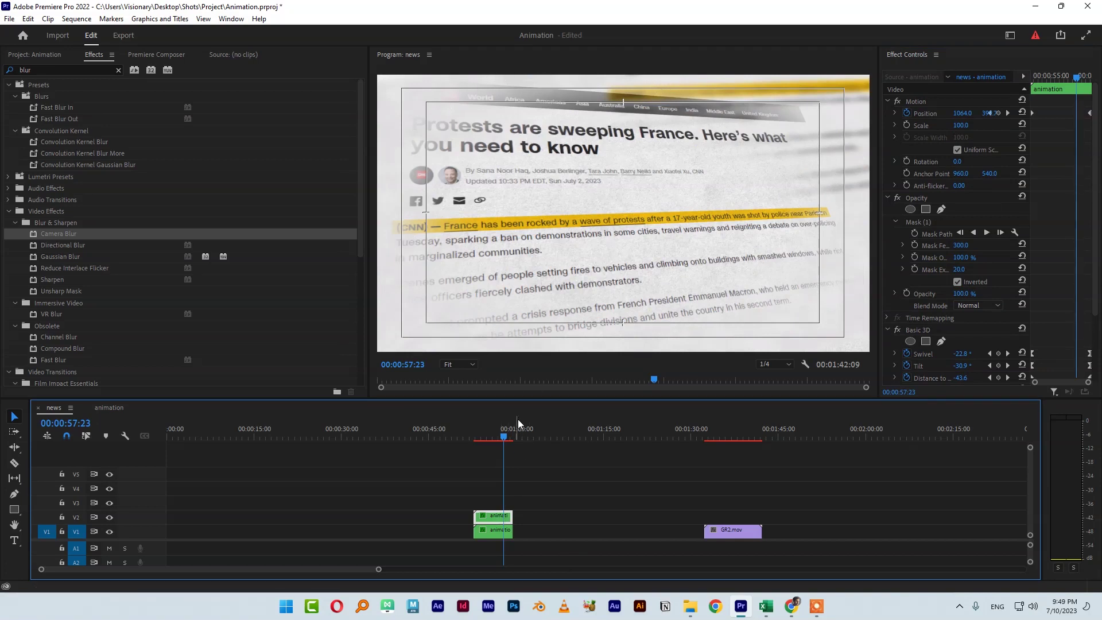
drag(477, 439, 482, 439)
key(ctrl+s)
key(space)
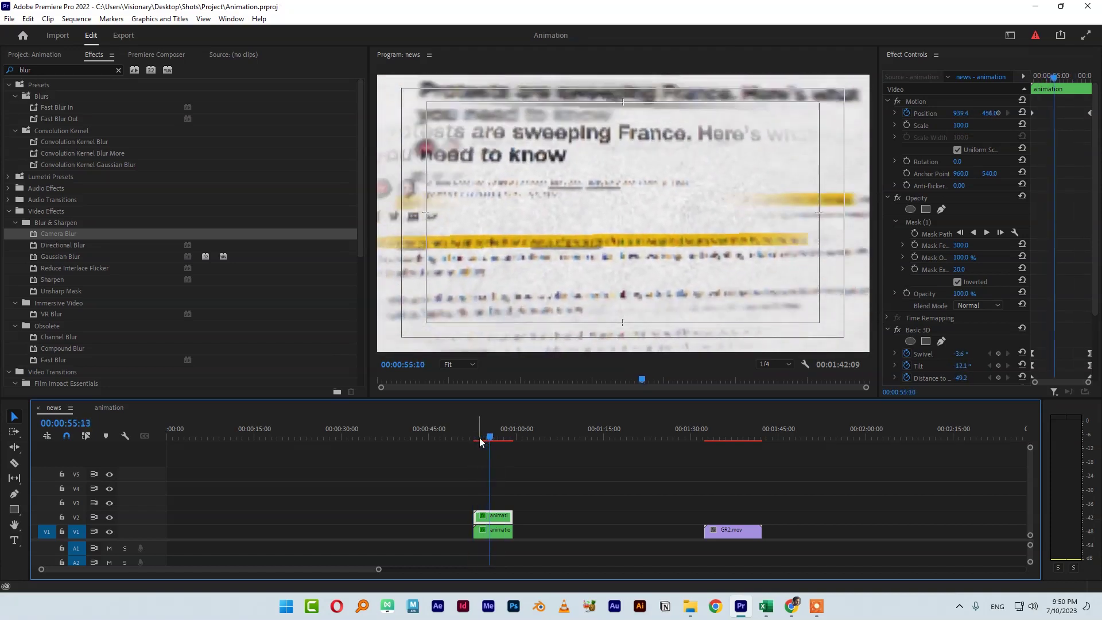
mouse_move(505, 432)
mouse_down()
mouse_move(485, 436)
mouse_move(495, 439)
mouse_up()
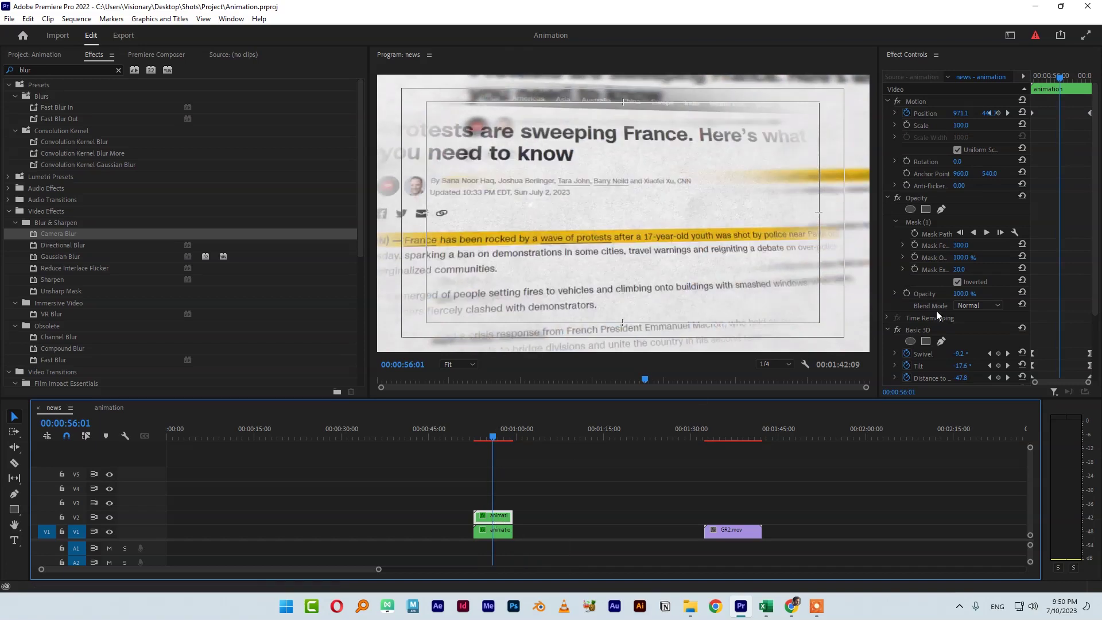
Move the blurred duplicate to the empty space on V1 before GR2.mov, and nest the original animation clip.
drag(495, 524, 571, 535)
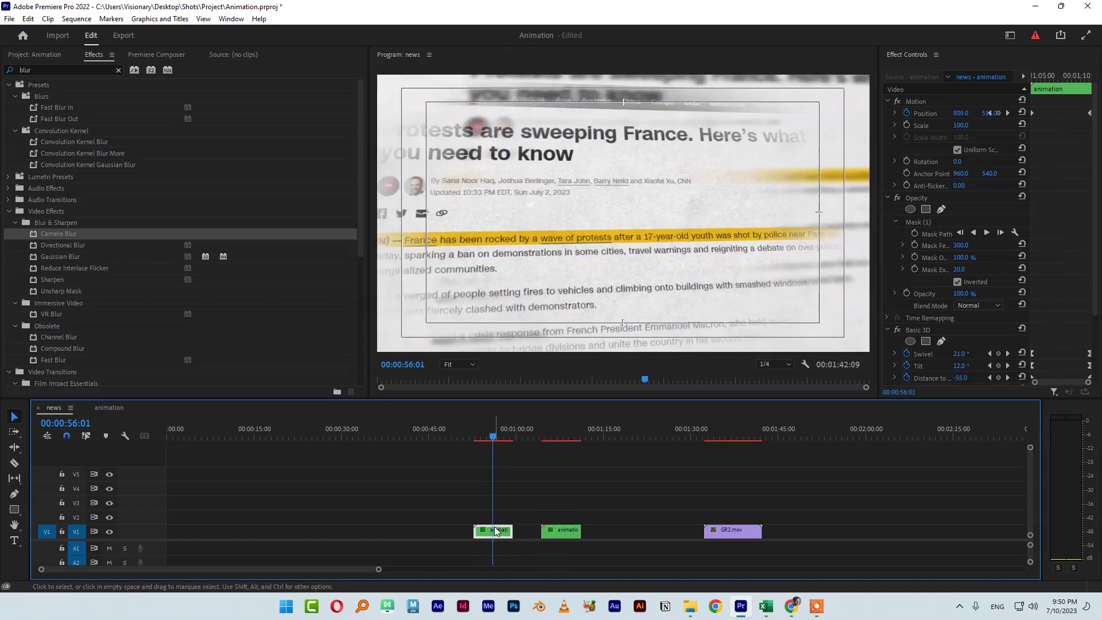
right_click(495, 532)
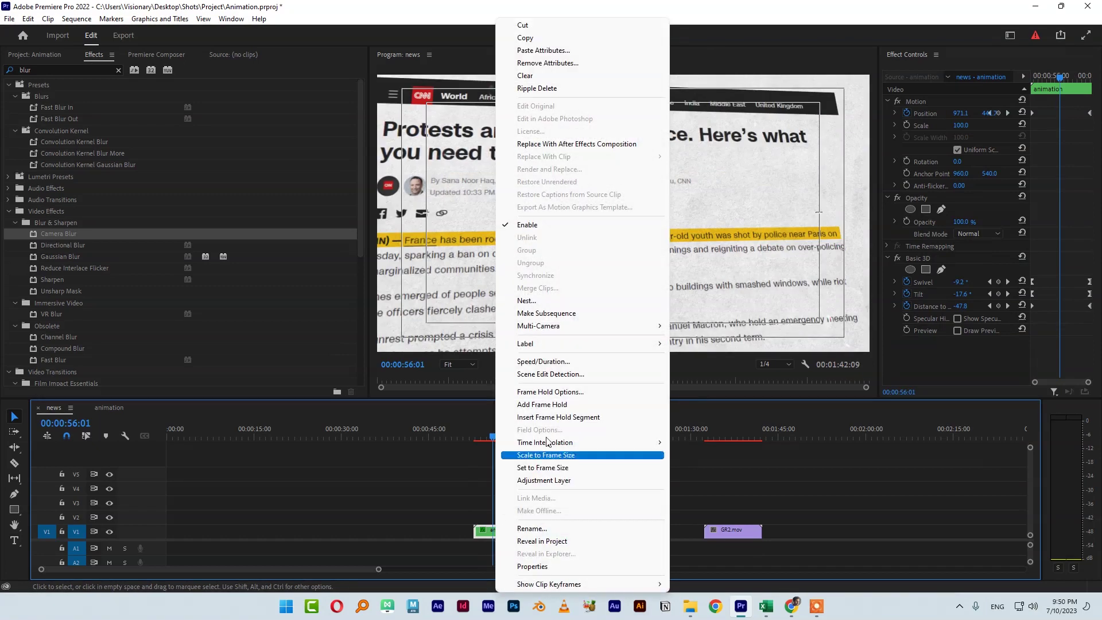
click(580, 301)
click(524, 313)
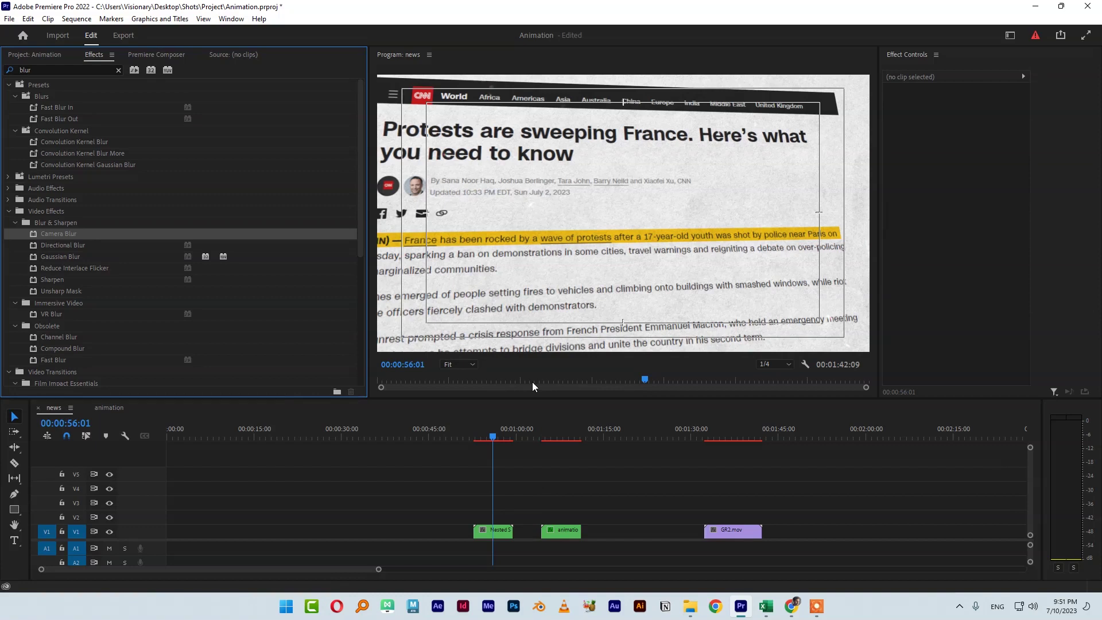
Duplicate the newly nested clip onto V2 directly above itself.
drag(492, 437, 489, 438)
click(501, 532)
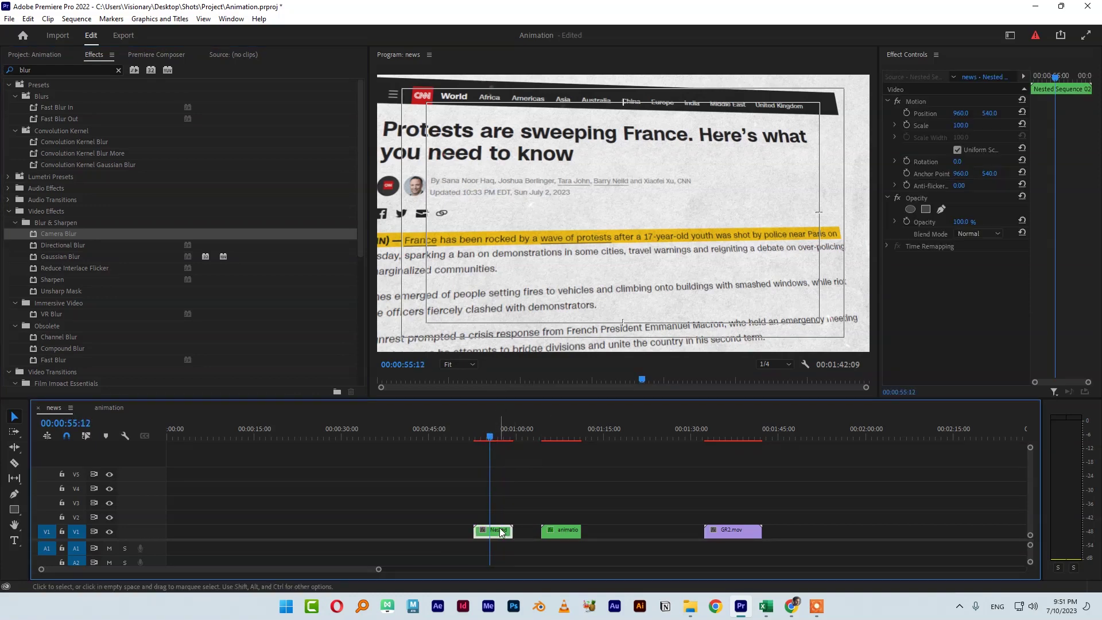
drag(493, 534, 497, 518)
Copy the Camera Blur and masked Opacity settings from the set-aside animation clip to the nested copy on V2.
click(565, 532)
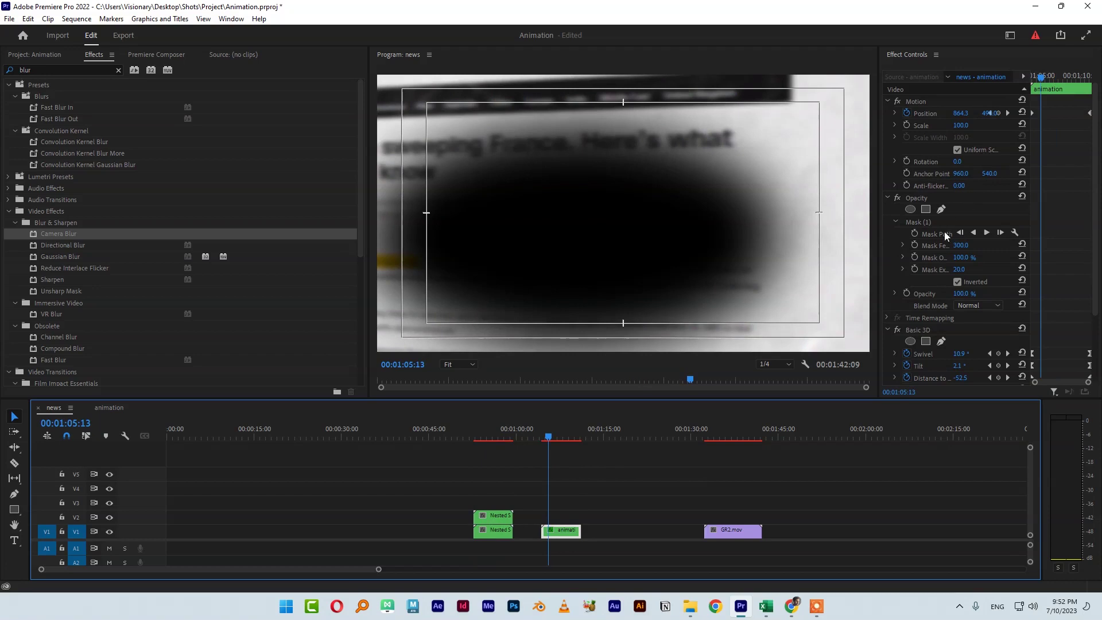
click(925, 222)
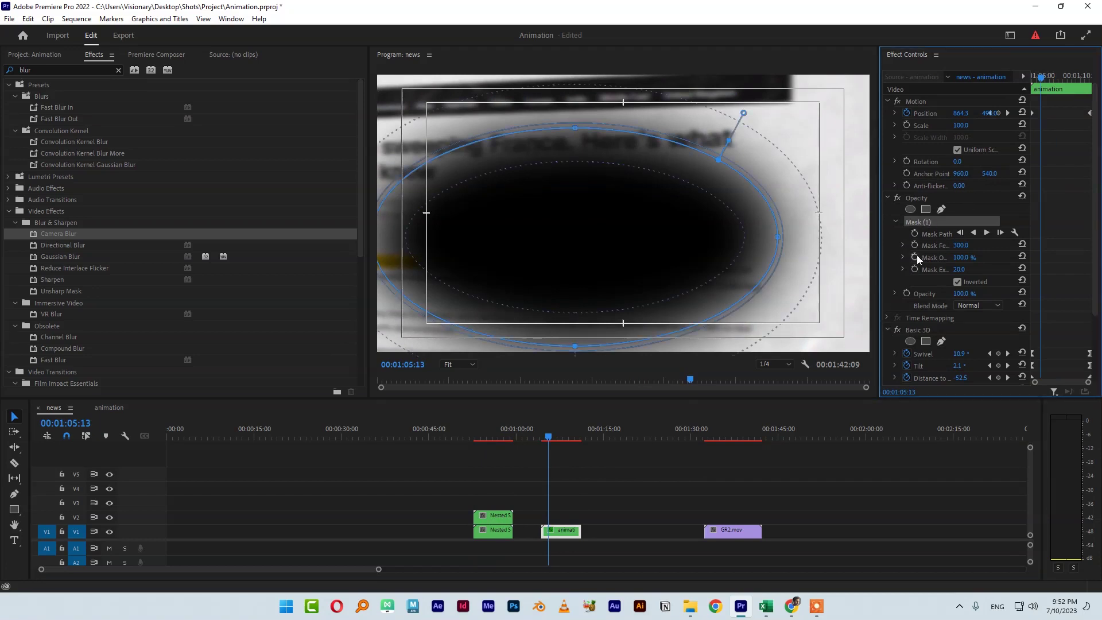
scroll(914, 314, down, 3)
click(921, 332)
scroll(948, 350, up, 3)
click(919, 197)
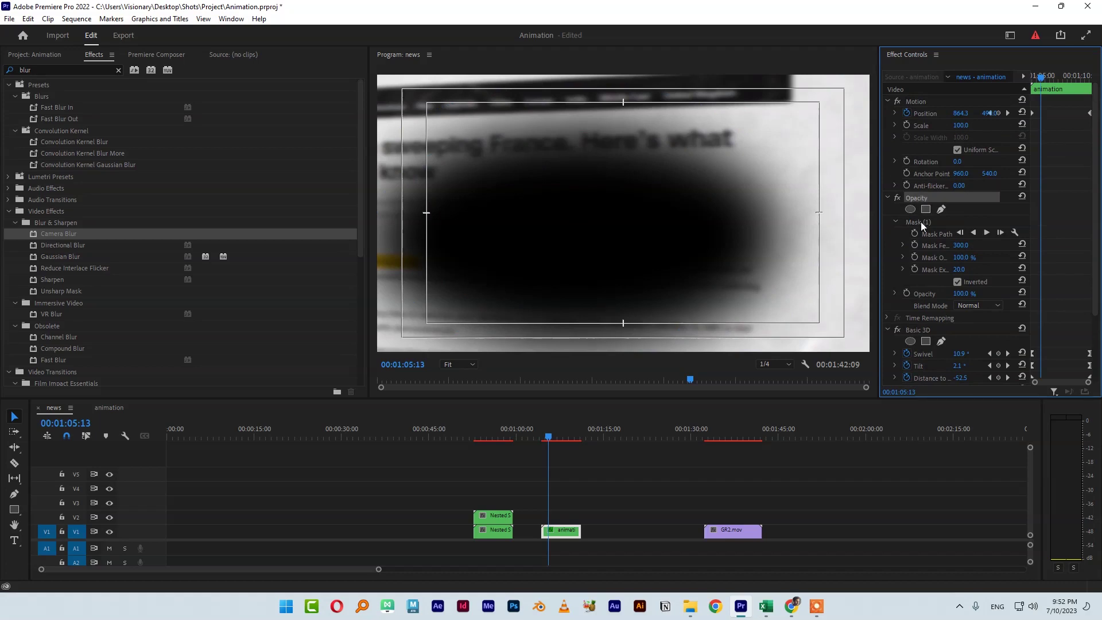
click(494, 438)
click(494, 518)
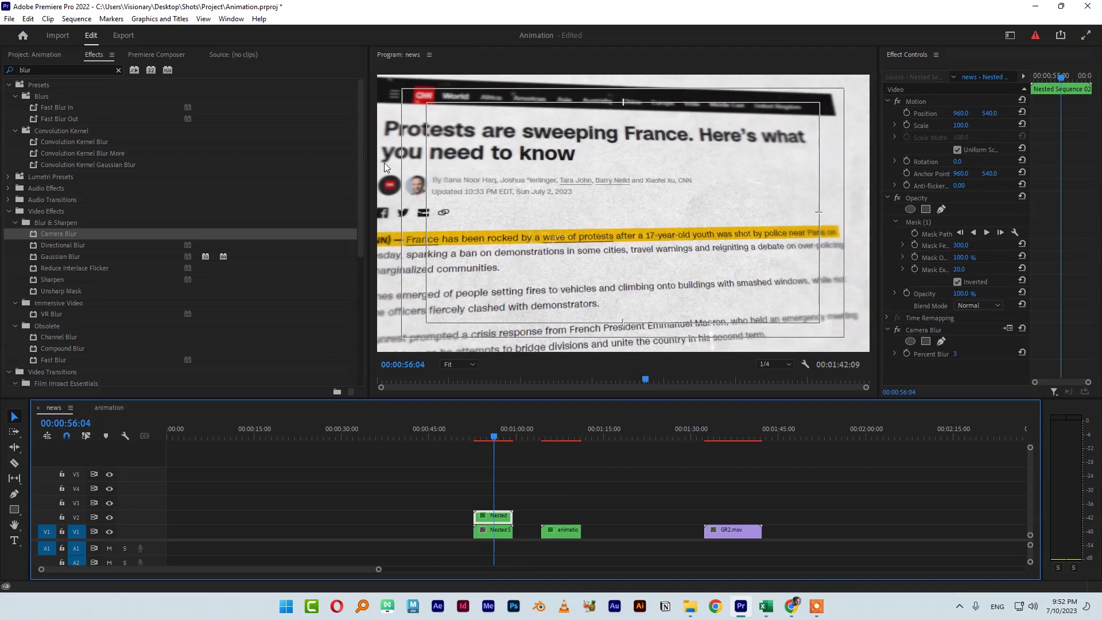
Set the nested copy's Camera Blur to 5 percent and its mask feather to 400.
click(957, 353)
key(Return)
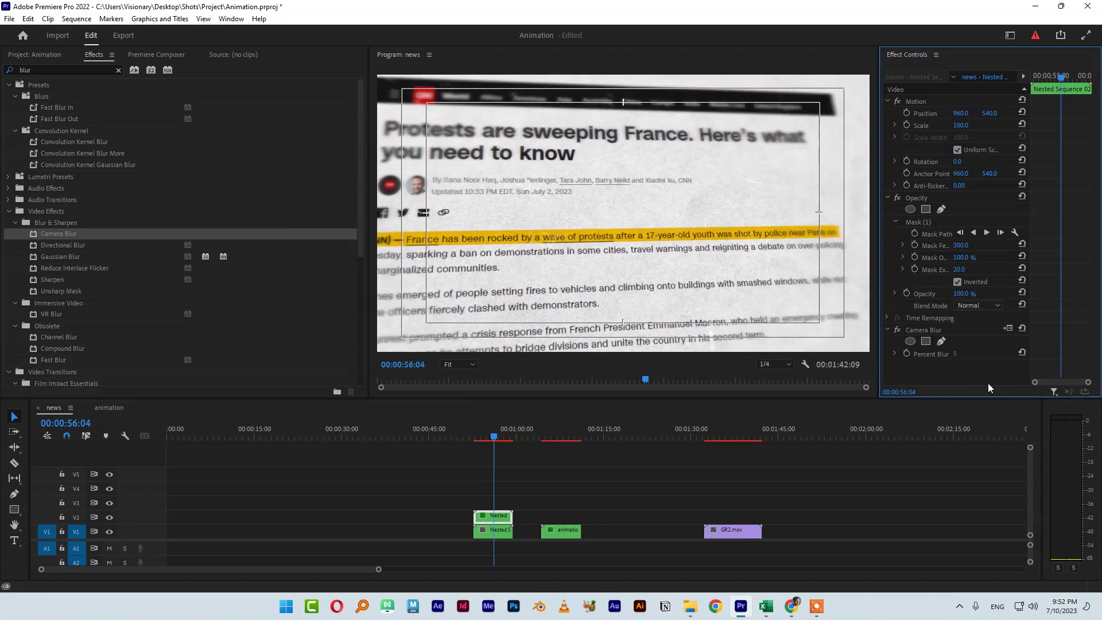
click(968, 245)
text(400)
Play back the nested clips from the start to review the softened edge blur.
click(470, 437)
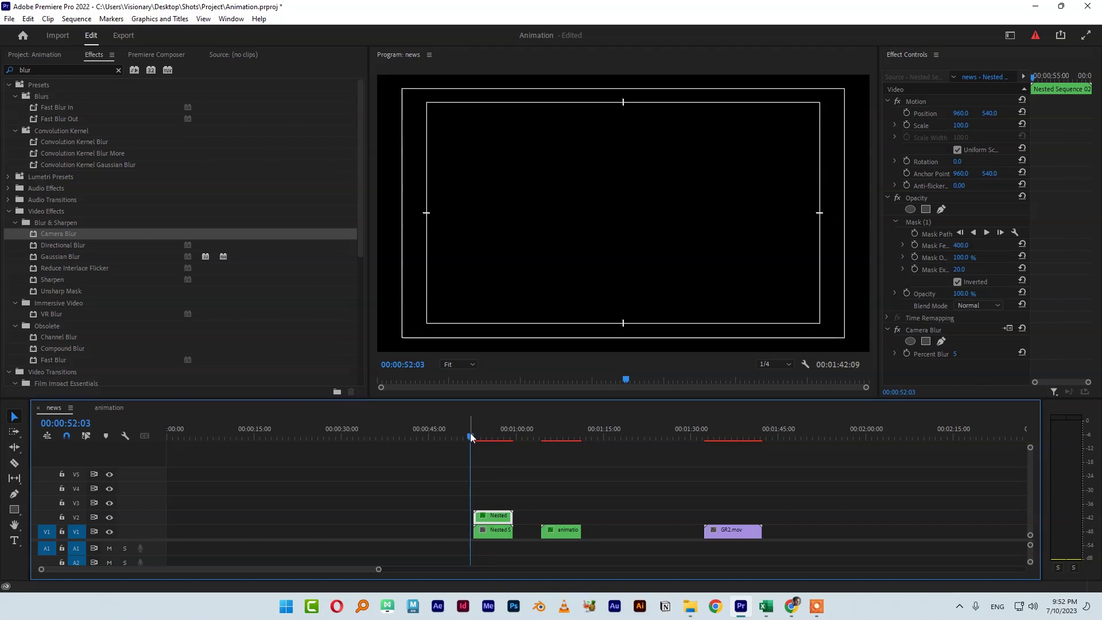
drag(470, 438, 472, 437)
key(space)
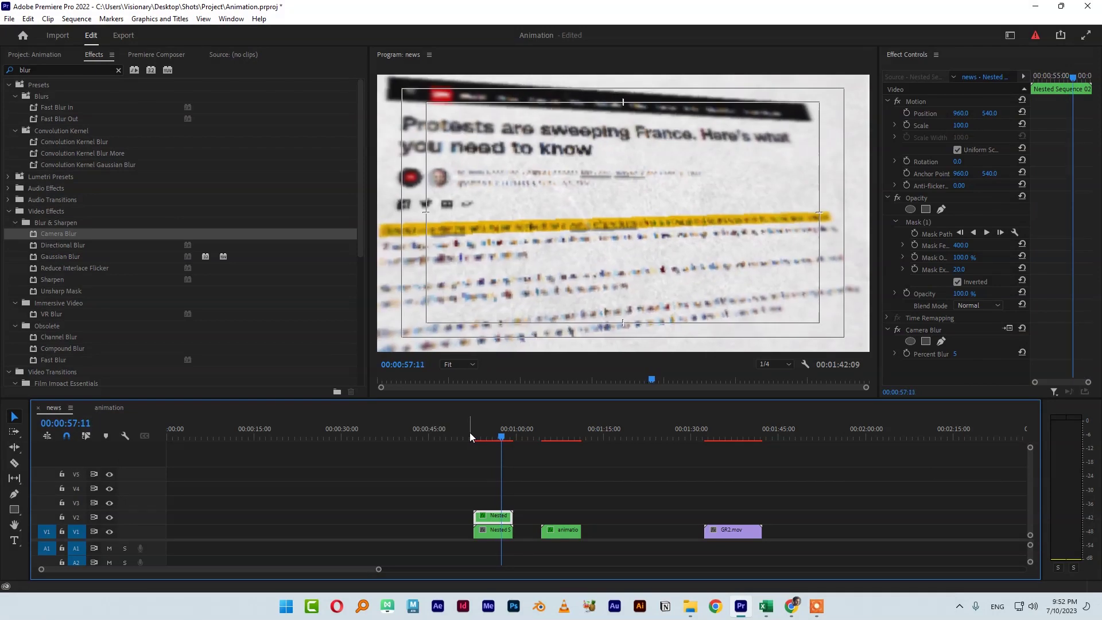
click(470, 437)
drag(470, 439, 475, 438)
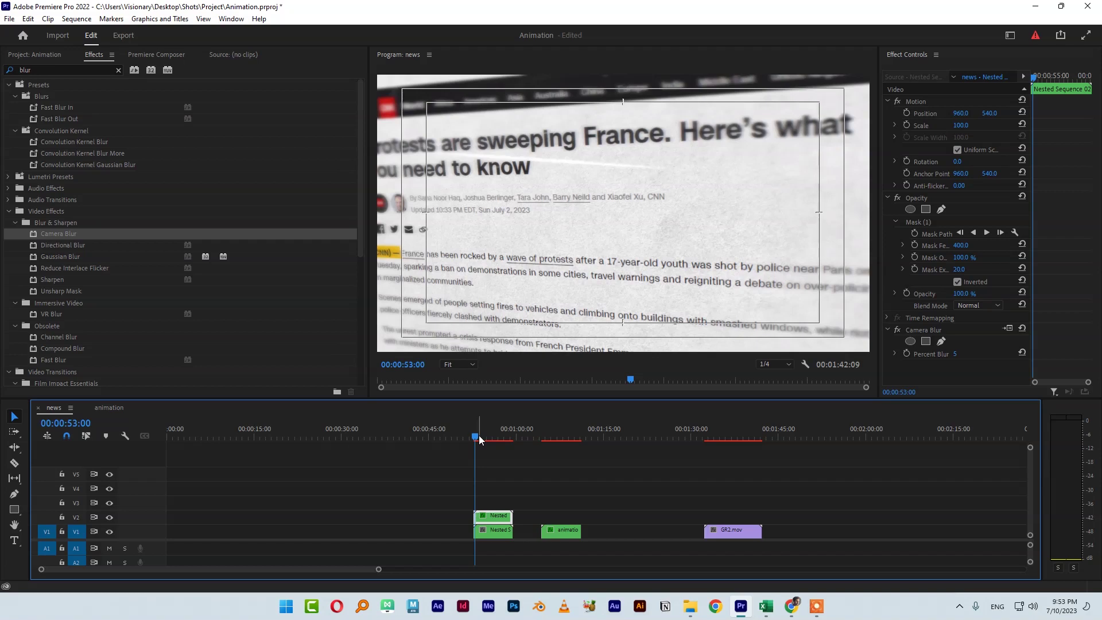
Limit the range to the nested animation's duration and export it as news.mp4 with H.264 High Quality 1080p HD.
drag(479, 440, 515, 436)
key(ctrl+m)
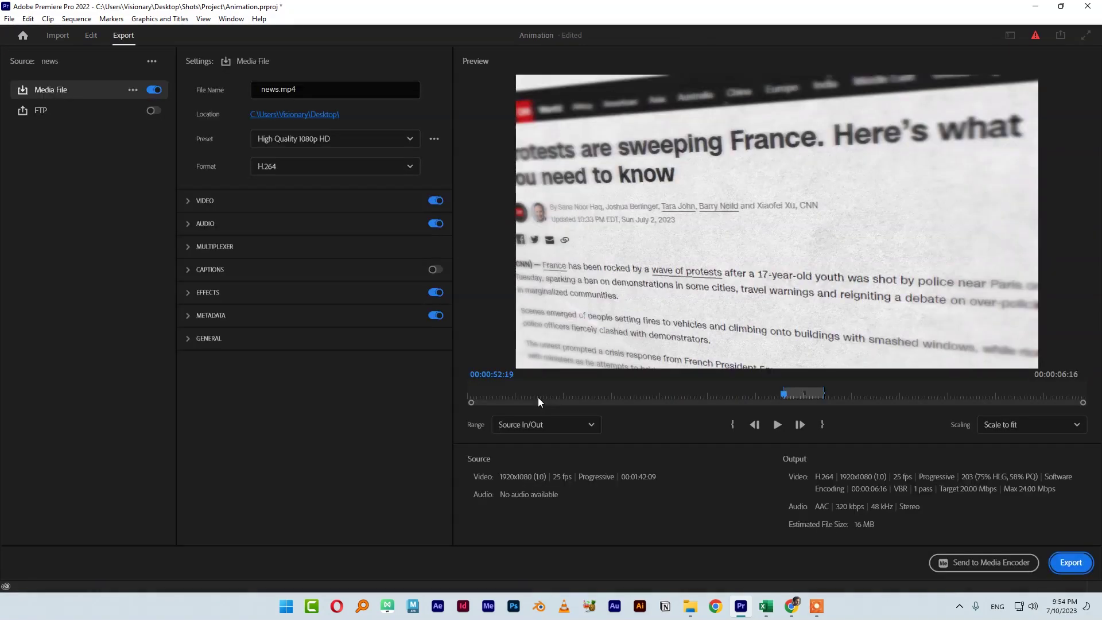
click(1070, 563)
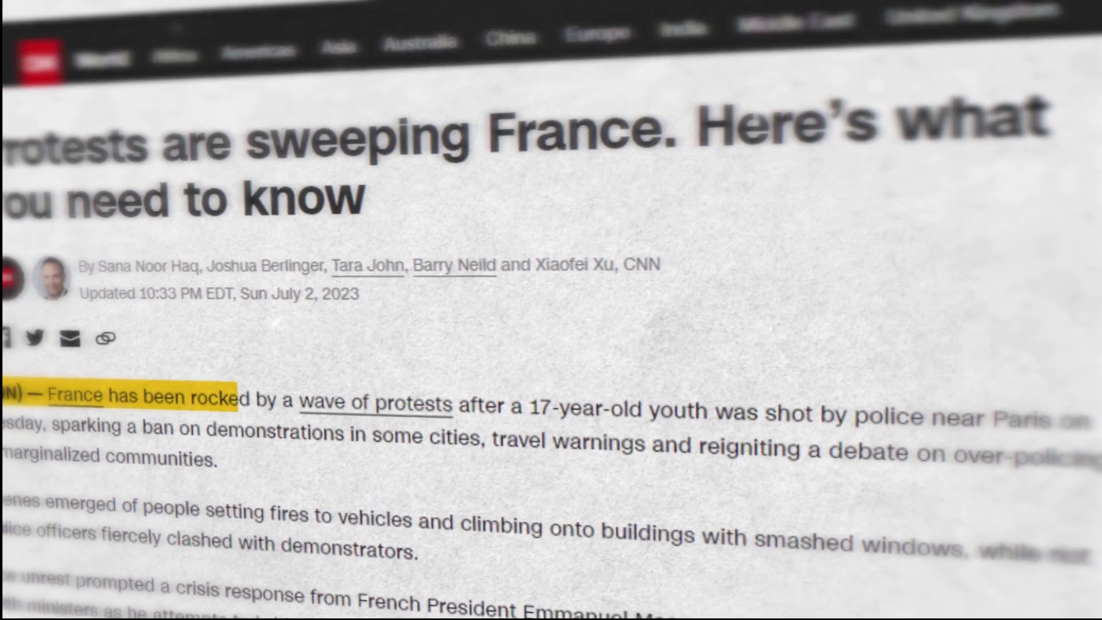